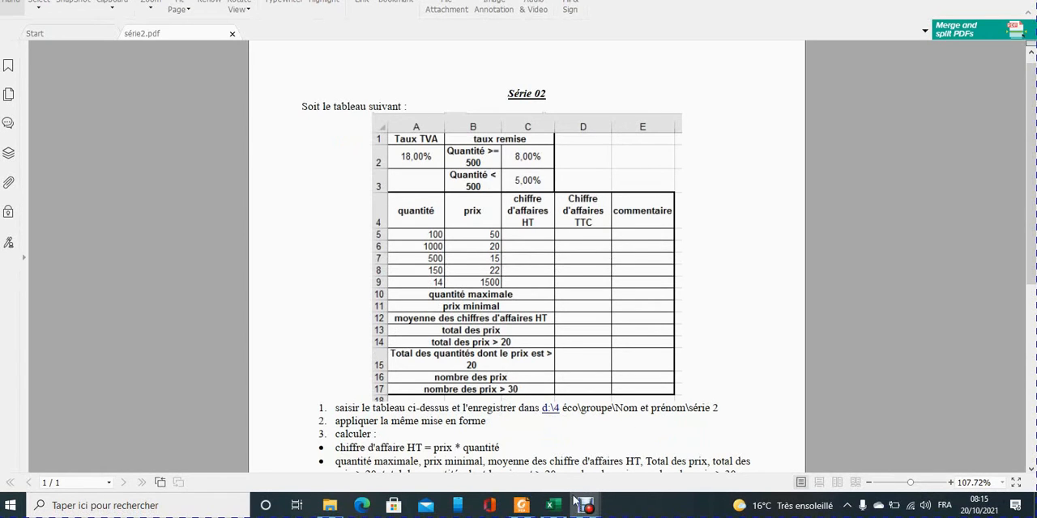
Switch to Excel and start saving the workbook as a new file in the 4Eco folder on drive D.
left_click(553, 506)
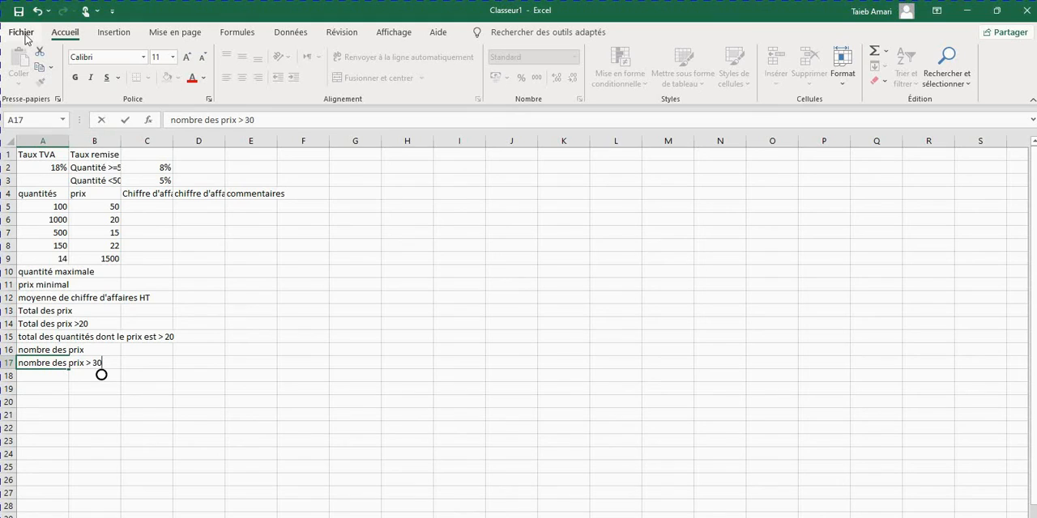
left_click(22, 32)
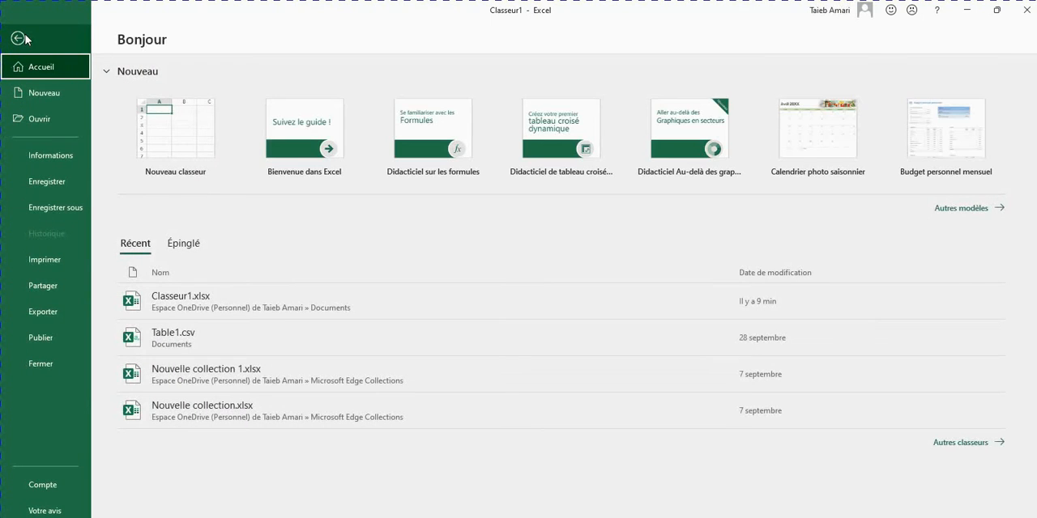
left_click(61, 204)
left_click(172, 235)
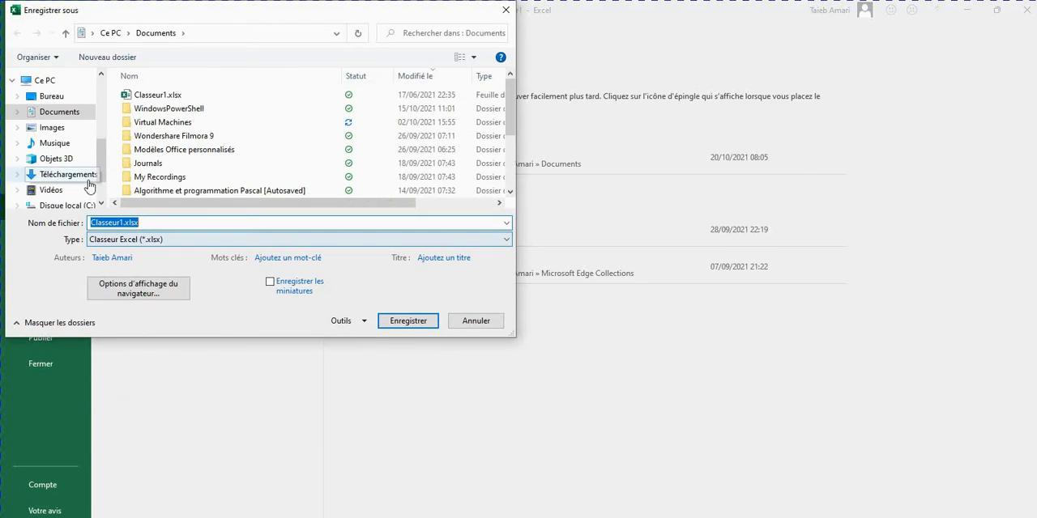
left_click_drag(101, 162, 101, 177)
left_click(83, 171)
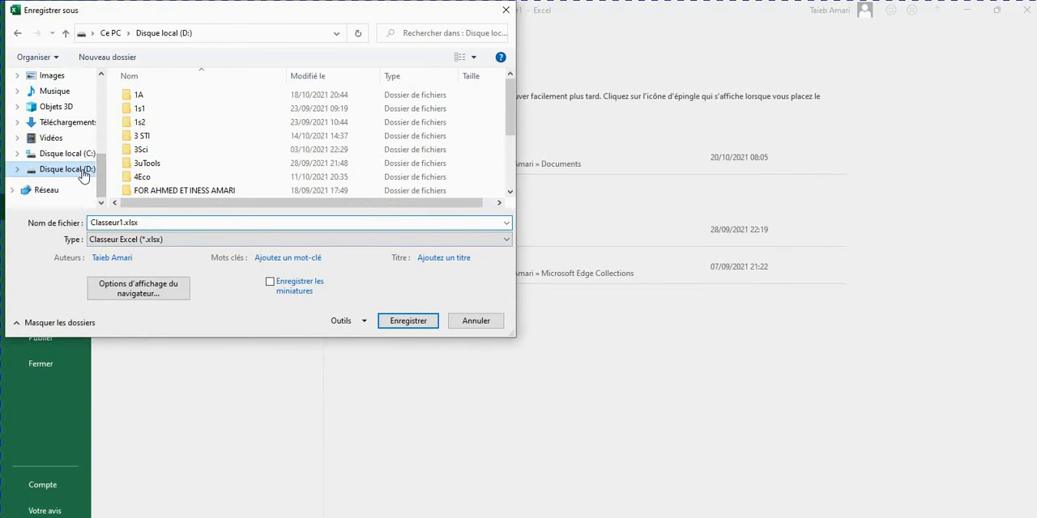
double_click(136, 177)
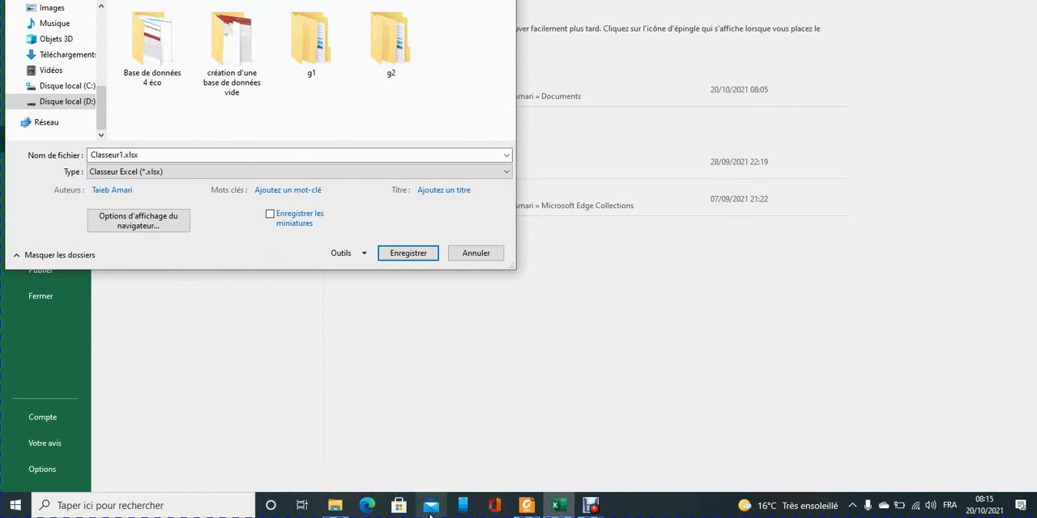
Check the required save path in série2.pdf and save the workbook as "serie 2" in the student's named folder inside g1.
left_click(526, 506)
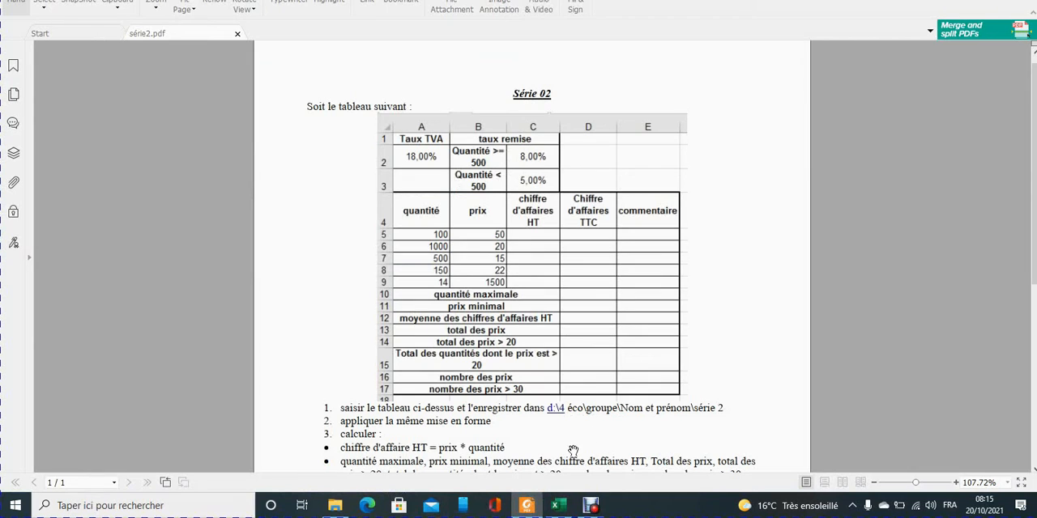
mouse_move(592, 509)
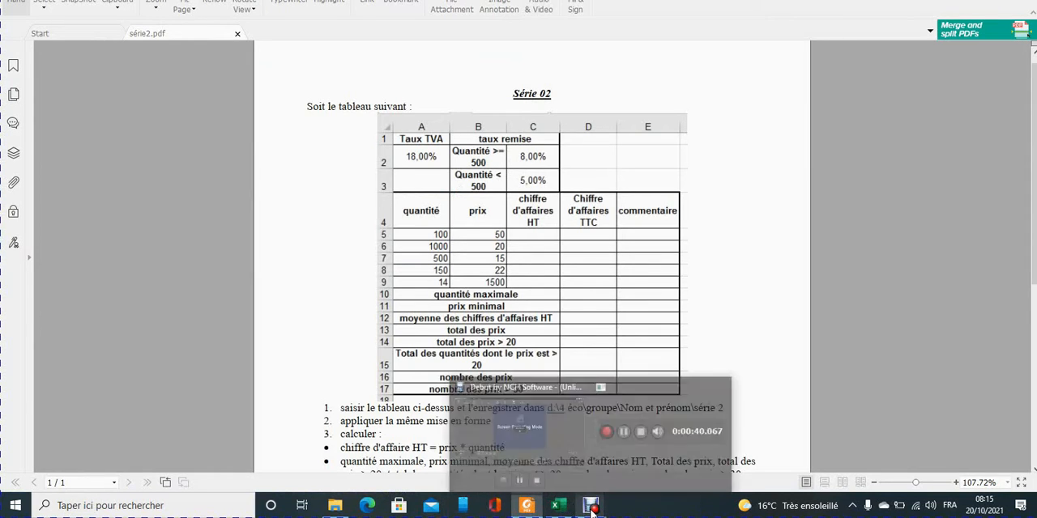
left_click(558, 505)
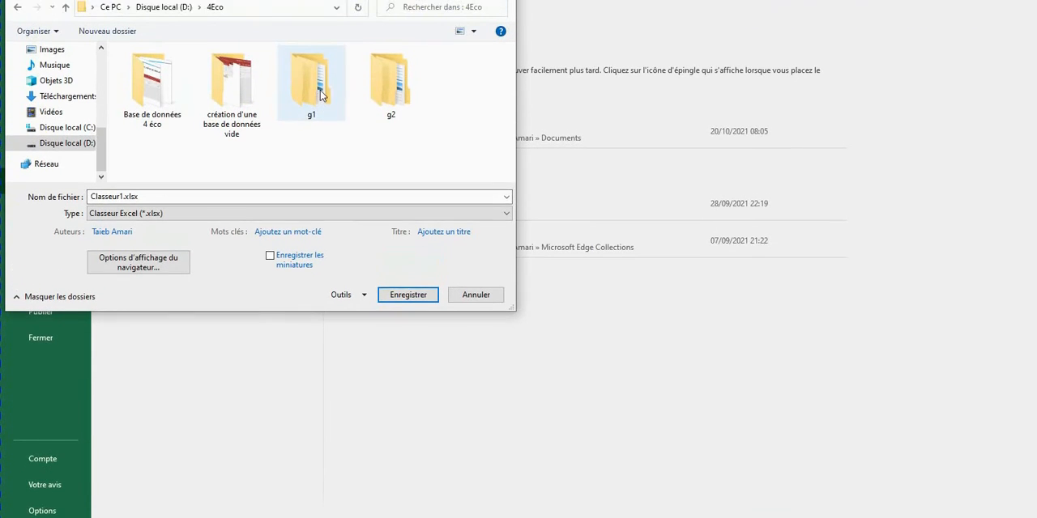
double_click(322, 92)
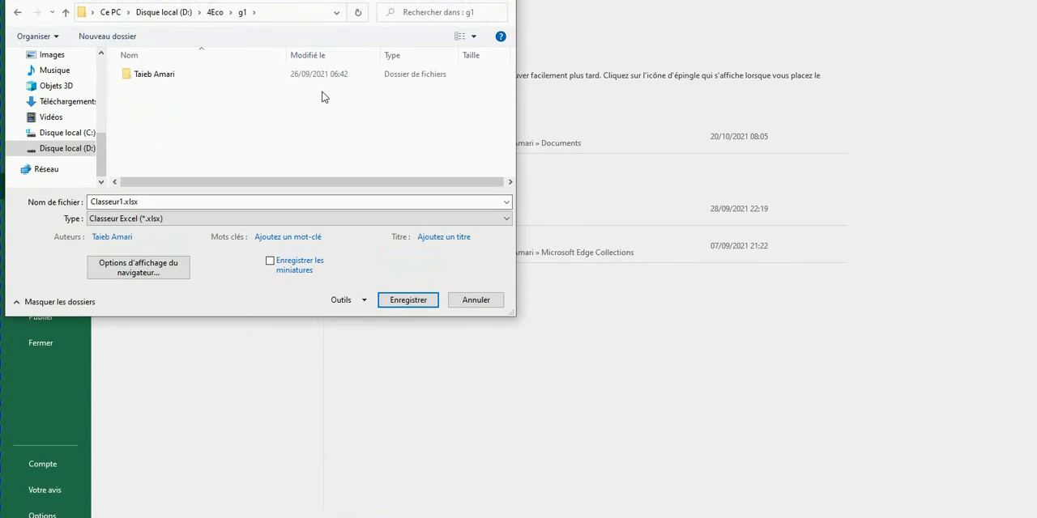
double_click(153, 75)
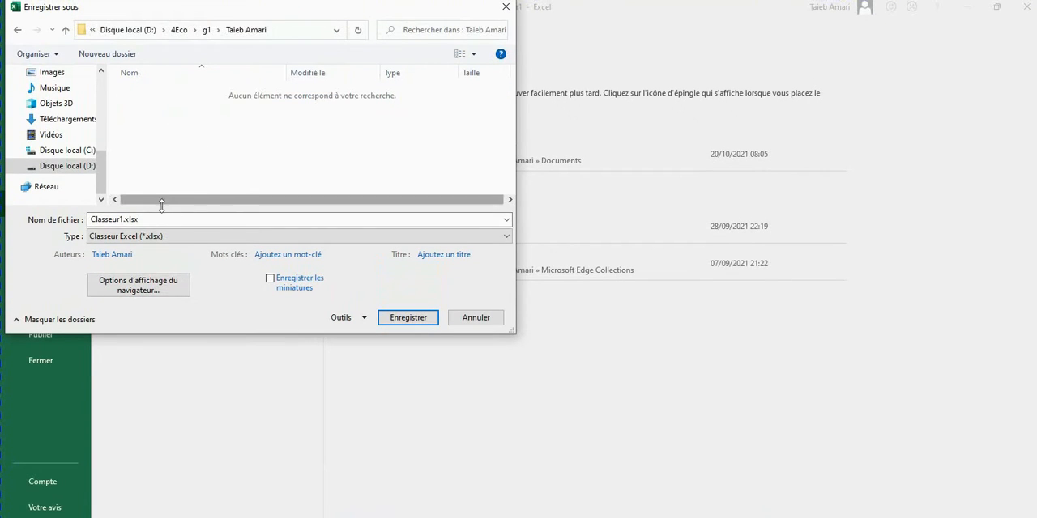
double_click(122, 218)
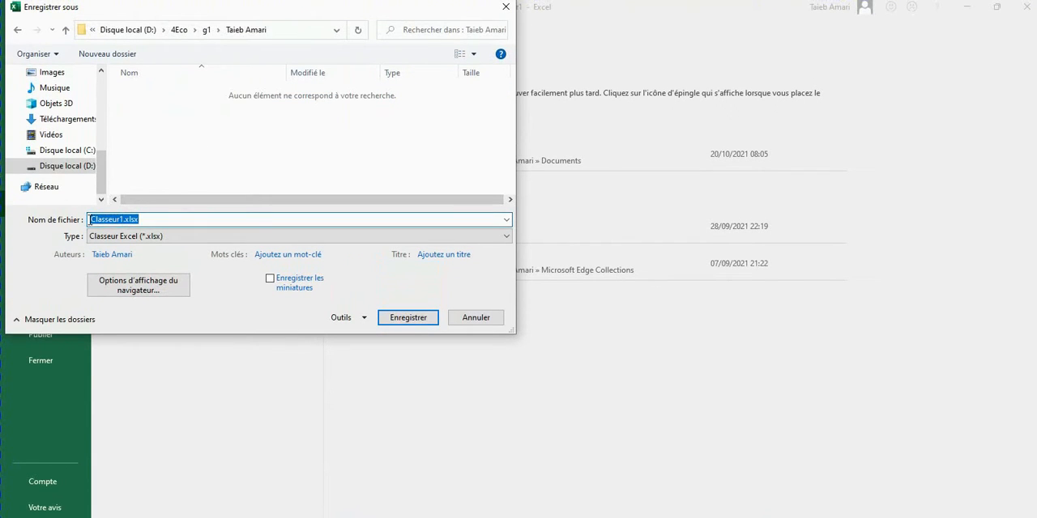
type("serie 2")
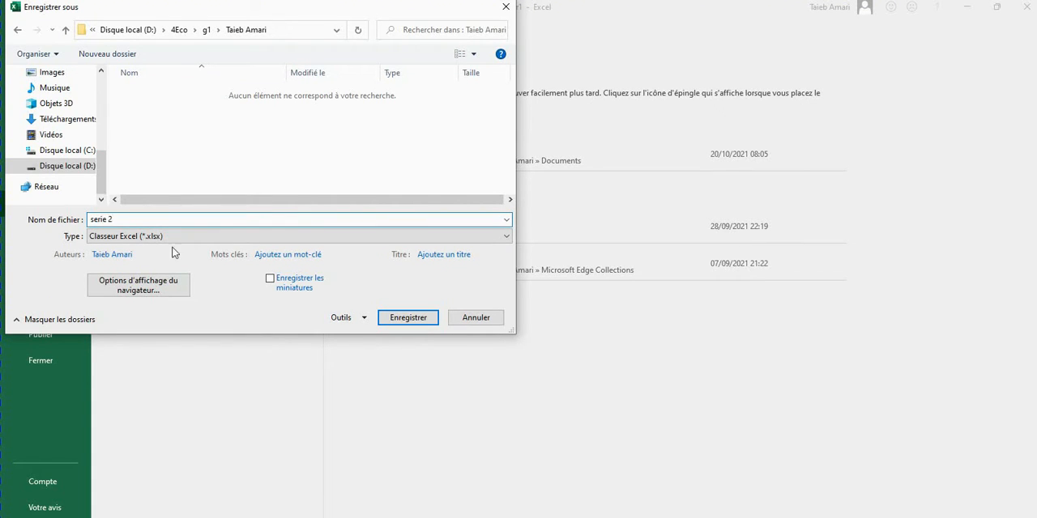
left_click(405, 318)
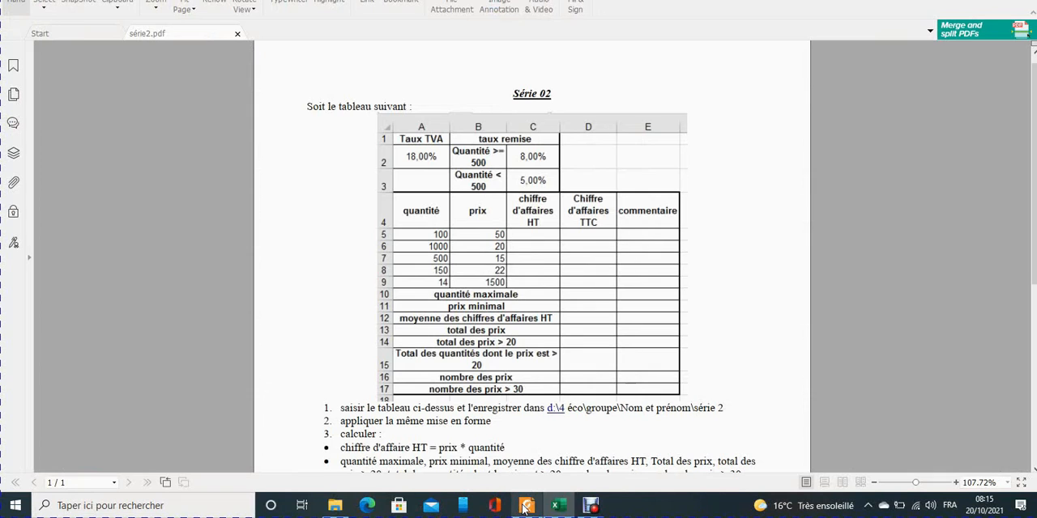
Following the table in série2.pdf, make the labels in A1:B1, B2:B3, A4:E4 and A10:A17 bold.
left_click(524, 506)
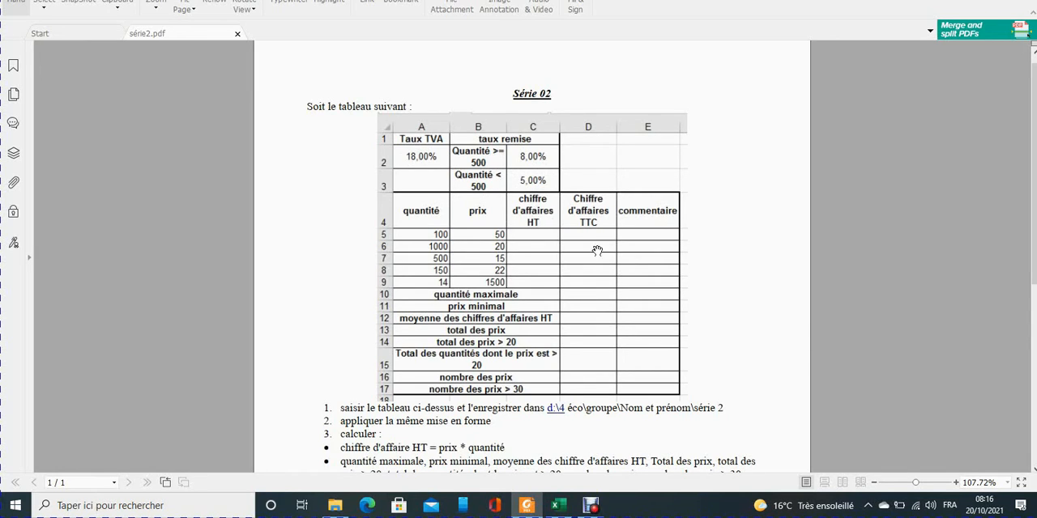
left_click(556, 504)
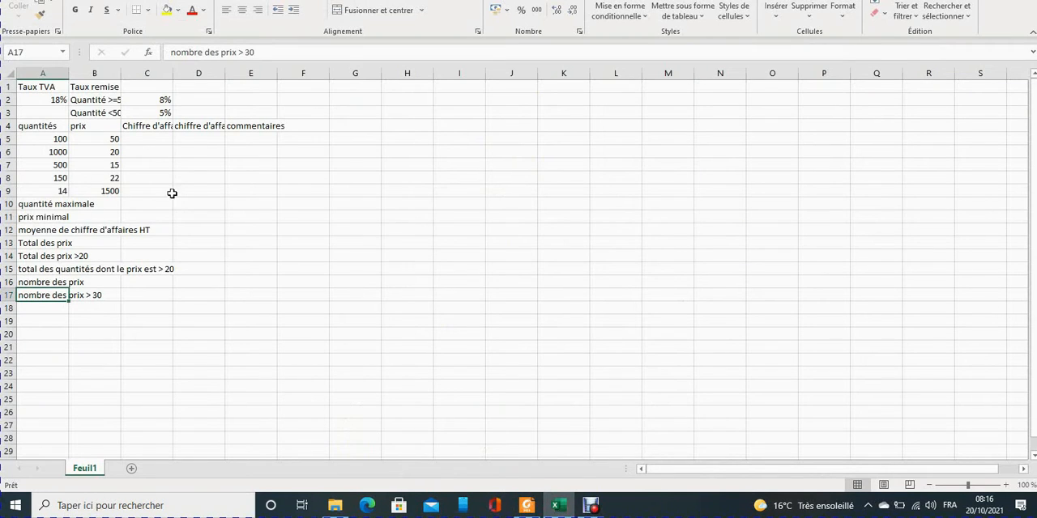
left_click(526, 505)
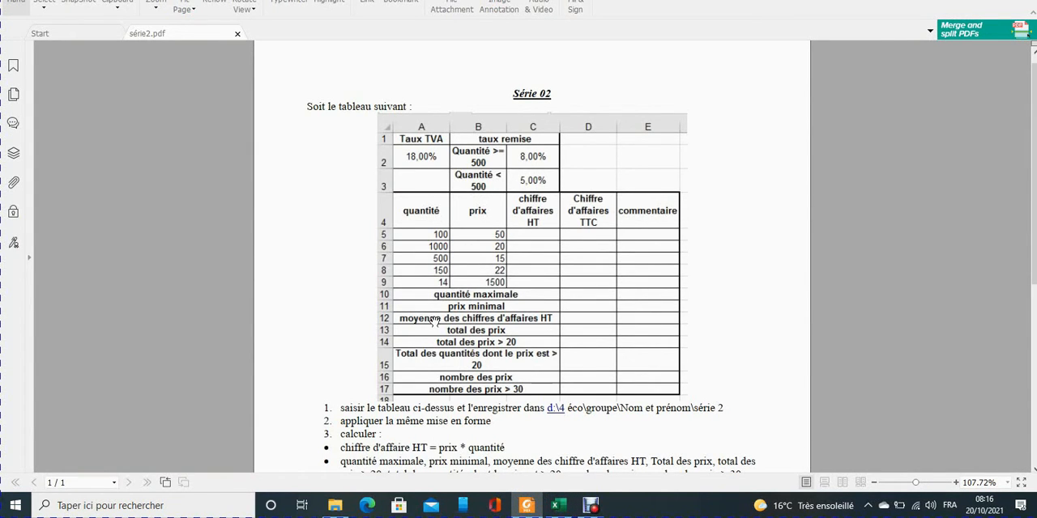
left_click(557, 505)
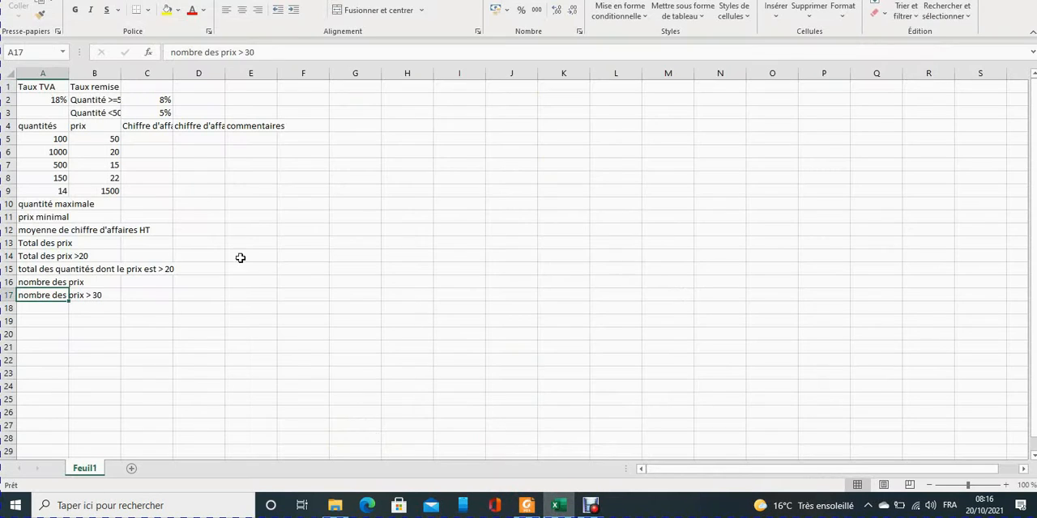
left_click_drag(42, 87, 103, 90)
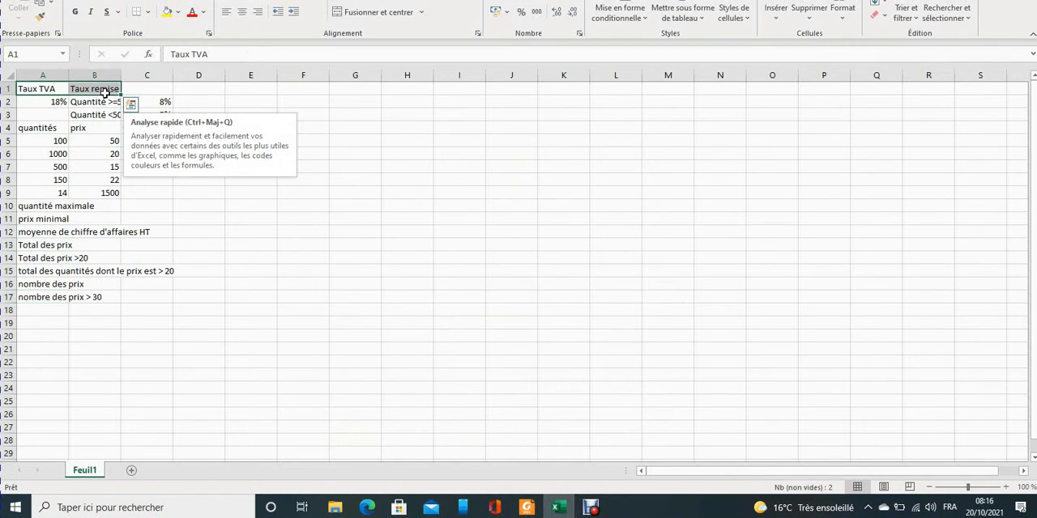
left_click(92, 102, "ctrl")
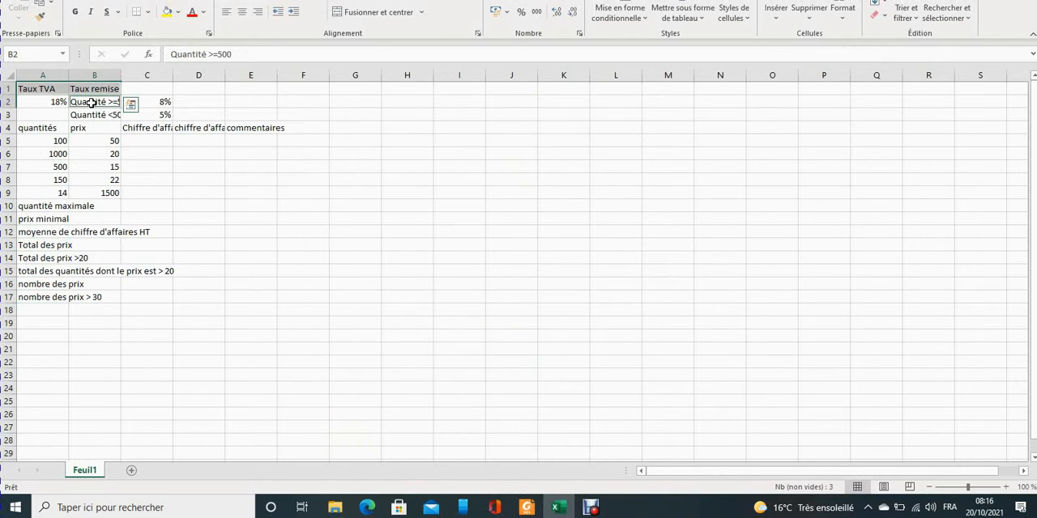
left_click_drag(89, 108, 235, 127)
left_click(40, 128, "ctrl")
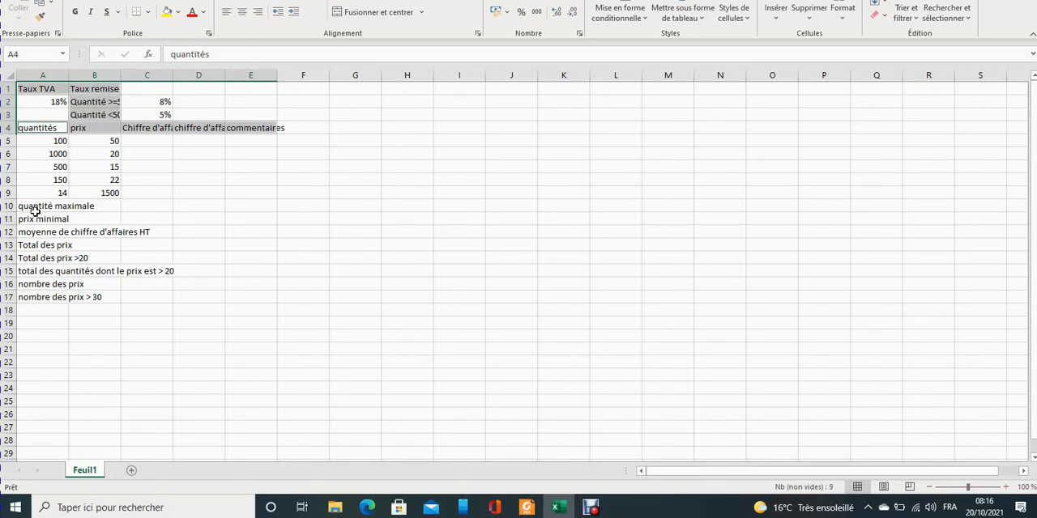
left_click_drag(37, 207, 43, 295)
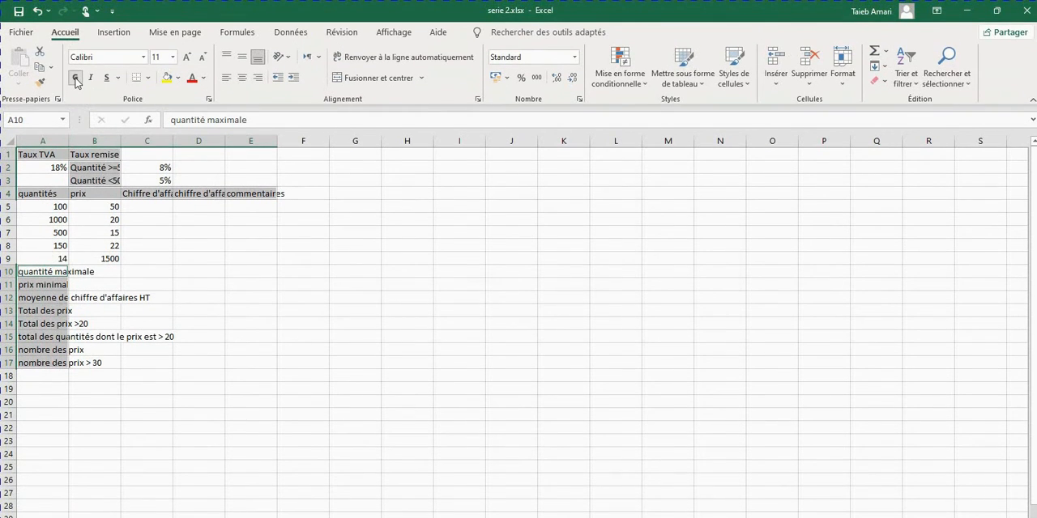
left_click(75, 78)
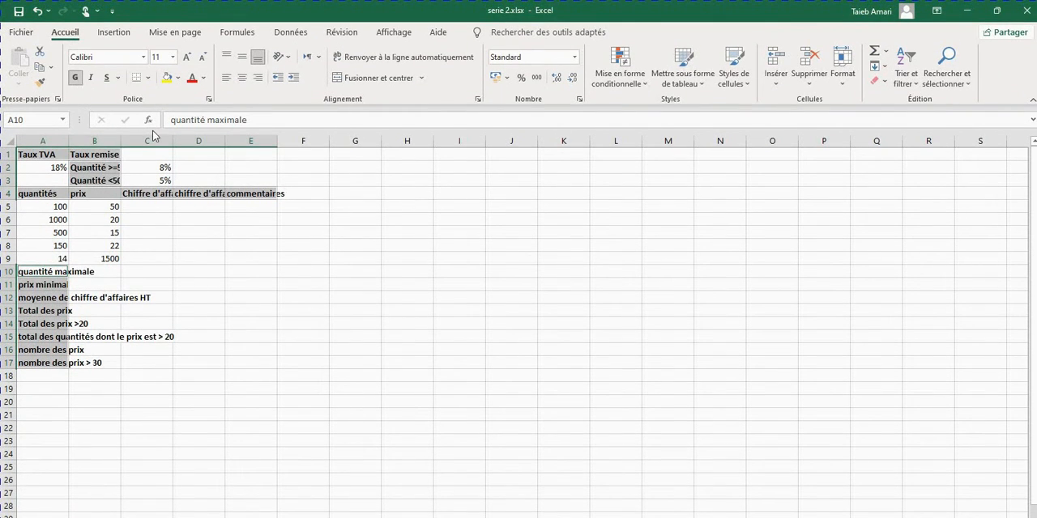
Merge and center the "Taux remise" heading across B1:C1.
left_click(97, 154)
left_click_drag(98, 154, 149, 154)
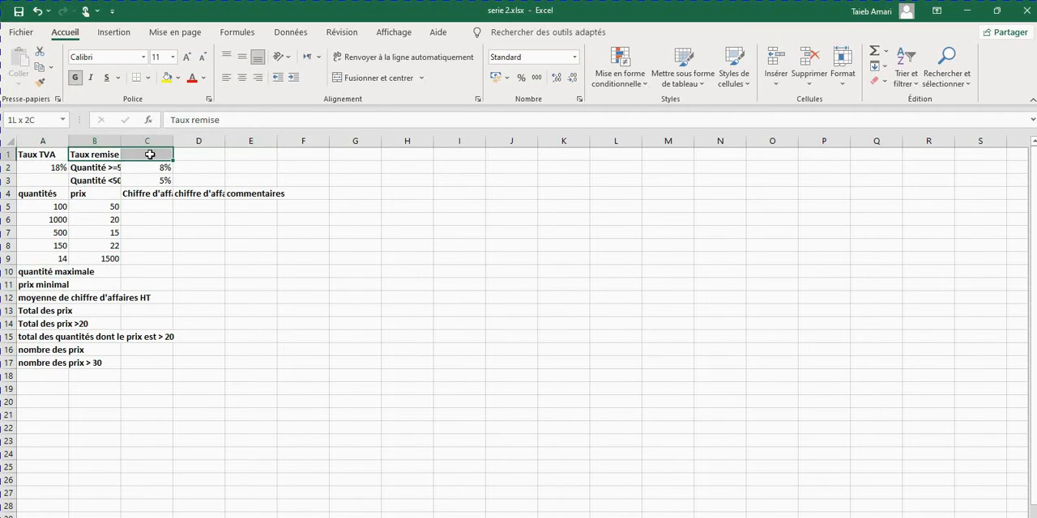
left_click(356, 78)
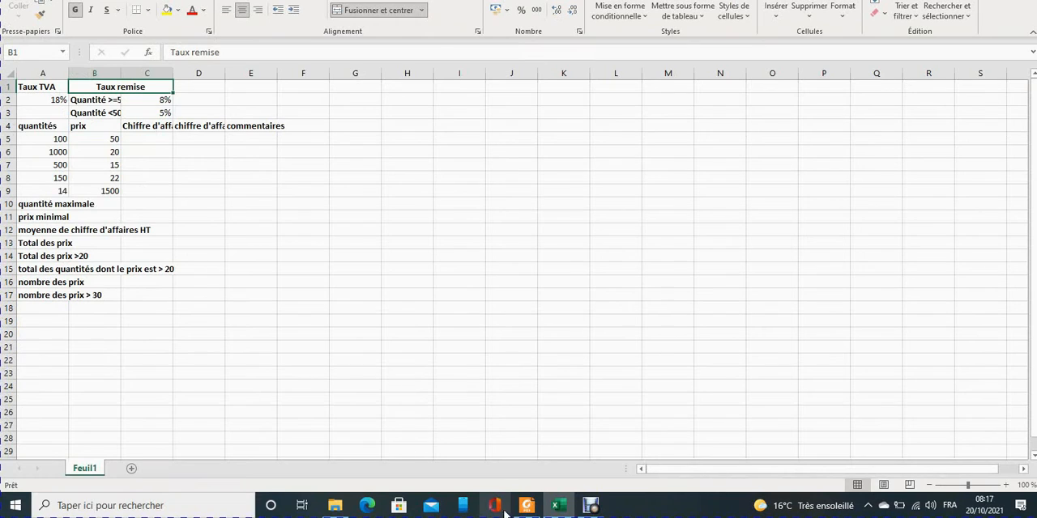
Check the layout in série2.pdf and merge and center the "quantité maximale" label across A10:C10.
left_click(526, 506)
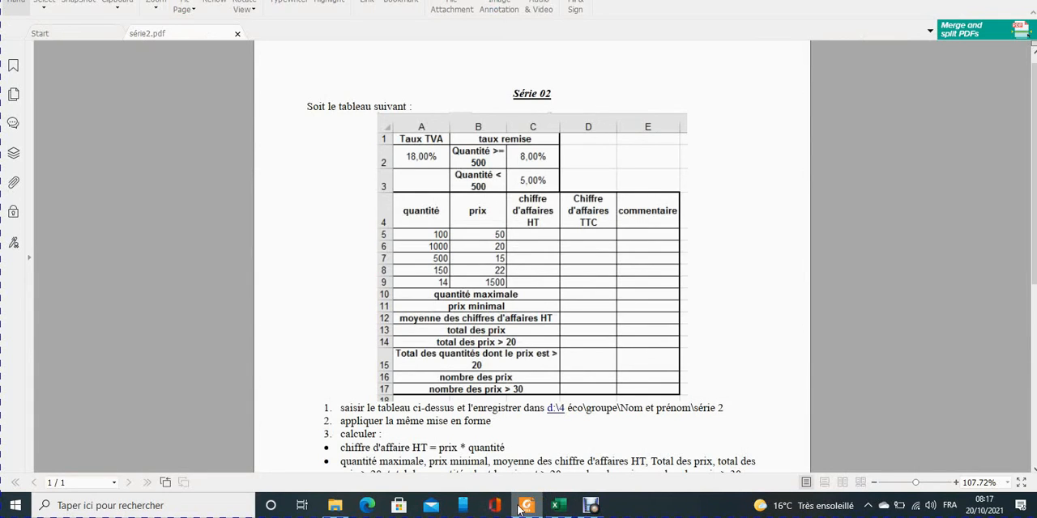
left_click(521, 506)
left_click_drag(40, 209, 135, 209)
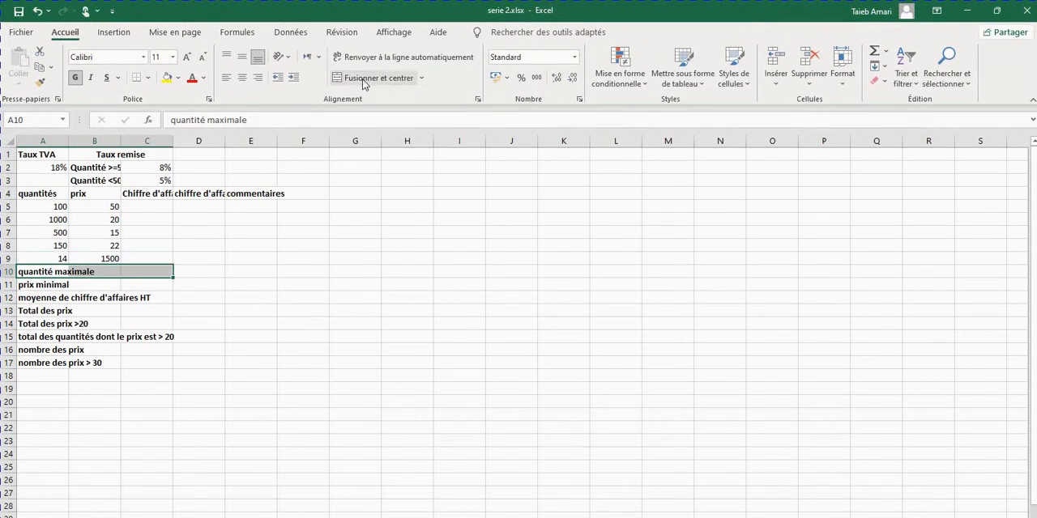
left_click(362, 13)
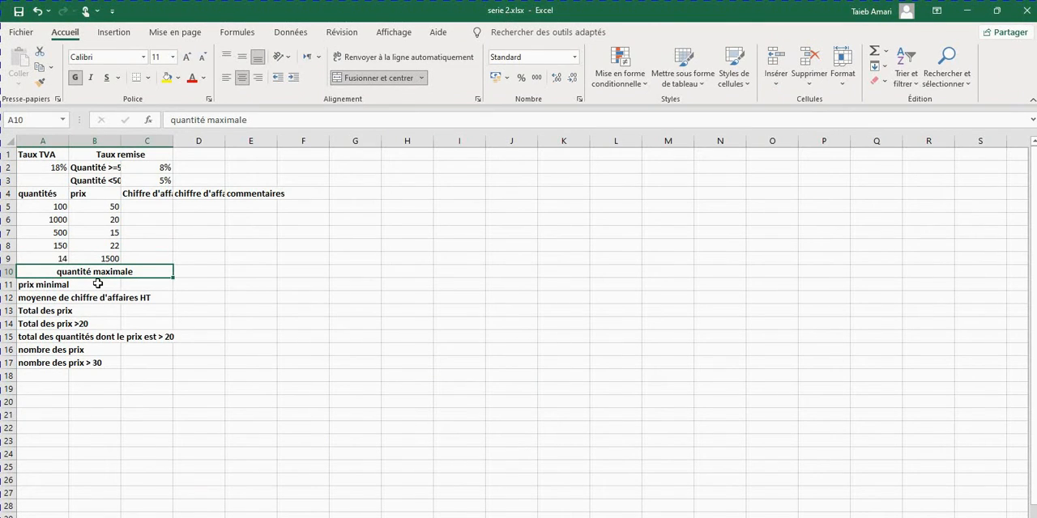
Copy the merged, centered formatting of A10:C10 to each label in rows 11 to 17 with the format painter.
left_click(38, 86)
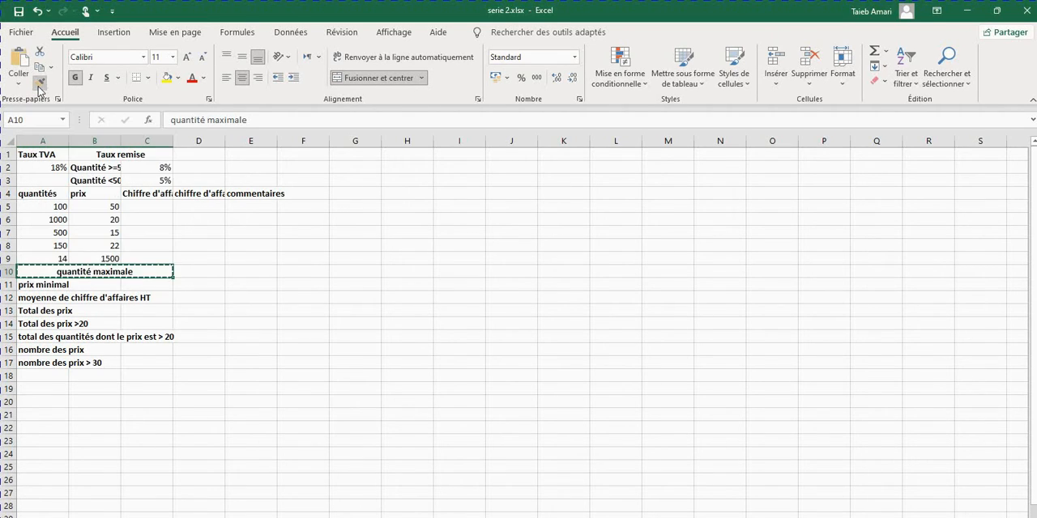
left_click(28, 285)
left_click(28, 298)
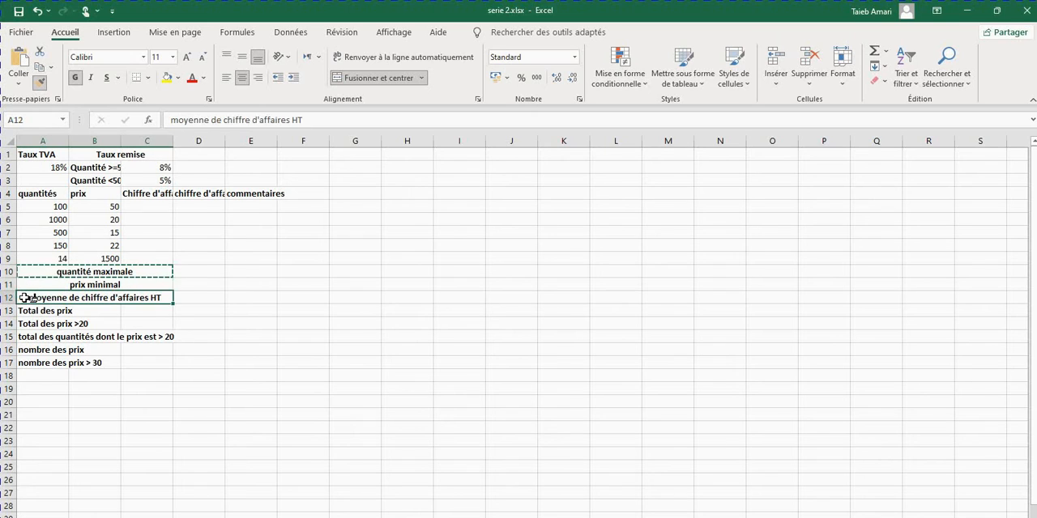
left_click(28, 311)
left_click(28, 324)
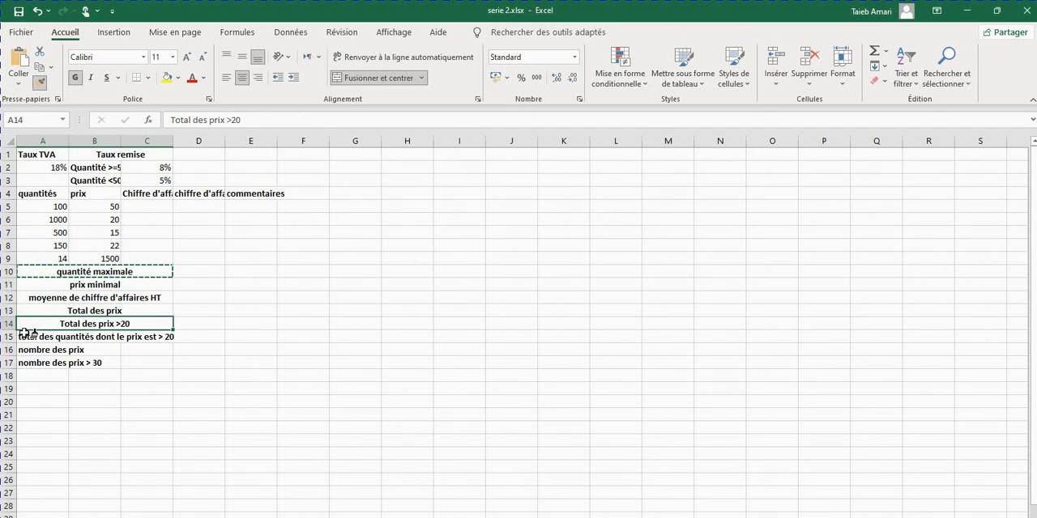
left_click(27, 337)
left_click(28, 350)
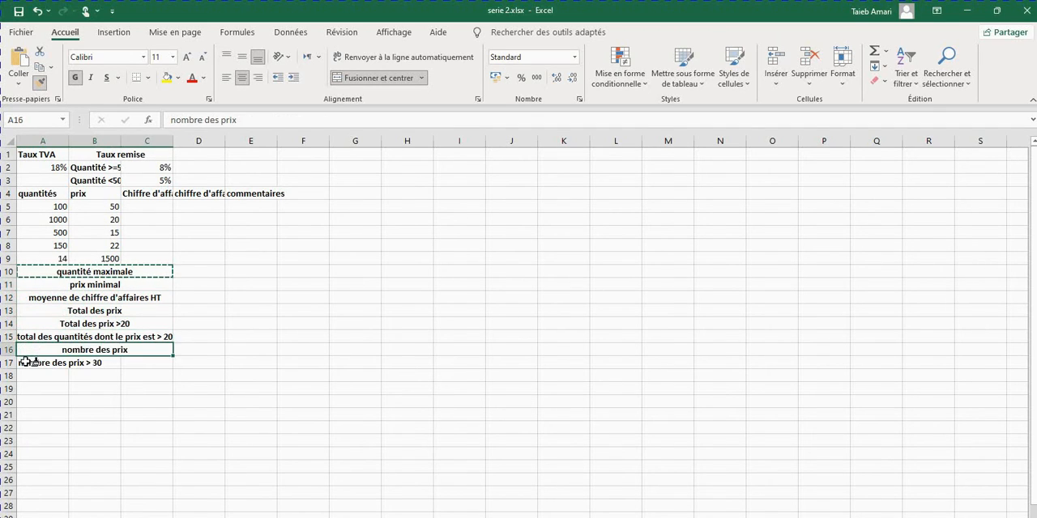
left_click(27, 363)
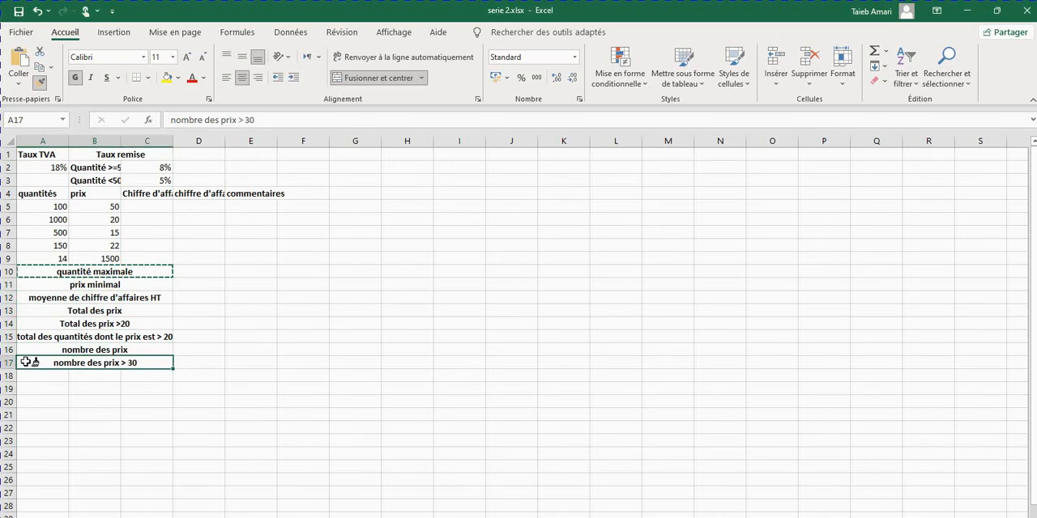
left_click(39, 82)
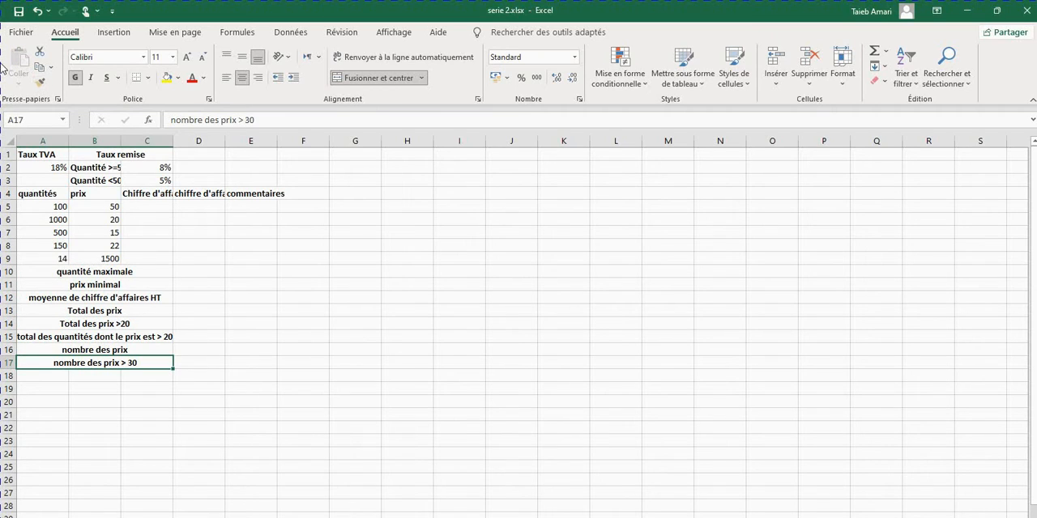
Turn on text wrapping for the labels in B2:B3 and the headings in A4:E4.
left_click(95, 167)
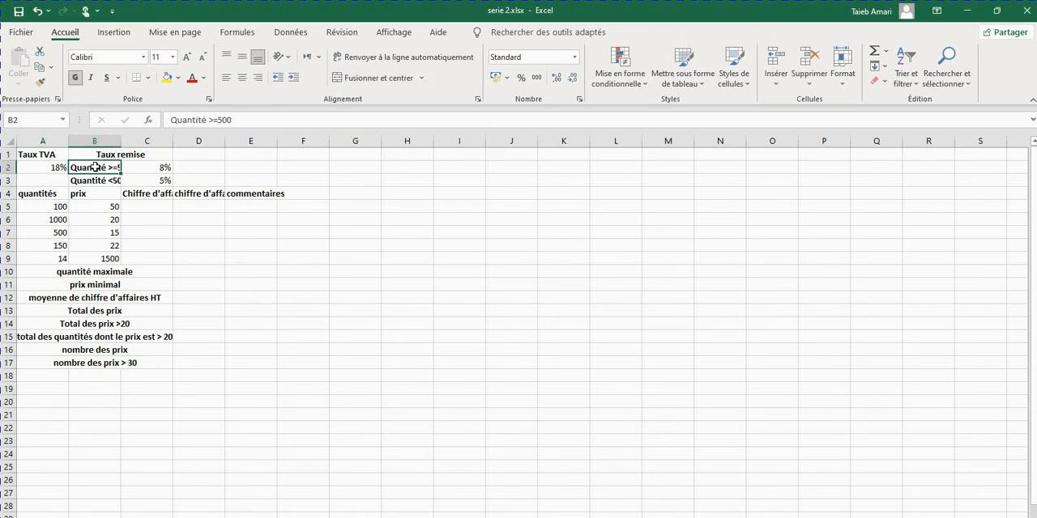
left_click(94, 180, "ctrl")
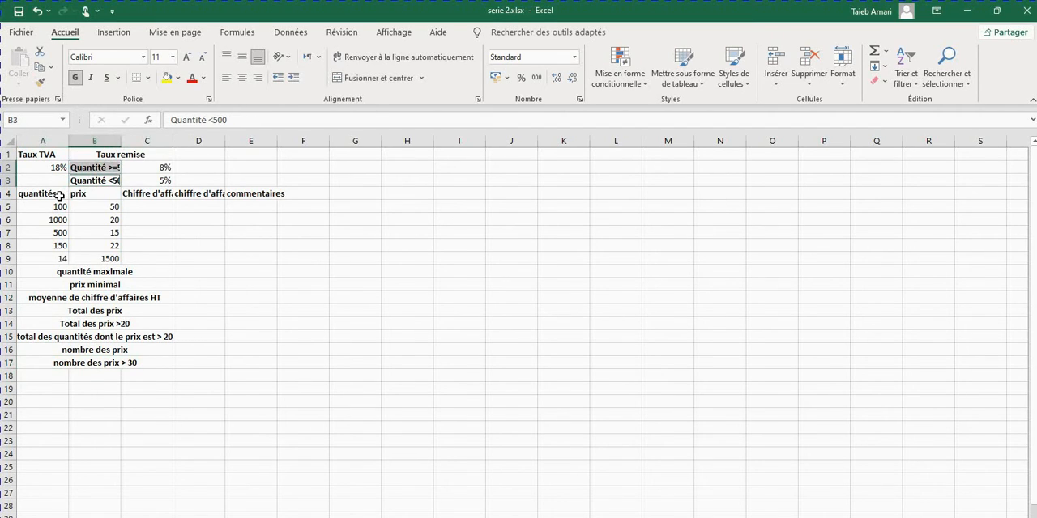
left_click_drag(60, 196, 235, 196)
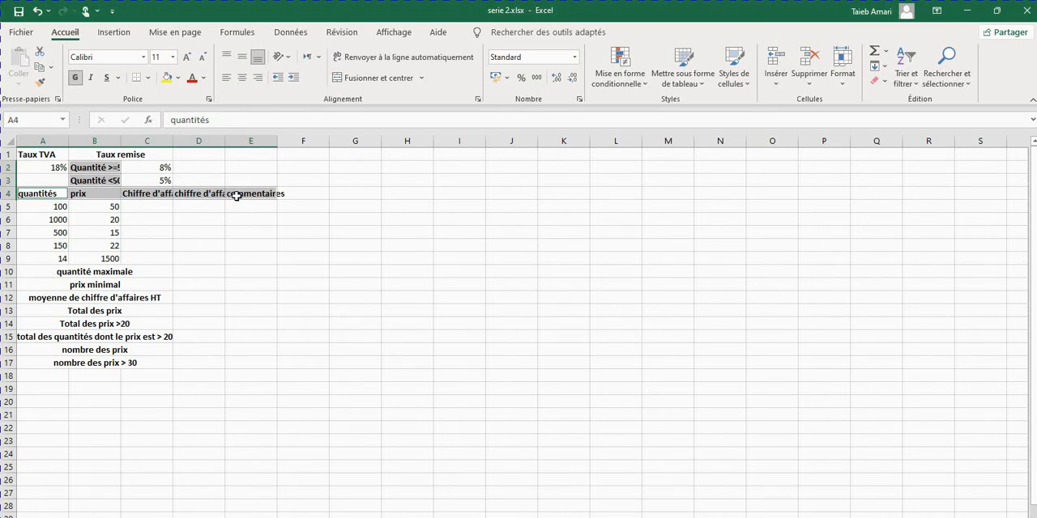
left_click(364, 59)
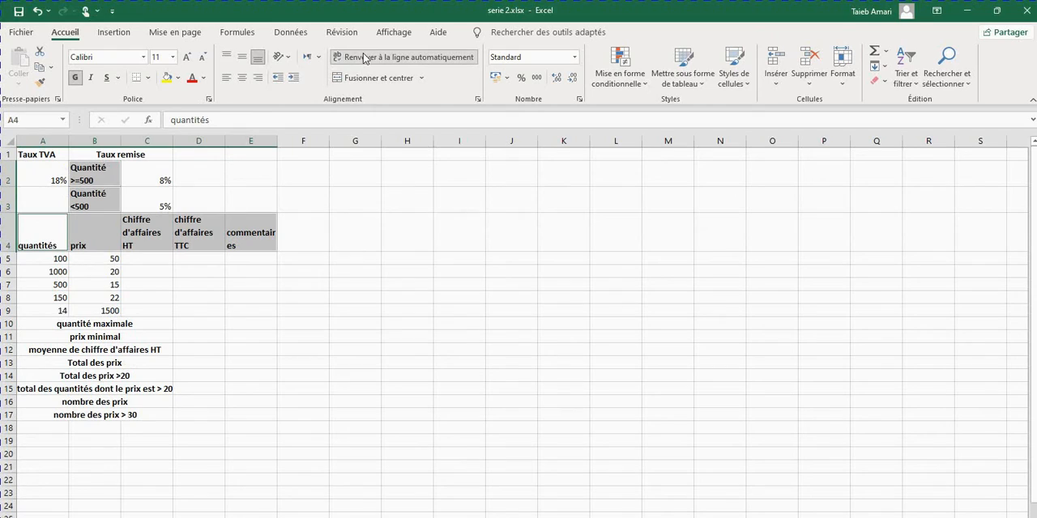
Center the labels in B2:B3 and A4:E4 horizontally and vertically, and widen column E so "commentaires" fits on one line.
left_click(242, 77)
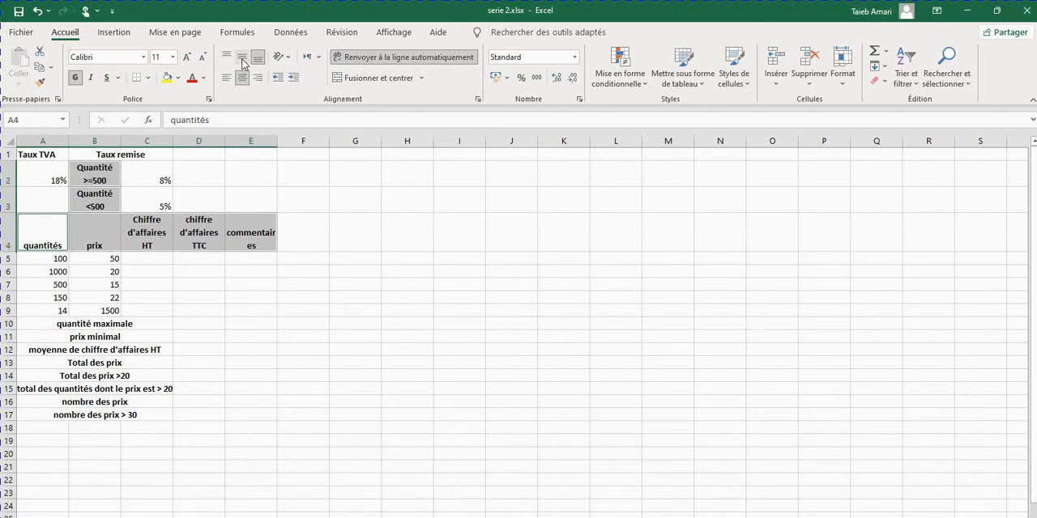
left_click(241, 59)
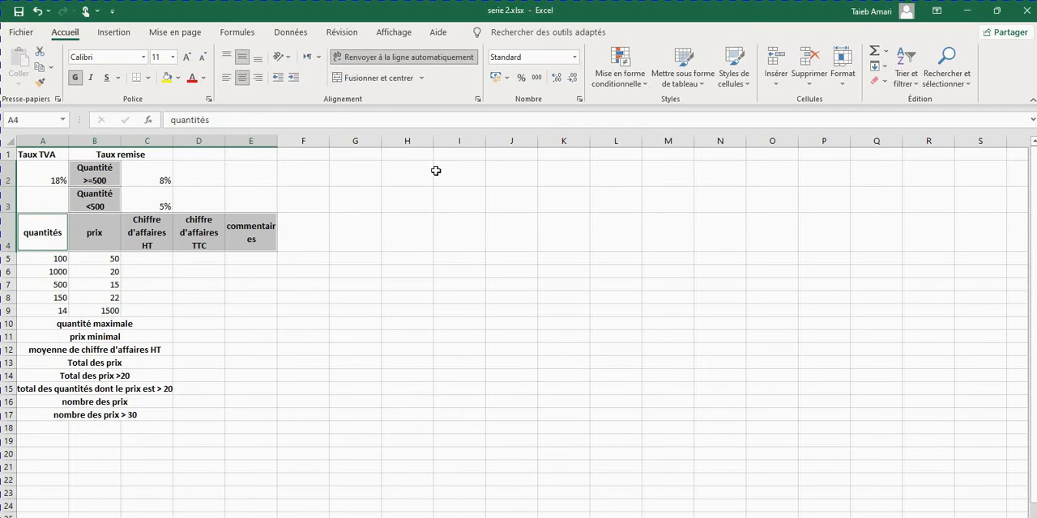
left_click(274, 245)
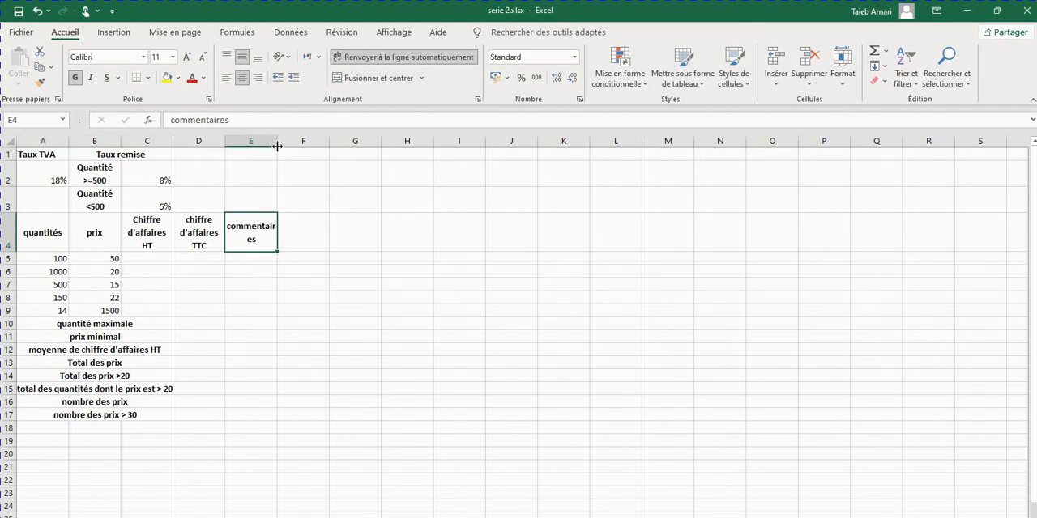
left_click_drag(277, 146, 296, 144)
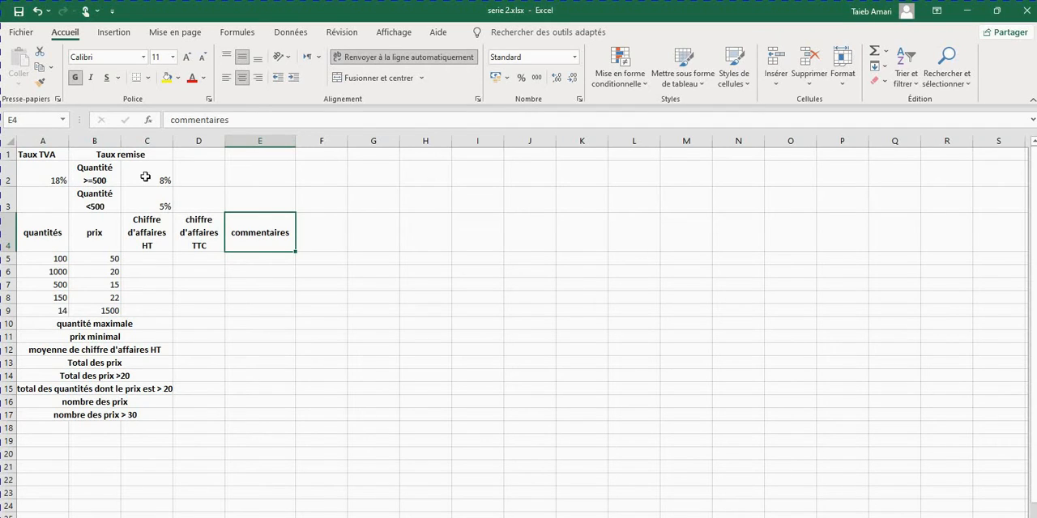
Format the rates in A2, C2 and C3 as percentages with two decimal places.
left_click(55, 179)
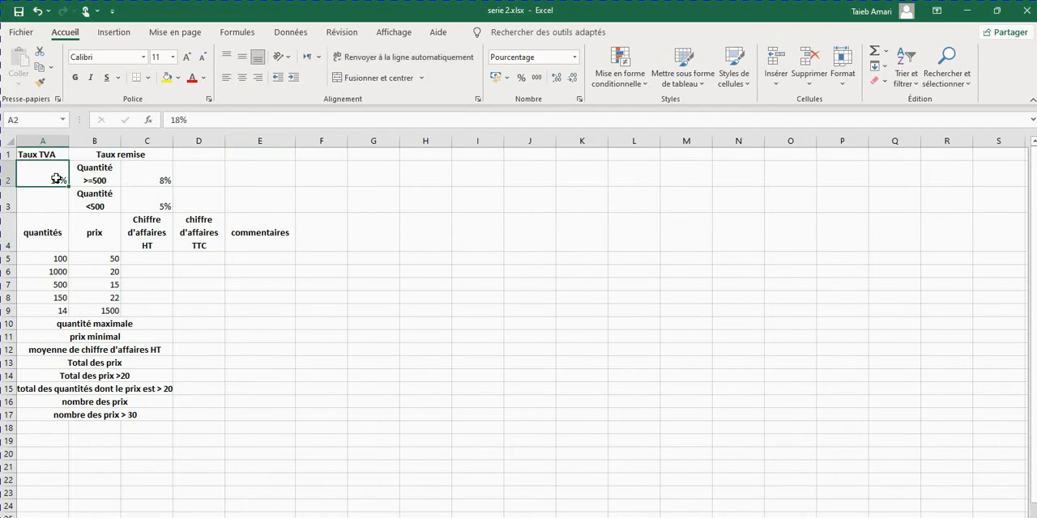
left_click(160, 174, "ctrl")
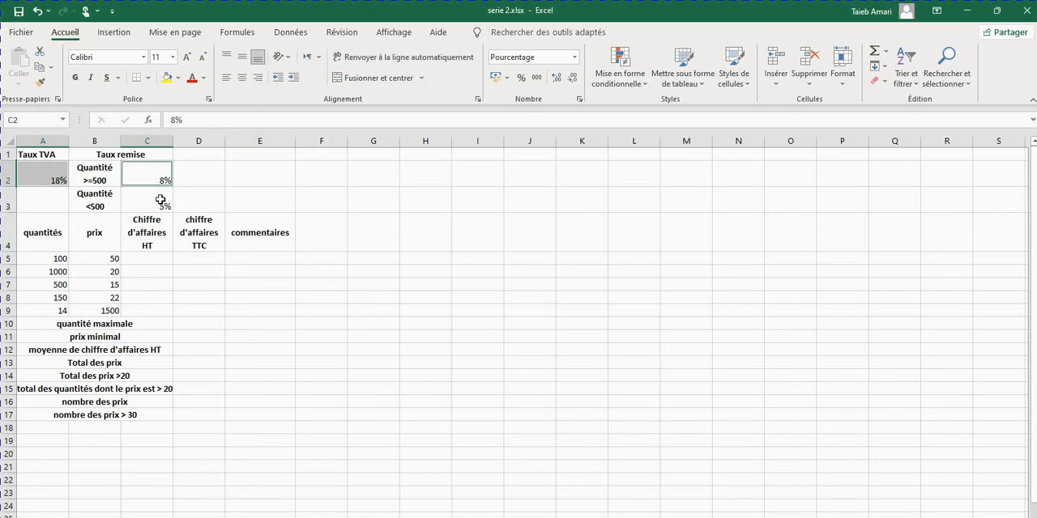
left_click(162, 203, "ctrl")
right_click(162, 204)
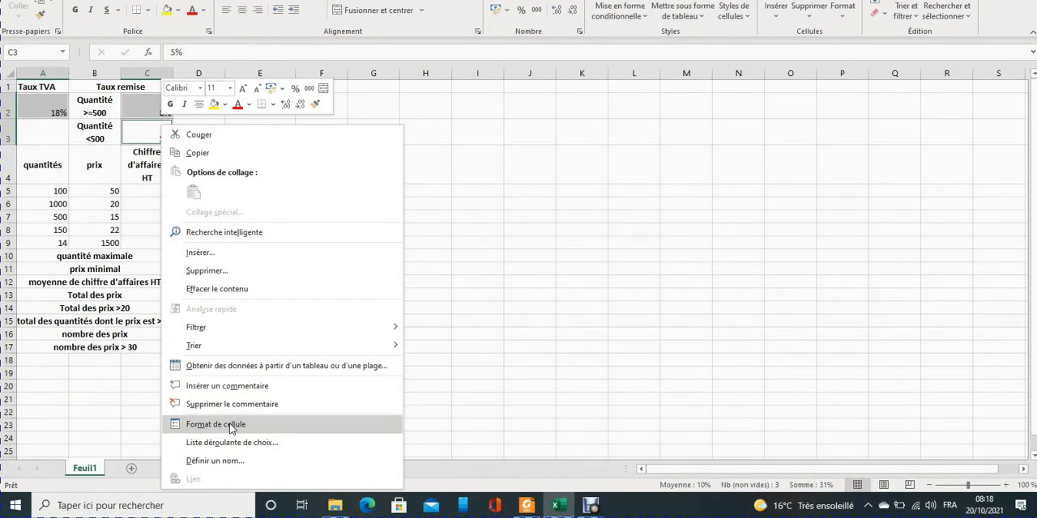
left_click(215, 424)
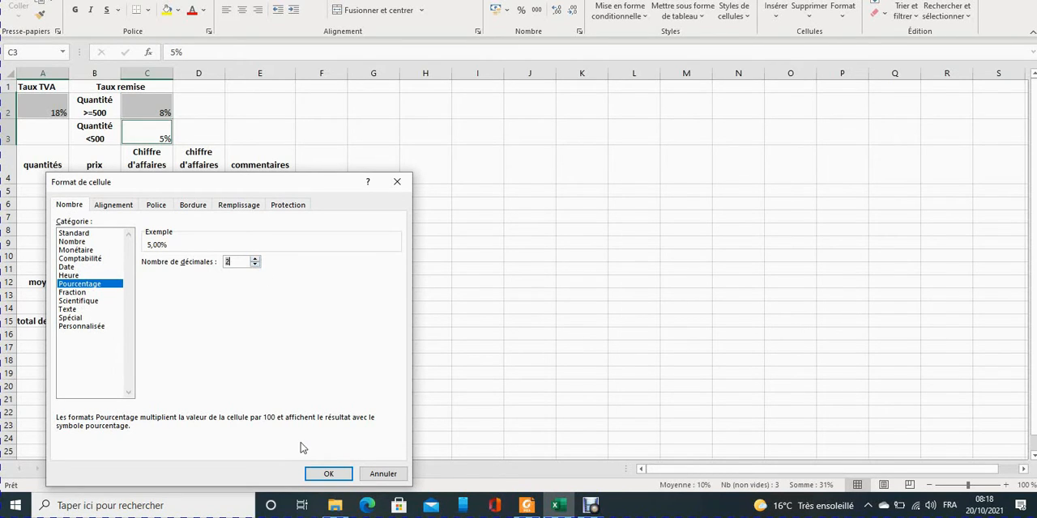
left_click(328, 474)
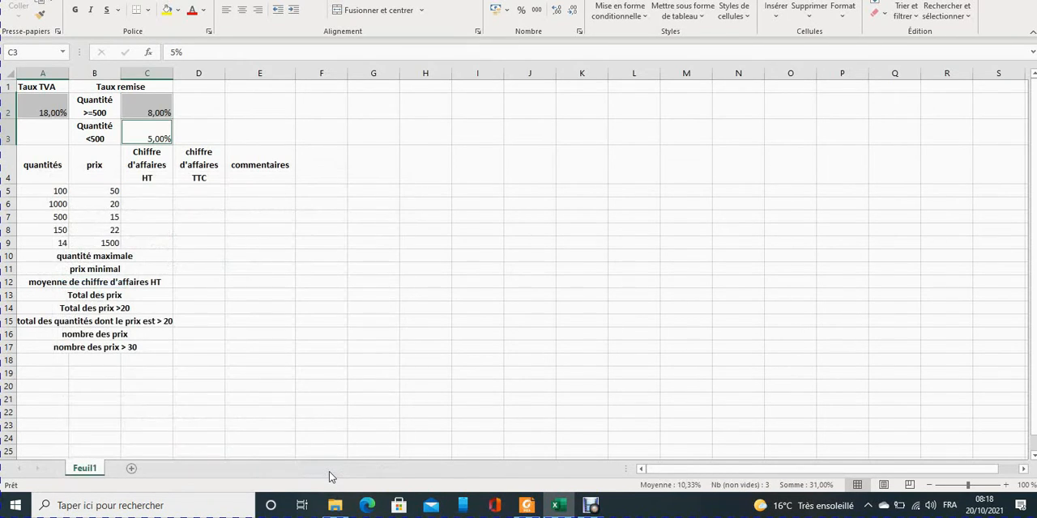
Check the rates' alignment in série2.pdf and center A2, C2 and C3 both horizontally and vertically.
left_click(526, 506)
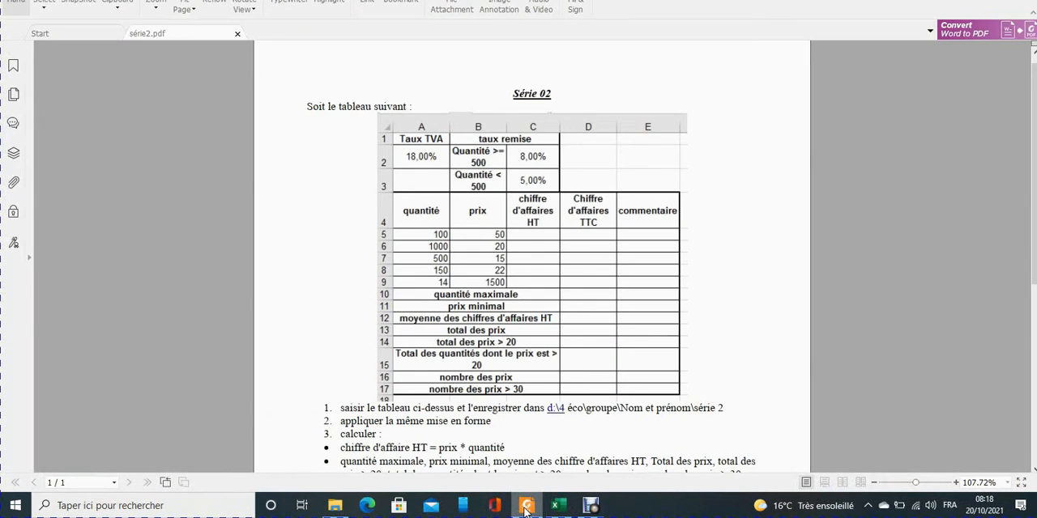
left_click(526, 506)
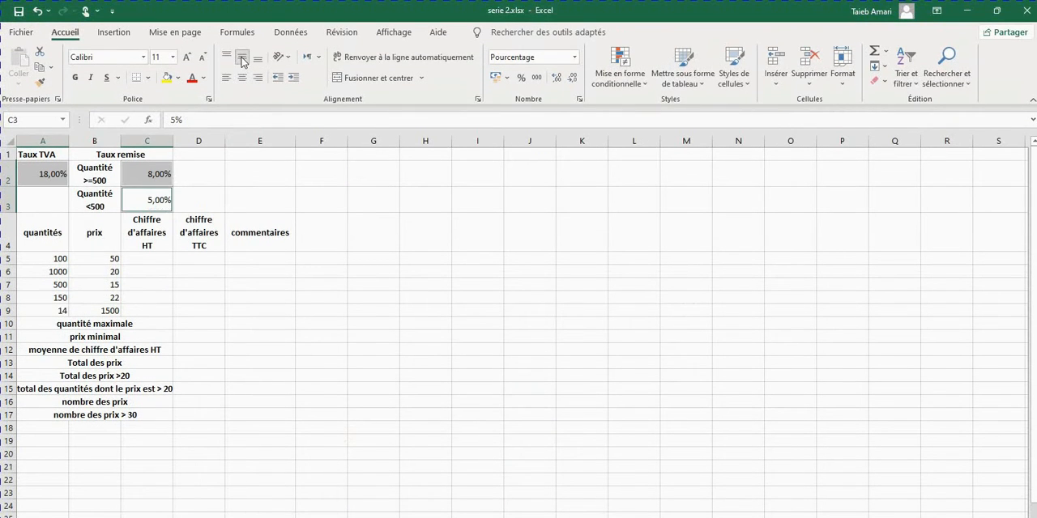
left_click(242, 77)
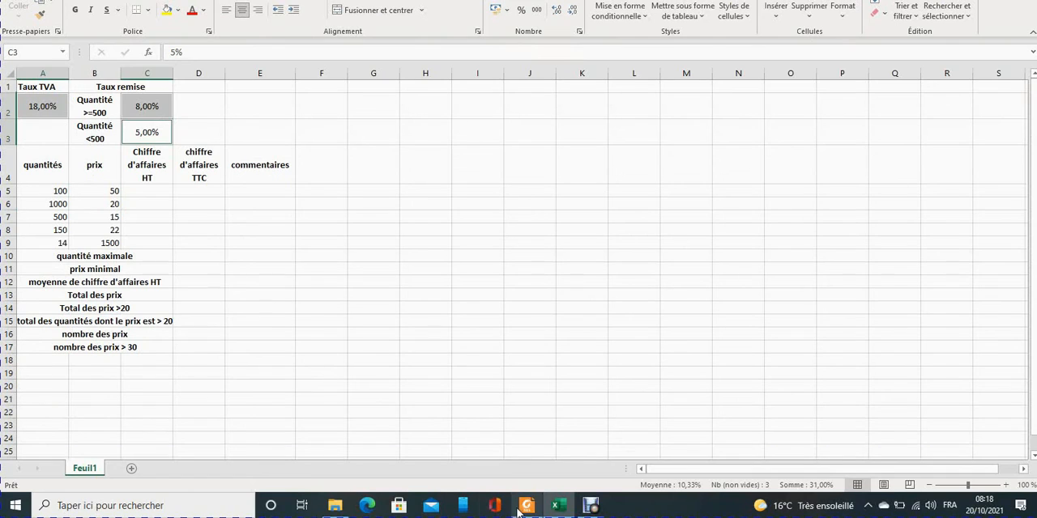
Check série2.pdf again and set a thick outline border around the ranges A1:C3 and A4:E17.
left_click(525, 506)
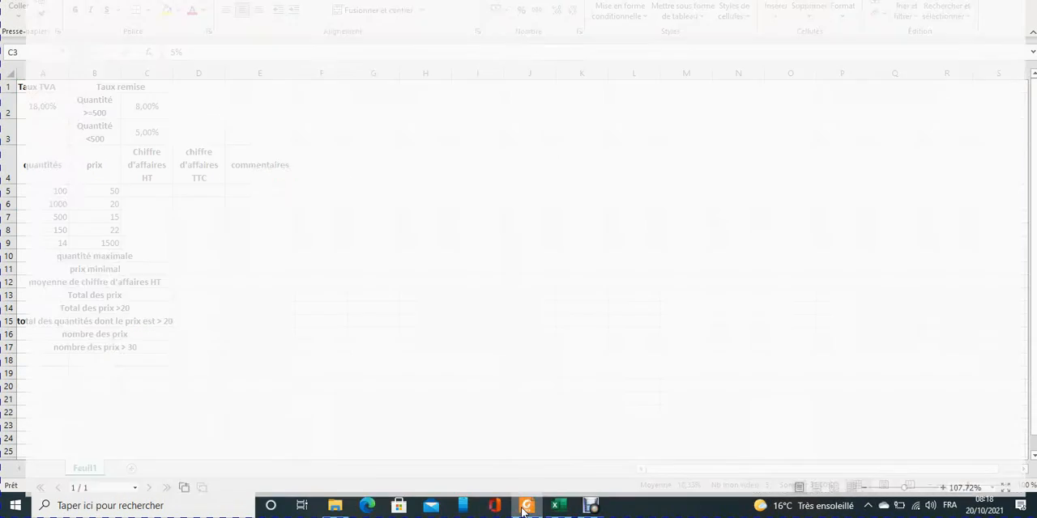
left_click(525, 506)
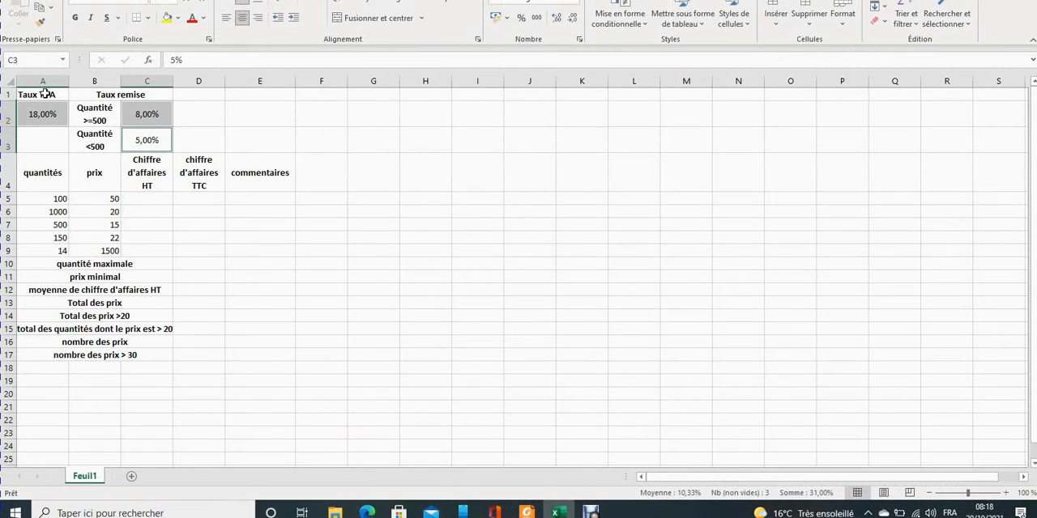
left_click_drag(46, 84, 124, 138)
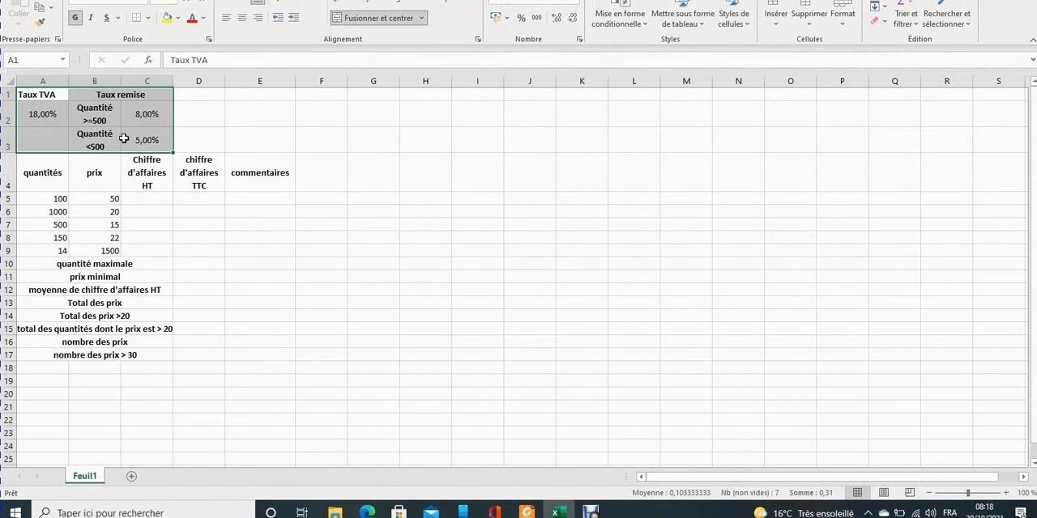
left_click_drag(30, 169, 248, 351)
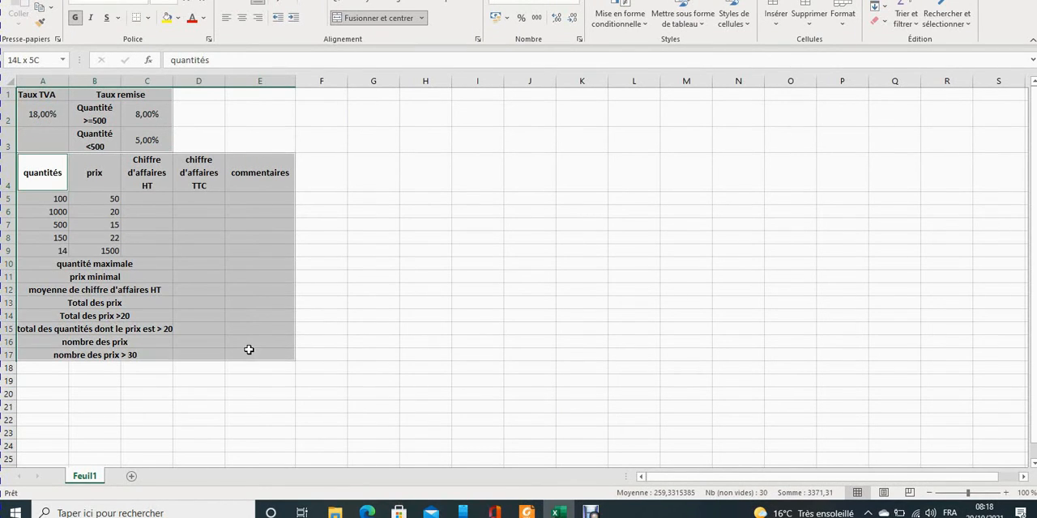
right_click(217, 314)
left_click(304, 250)
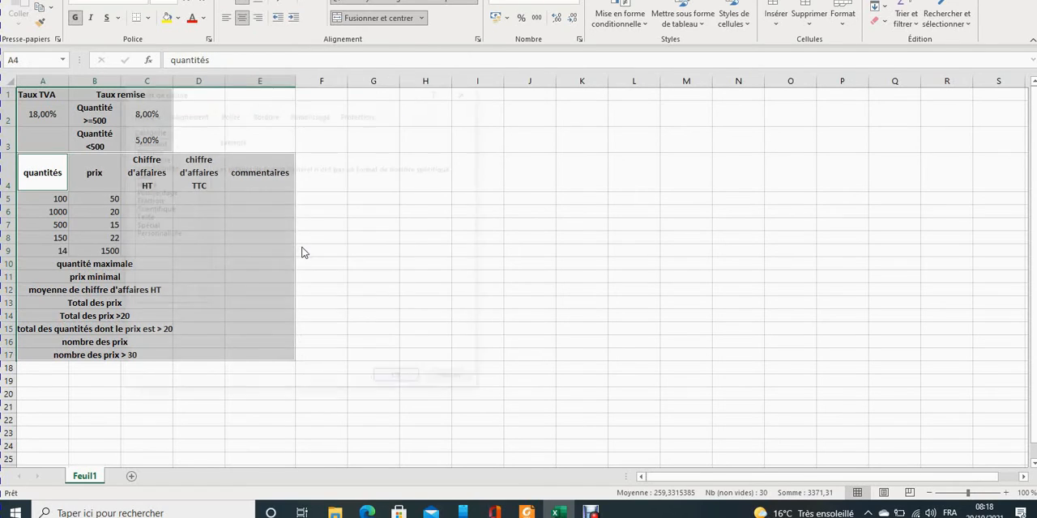
left_click(267, 113)
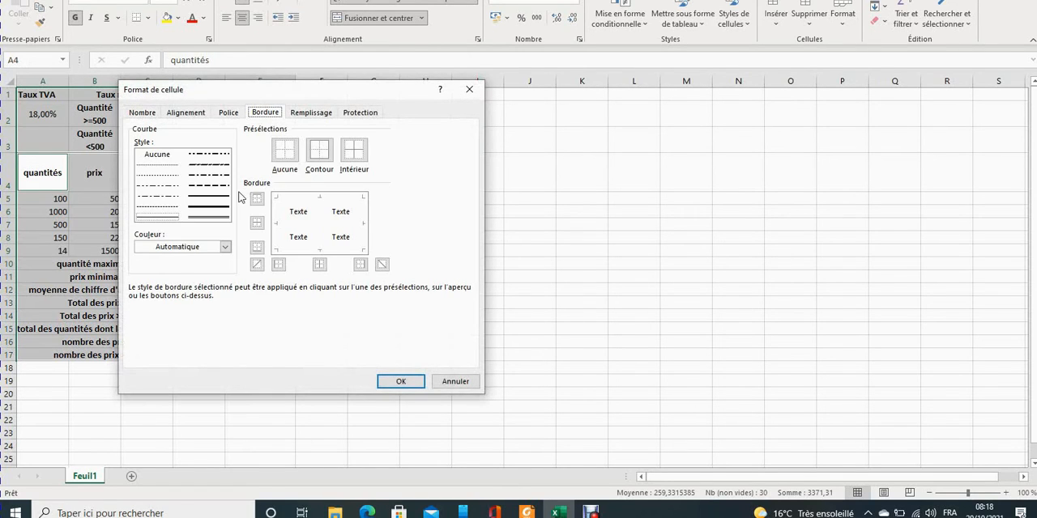
left_click(209, 214)
left_click(315, 177)
Add thin single-line inside borders to A1:C3 and A4:E17 and apply the border settings.
left_click(164, 217)
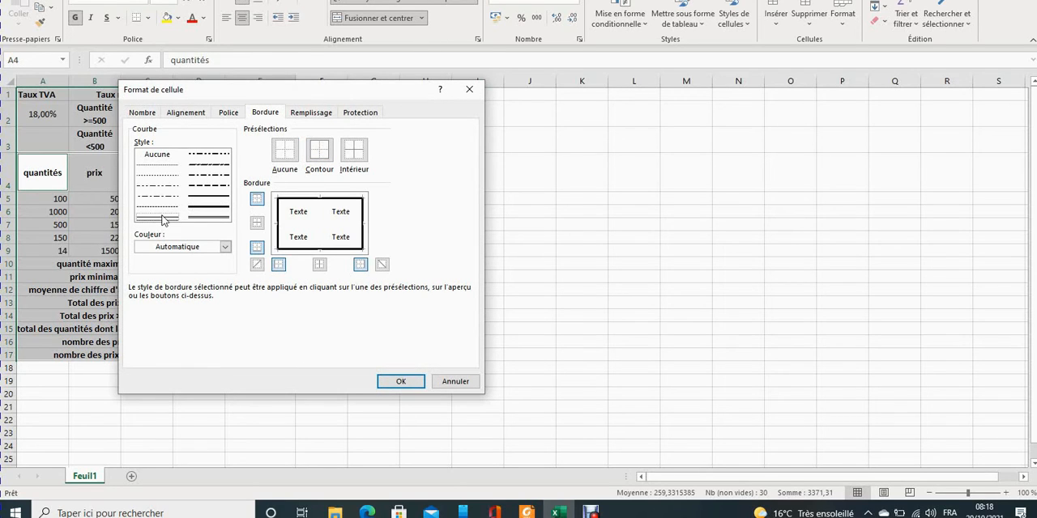
left_click(354, 171)
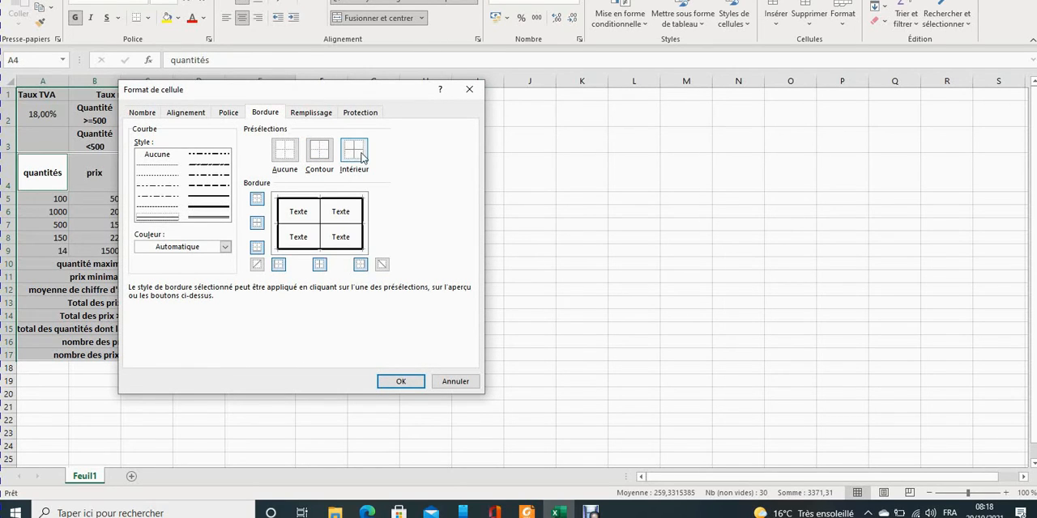
left_click(401, 382)
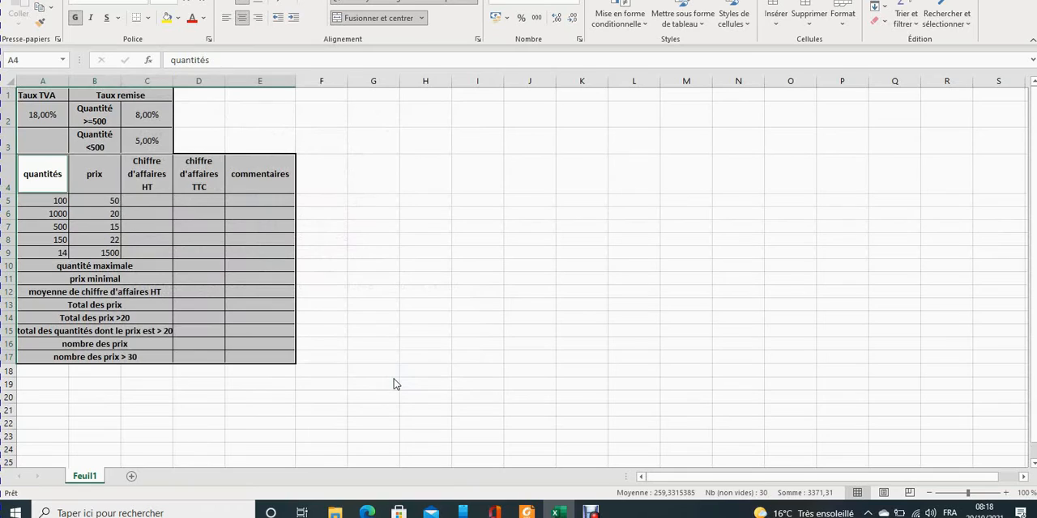
left_click(558, 332)
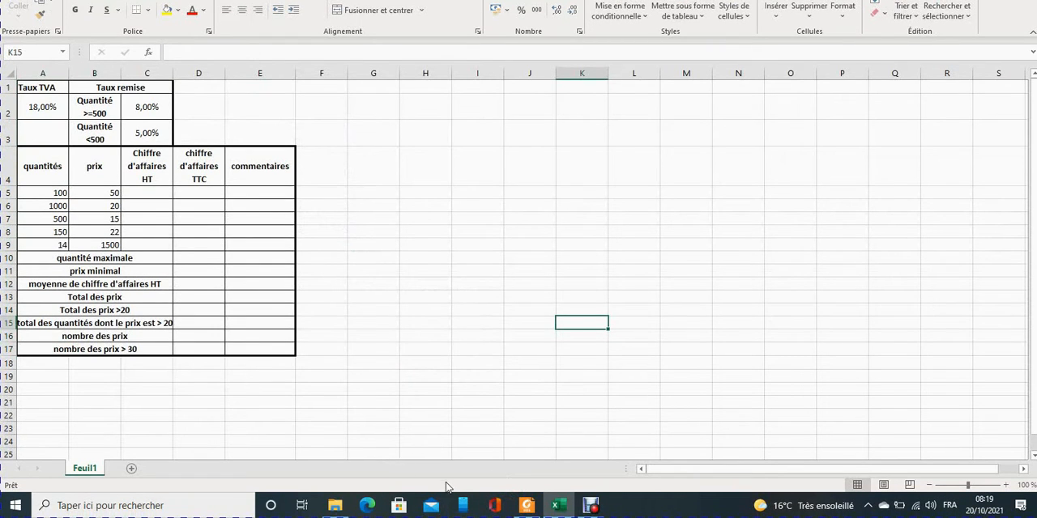
Following série2.pdf, calculate the "Chiffre d'affaires HT" in C5 with =B5*A5 and fill the formula down to C9.
left_click(527, 505)
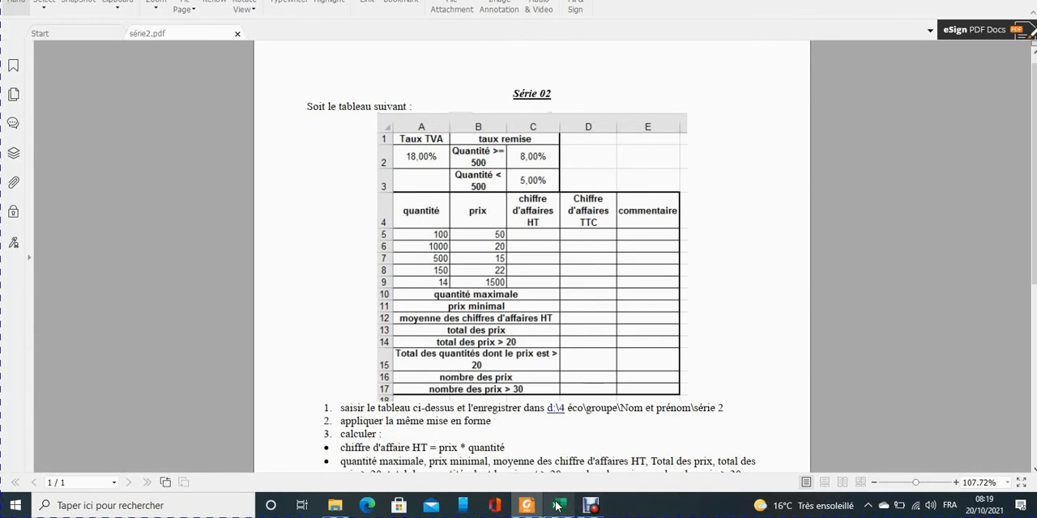
left_click(567, 505)
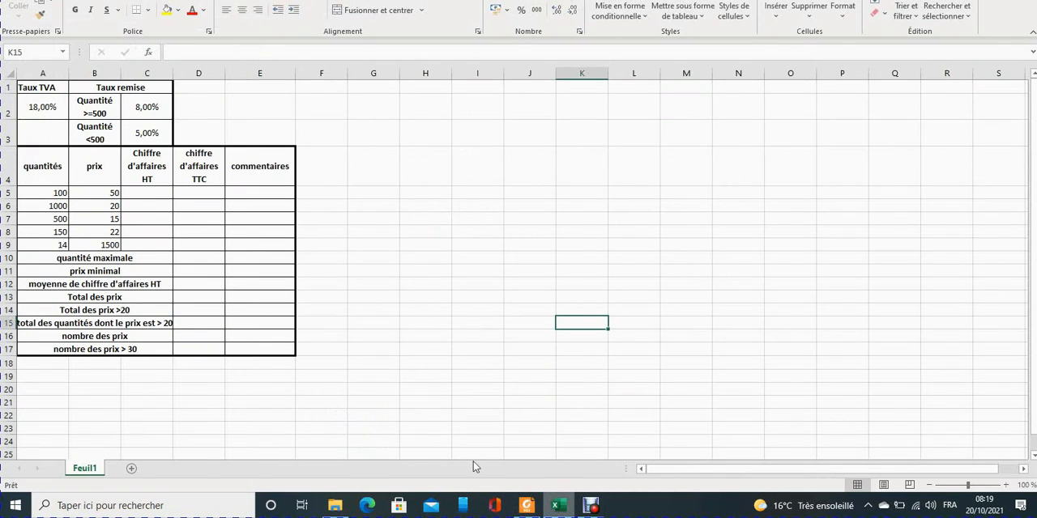
left_click(162, 191)
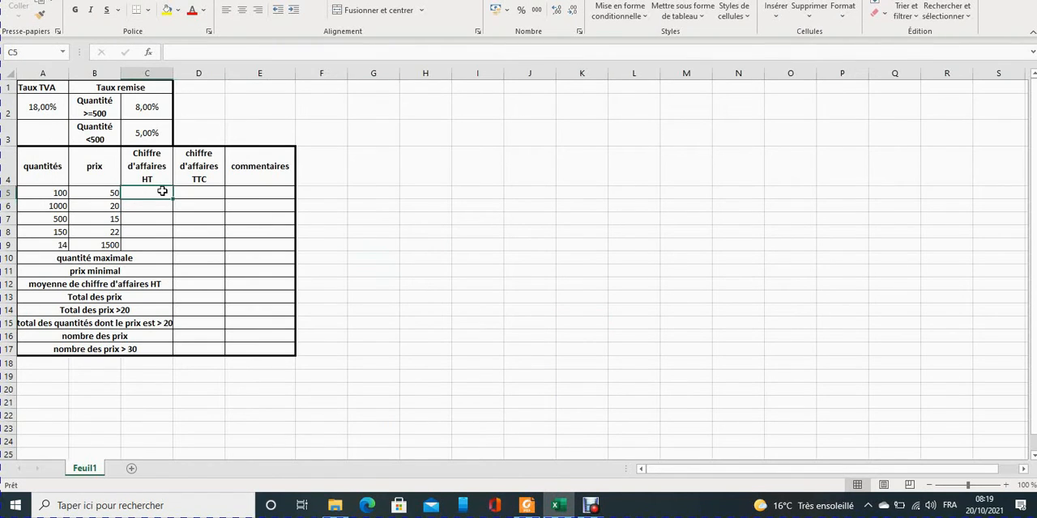
type("=")
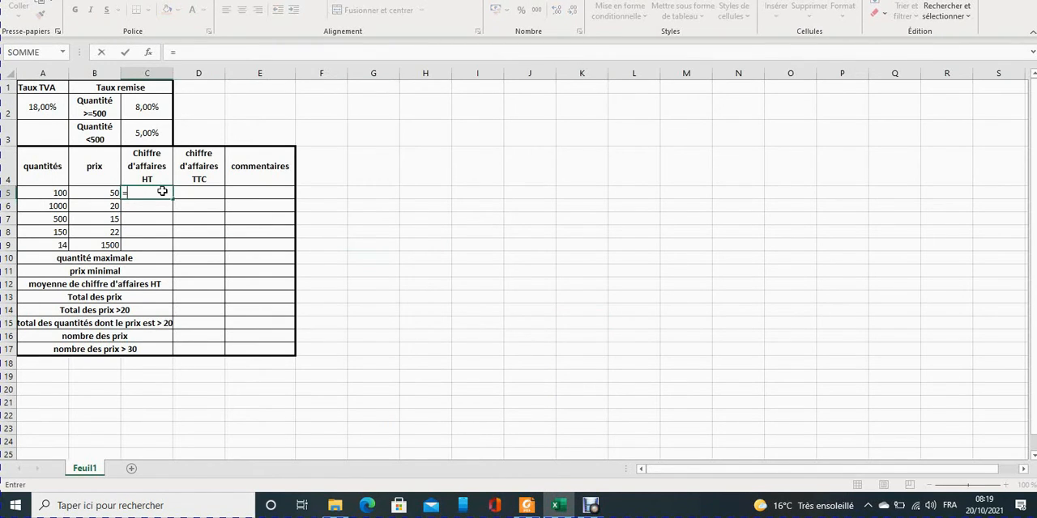
left_click(89, 194)
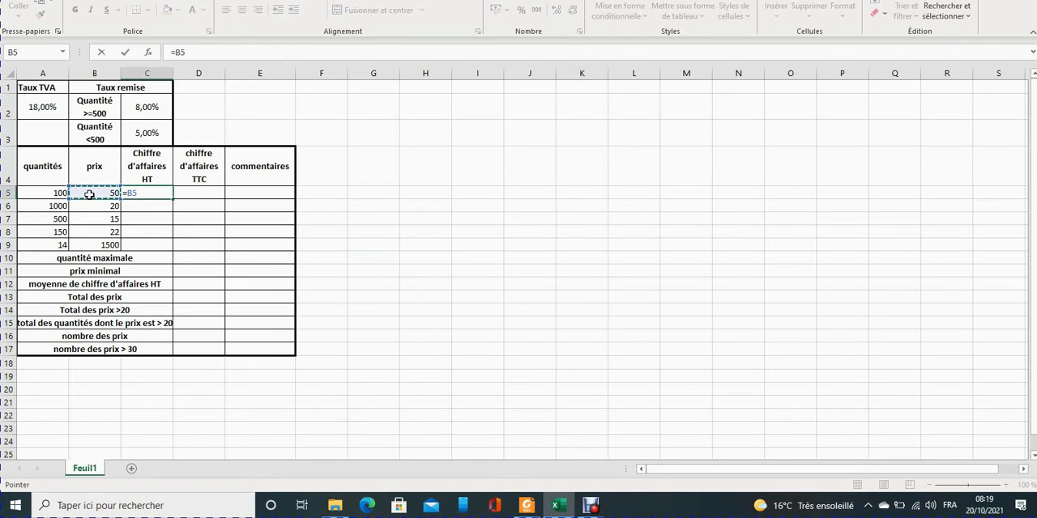
type("*")
left_click(49, 192)
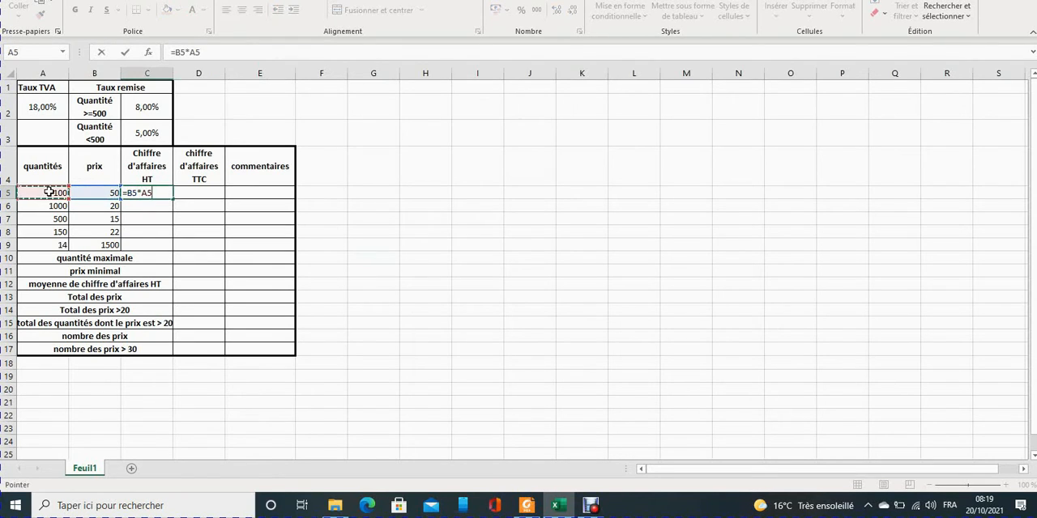
key("Return")
left_click(149, 193)
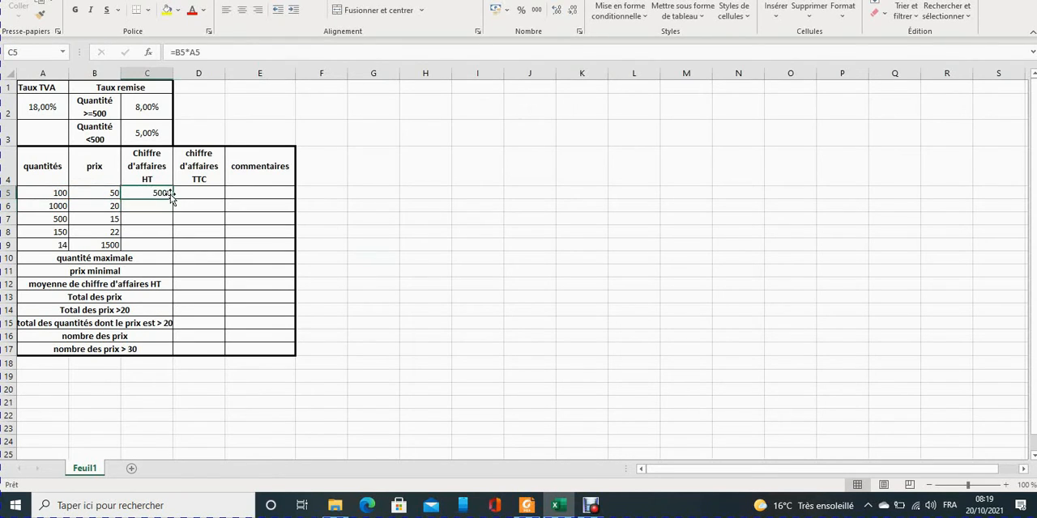
left_click_drag(172, 198, 168, 248)
Calculate the "quantité maximale" in D10 with =max(A5:A9).
left_click(201, 257)
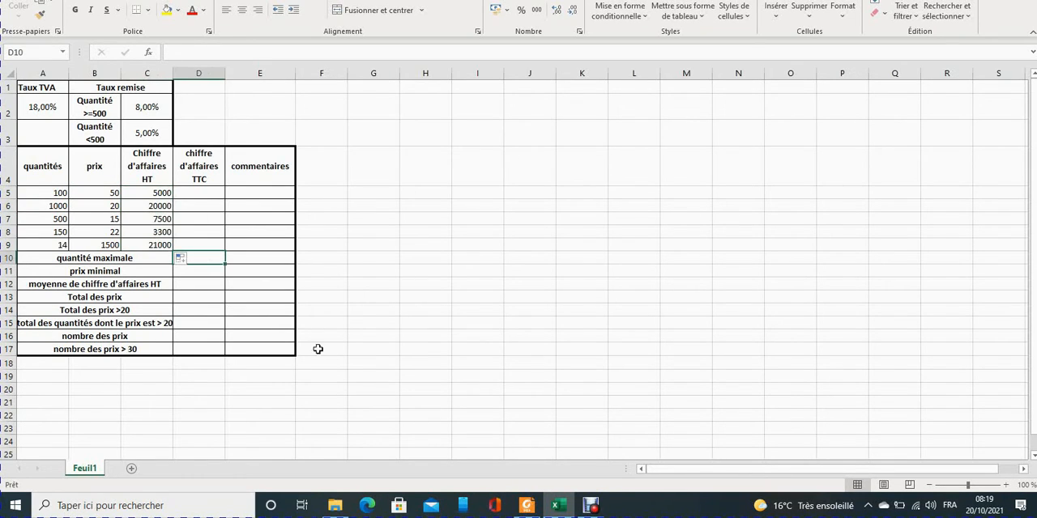
type("=")
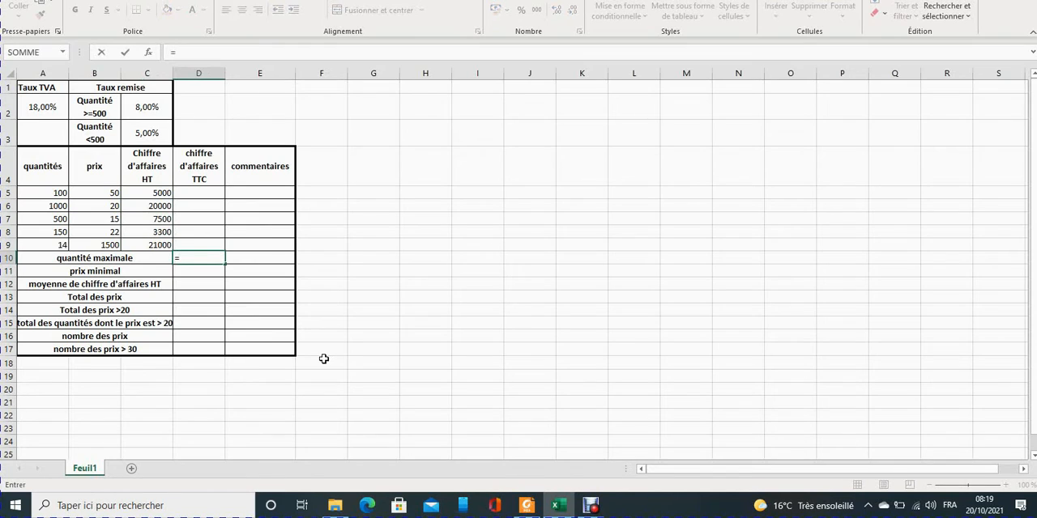
type("max")
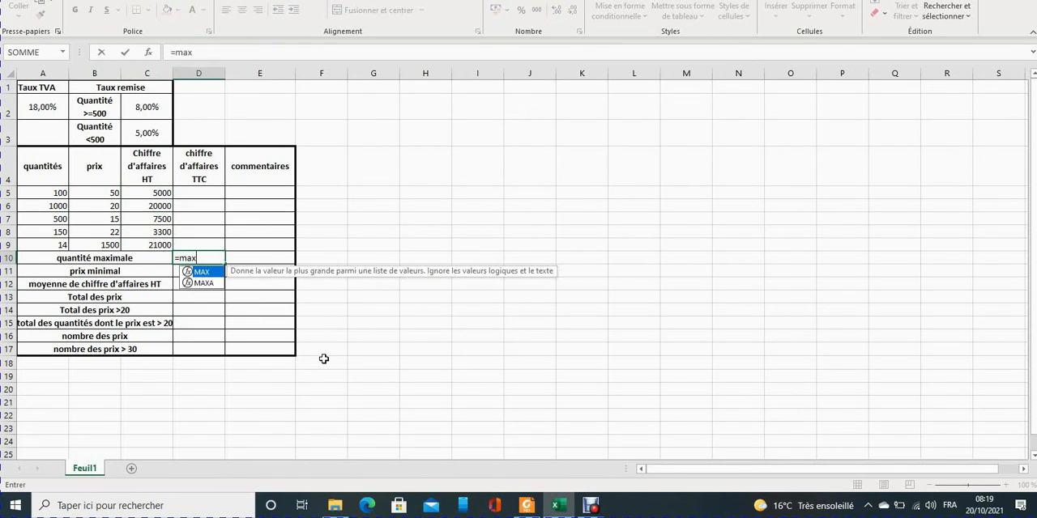
type("(")
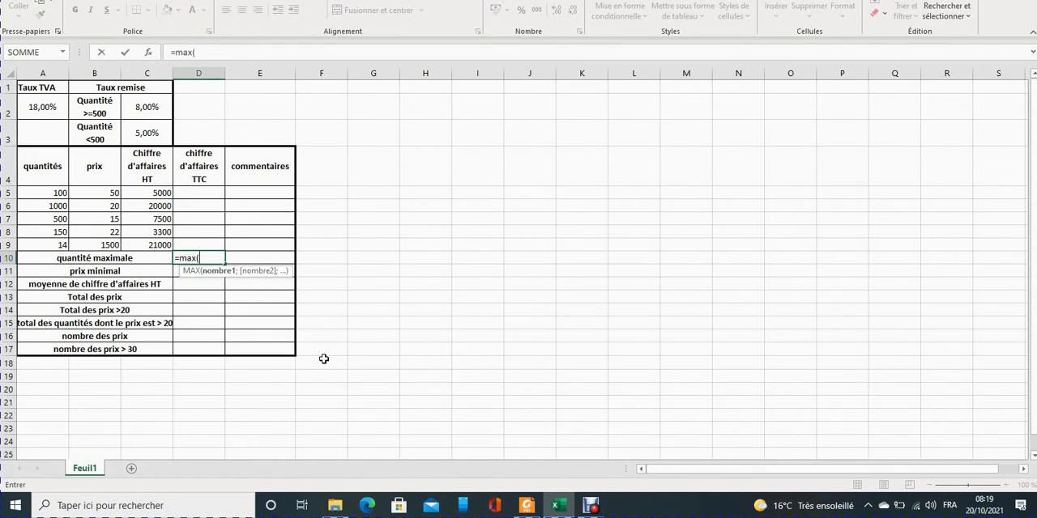
left_click_drag(54, 194, 50, 243)
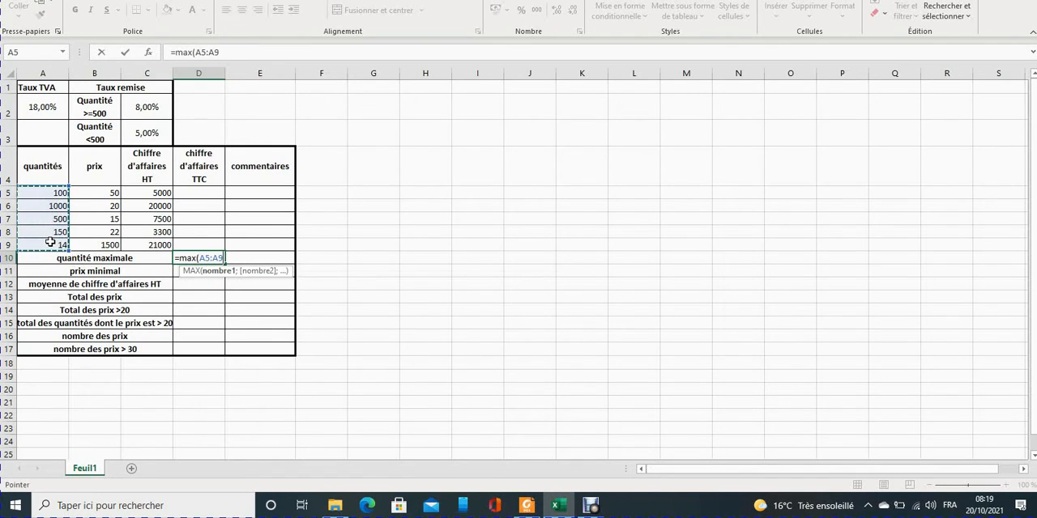
type(")")
key("Return")
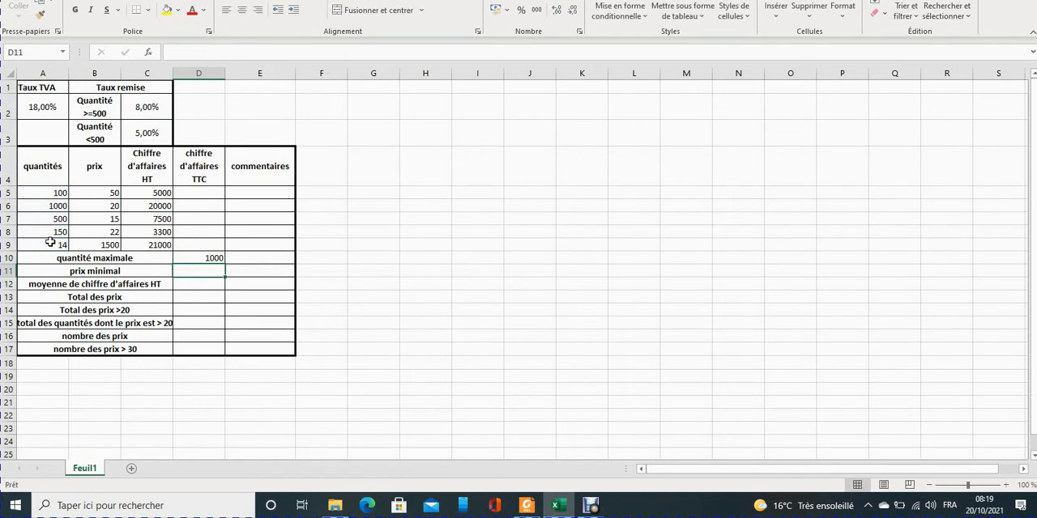
Calculate the "prix minimal" in D11 with =min(B5:B9).
type("=")
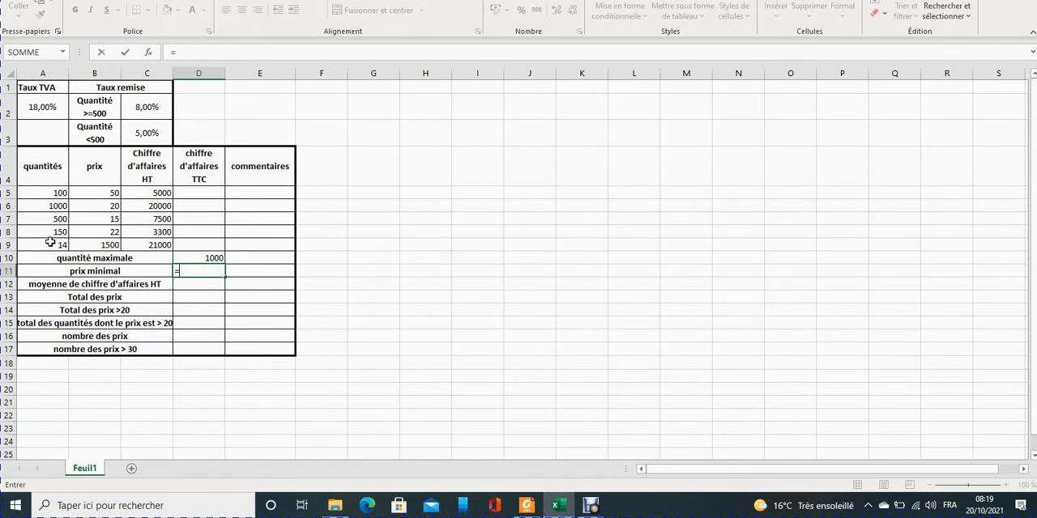
type("min(")
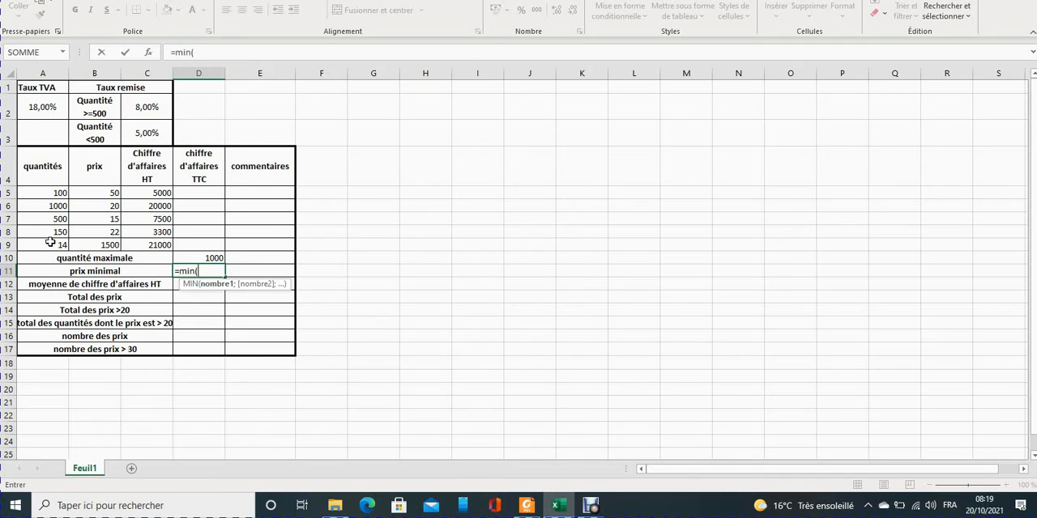
left_click_drag(99, 192, 95, 245)
type(")")
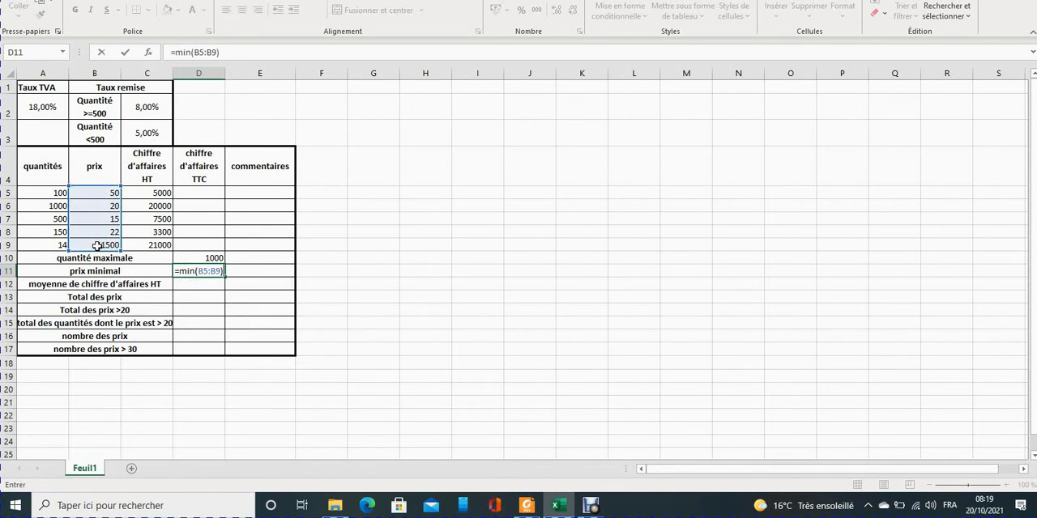
key("Return")
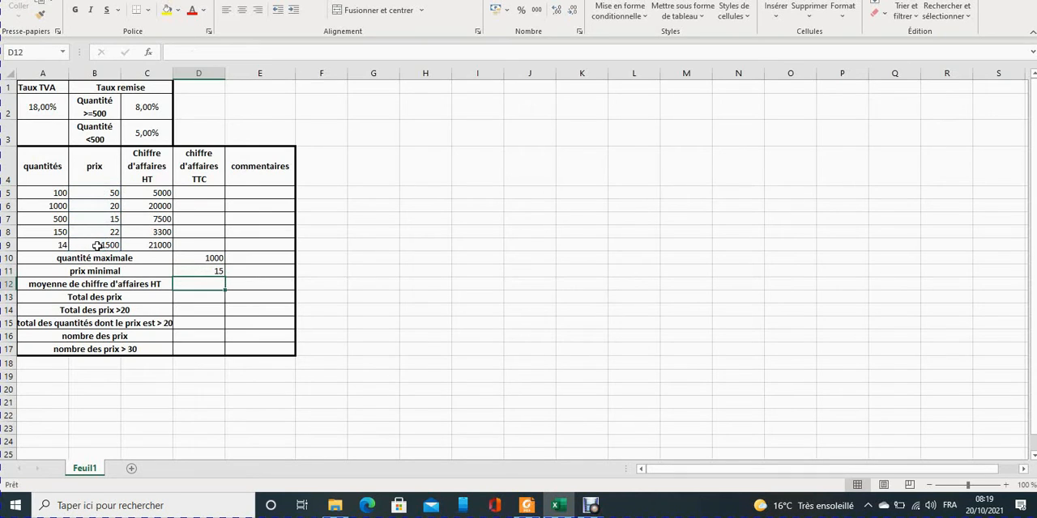
Calculate the "moyenne de chiffre d'affaires HT" in D12 with =moyenne(C5:C9).
type("=")
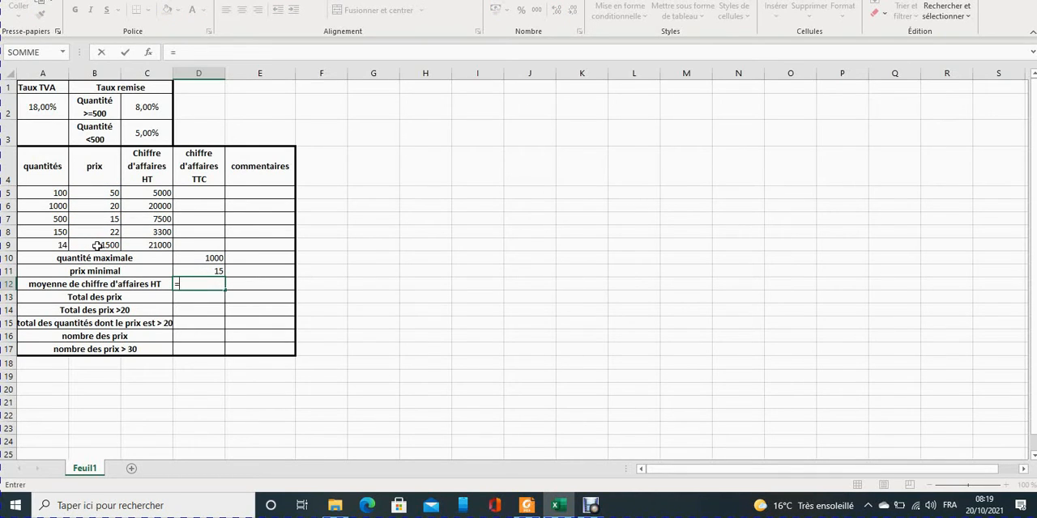
type("moyenne")
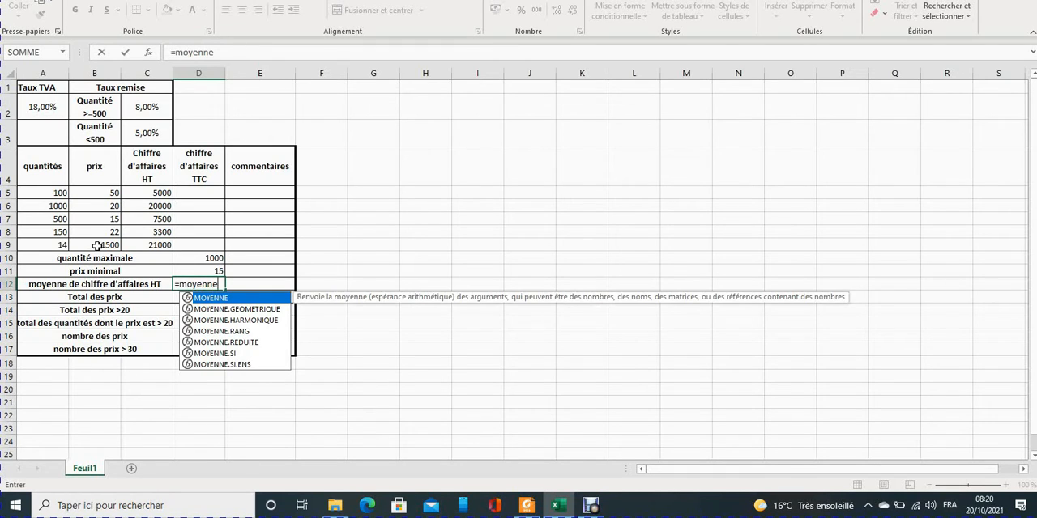
type("(")
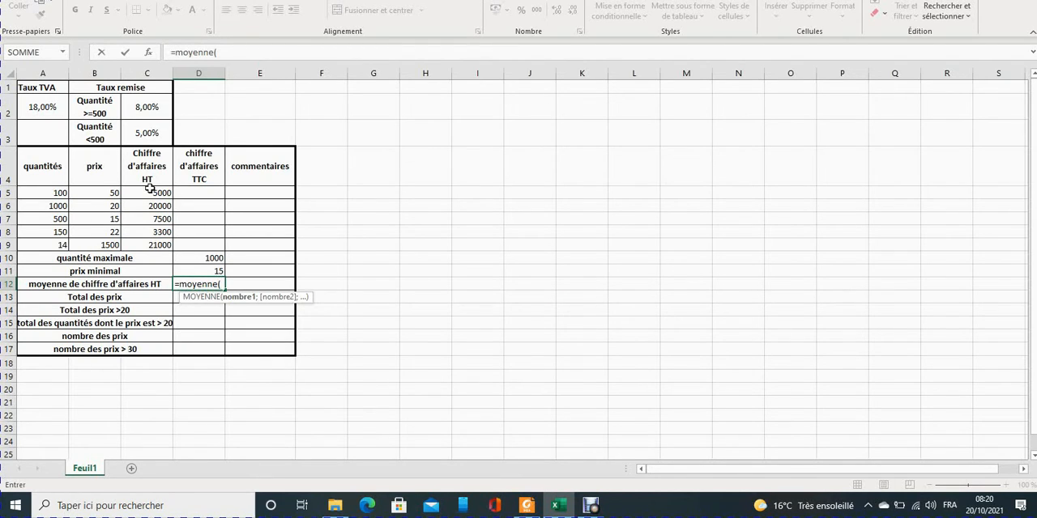
left_click_drag(150, 193, 143, 245)
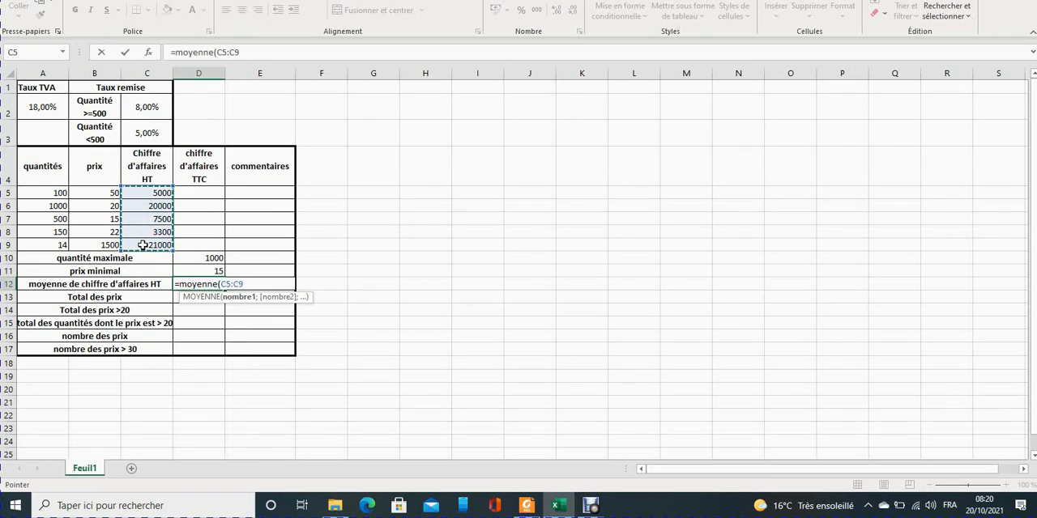
type(")")
key("Return")
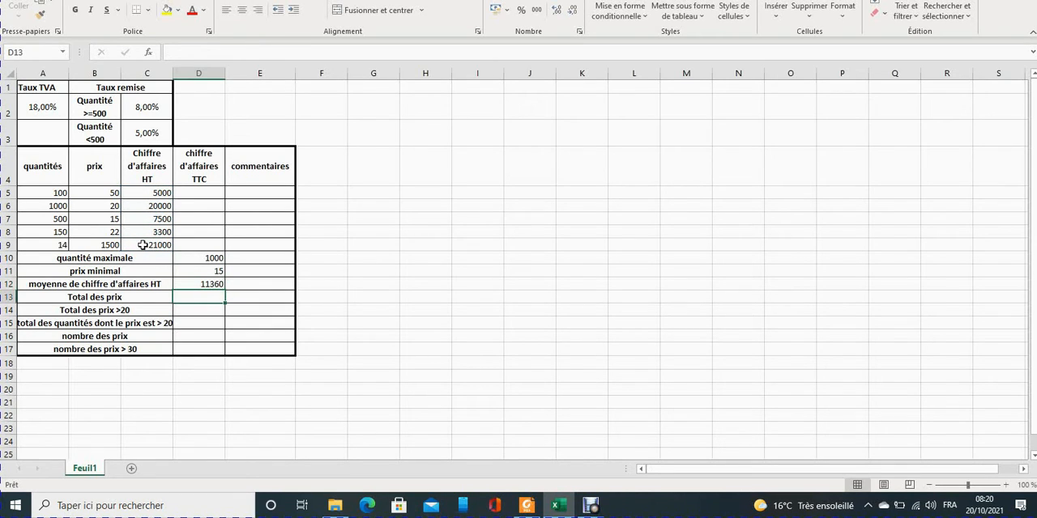
Calculate the "Total des prix" in D13 with =somme(B5:B9).
type("=so")
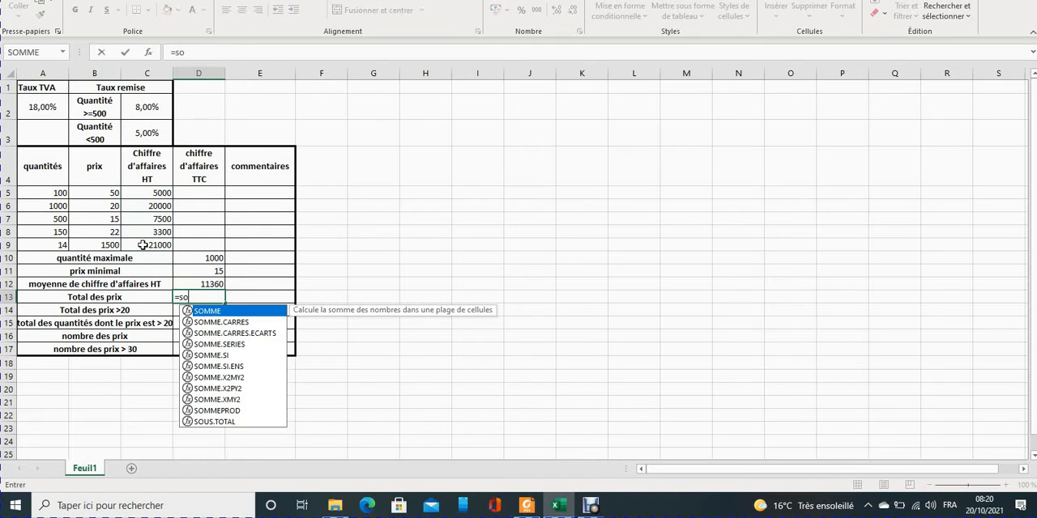
type("mme(")
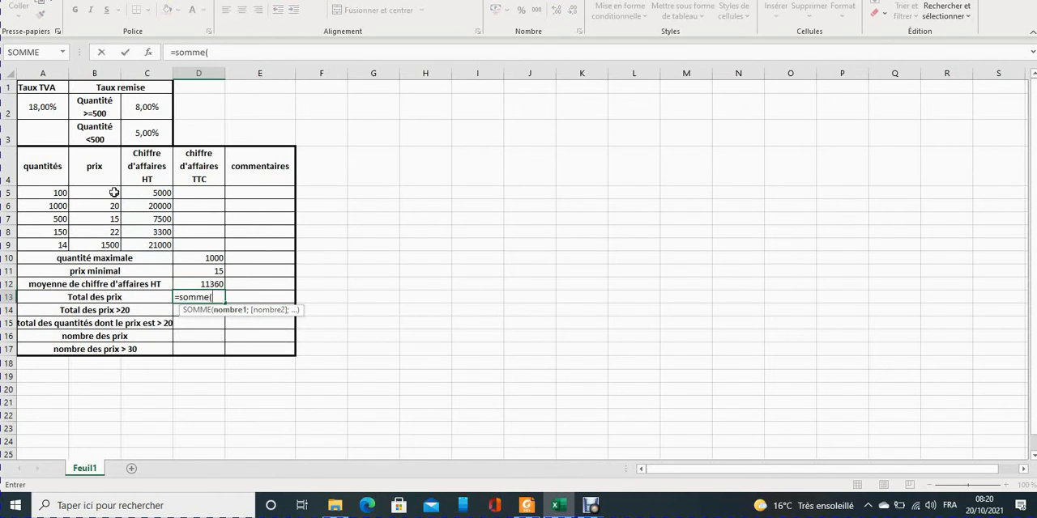
left_click_drag(92, 194, 87, 246)
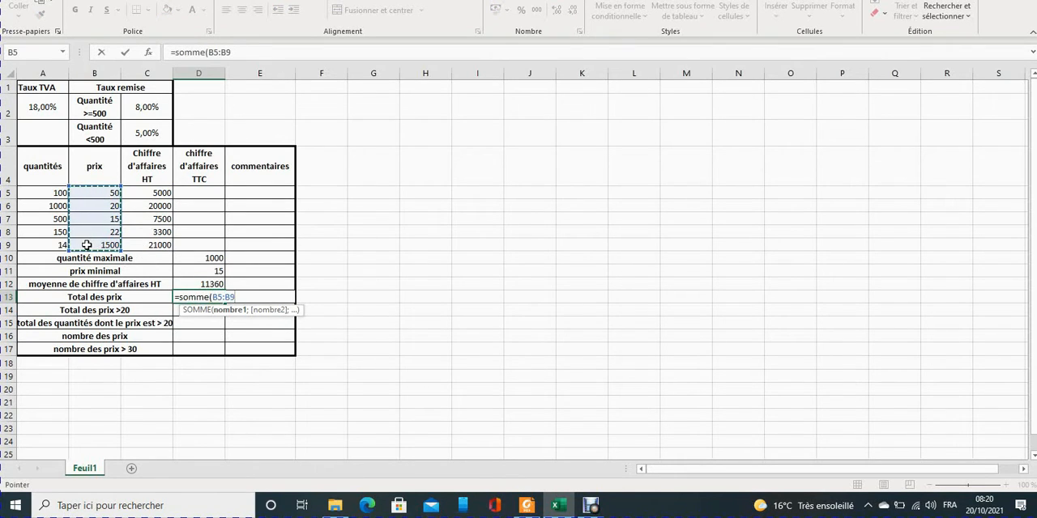
type(")")
key("Return")
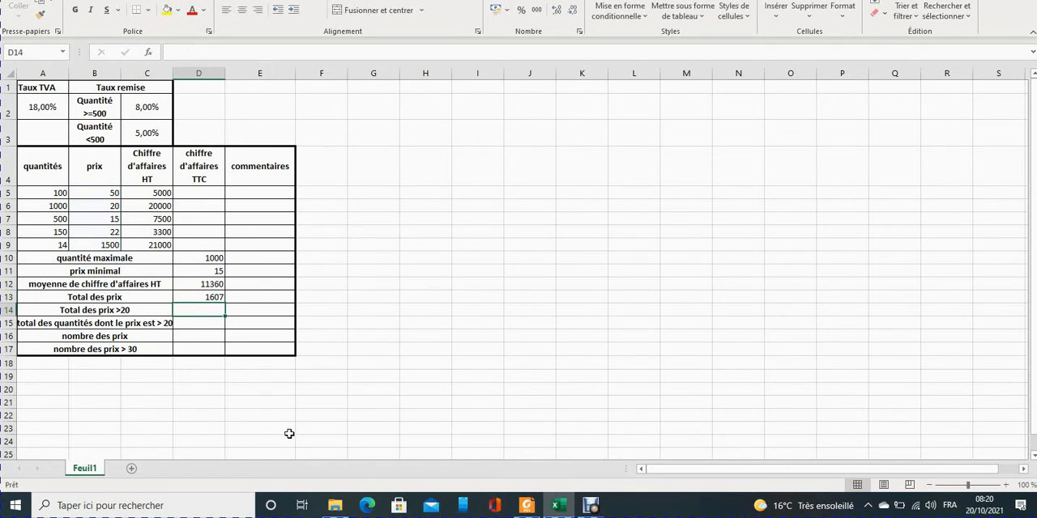
Examine the somme.si syntax (criteria range, criterion, sum range) in revision 2019.pdf and identify the criterion in the worksheet's "Total des prix >20" label.
key("alt+Tab")
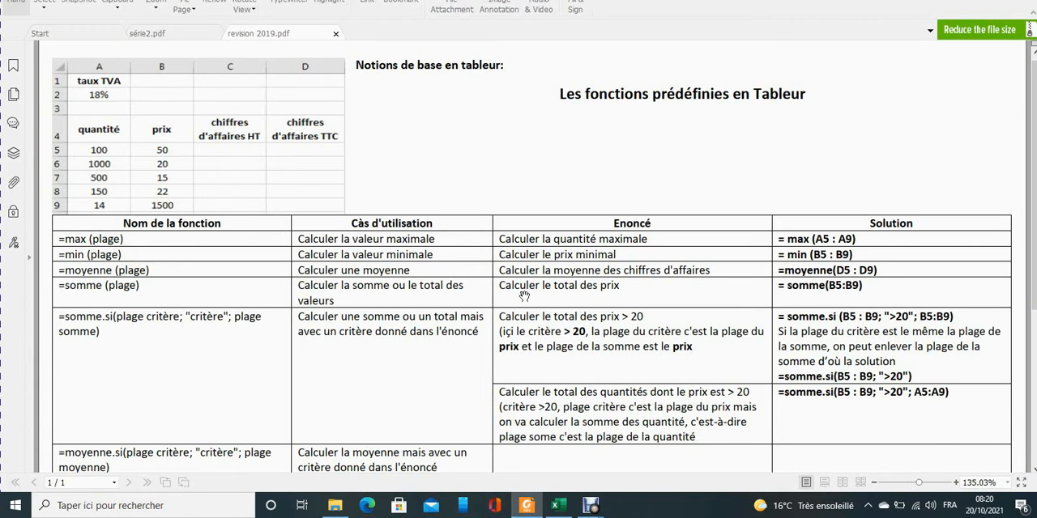
scroll(595, 256, "down", 2)
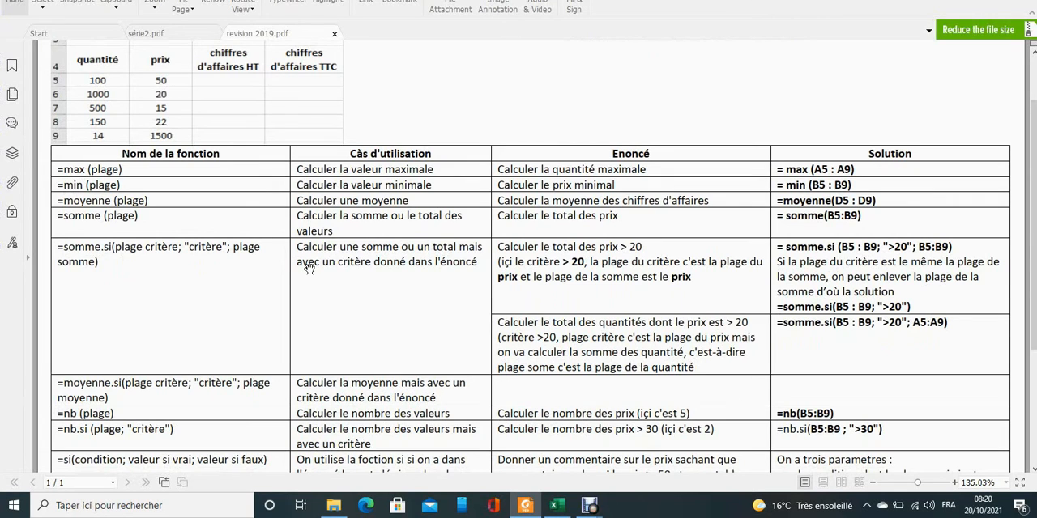
left_click(557, 505)
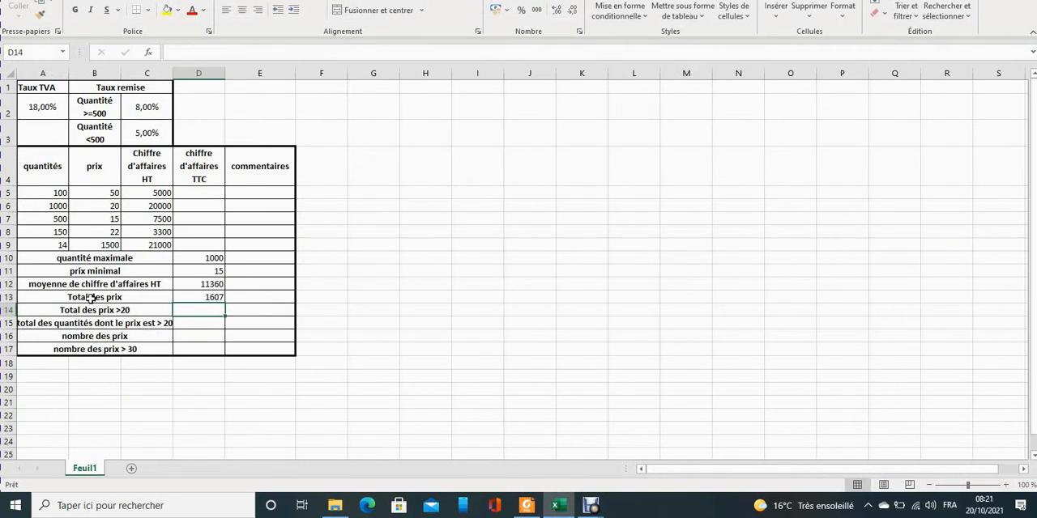
double_click(116, 309)
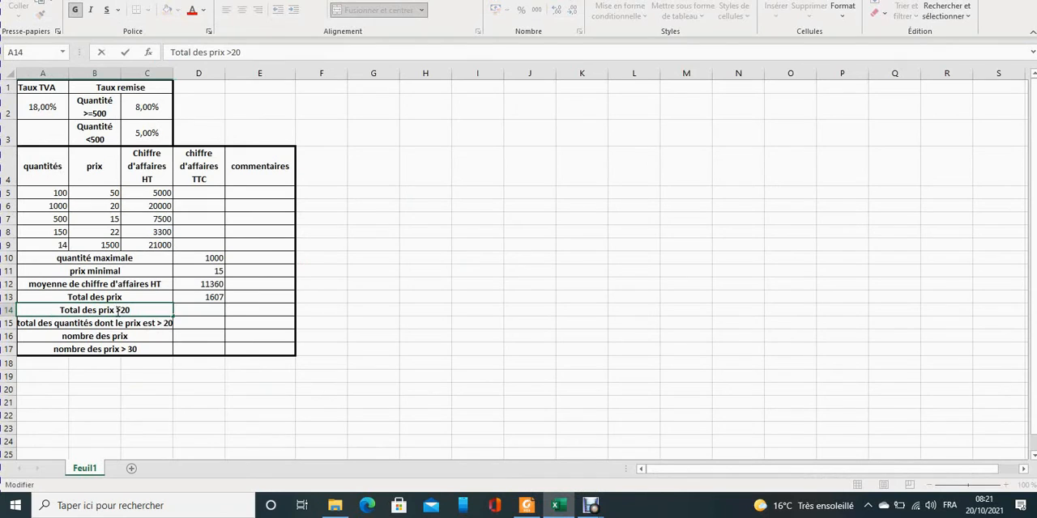
left_click_drag(115, 309, 132, 310)
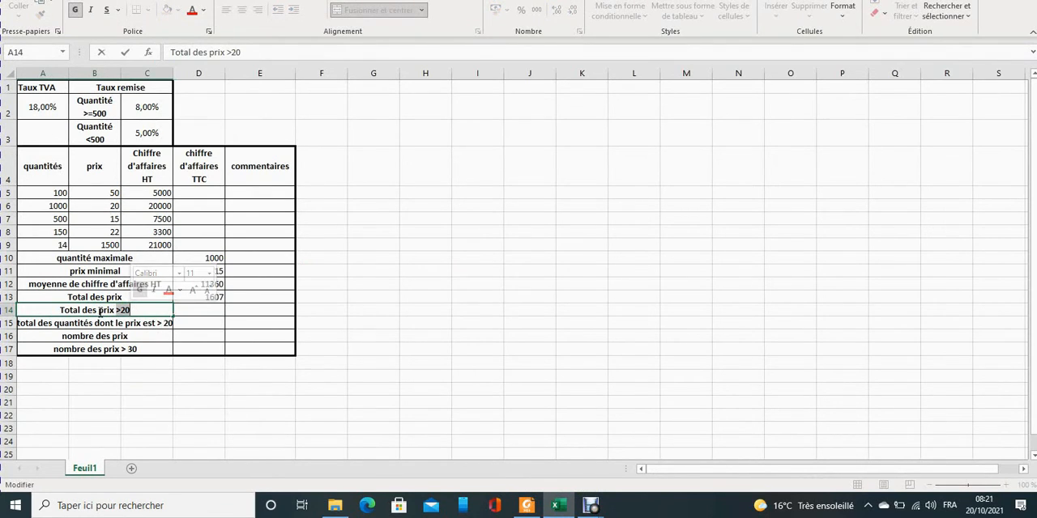
left_click(131, 311)
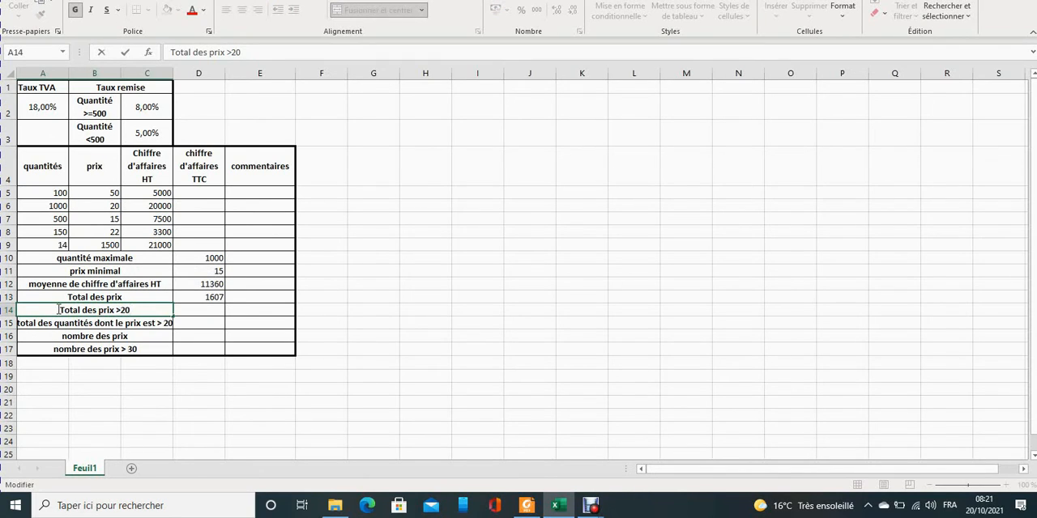
left_click_drag(62, 310, 123, 311)
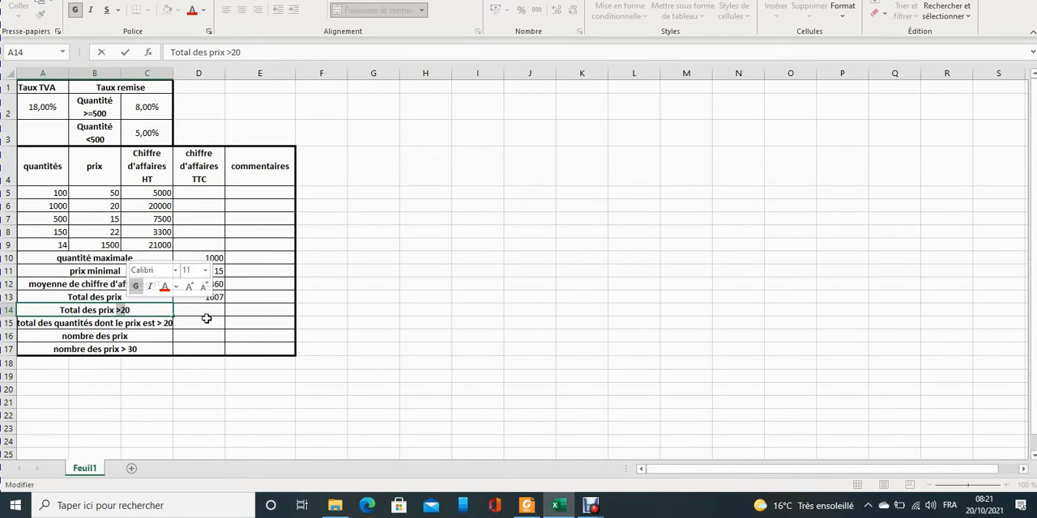
left_click(526, 505)
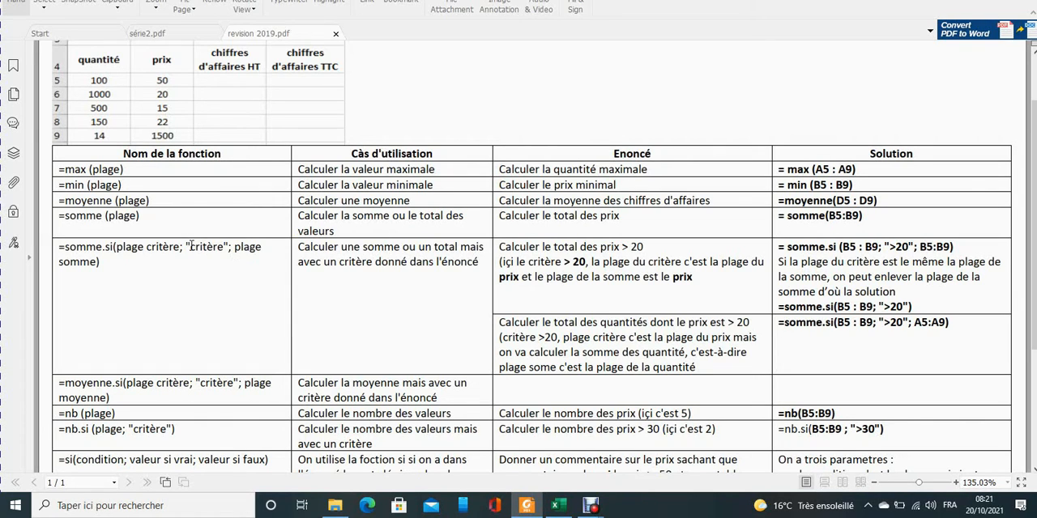
left_click_drag(191, 247, 225, 246)
left_click_drag(118, 247, 170, 246)
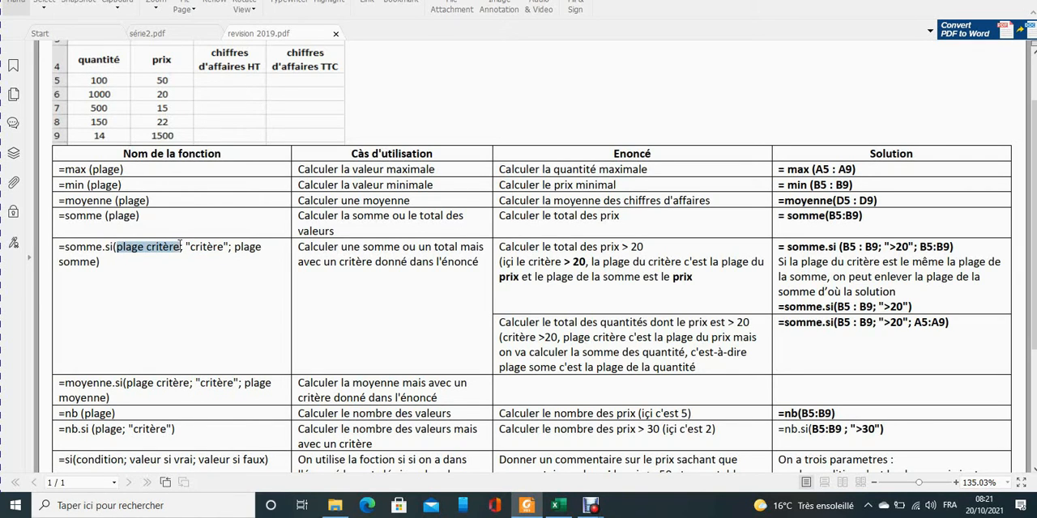
left_click_drag(234, 246, 97, 262)
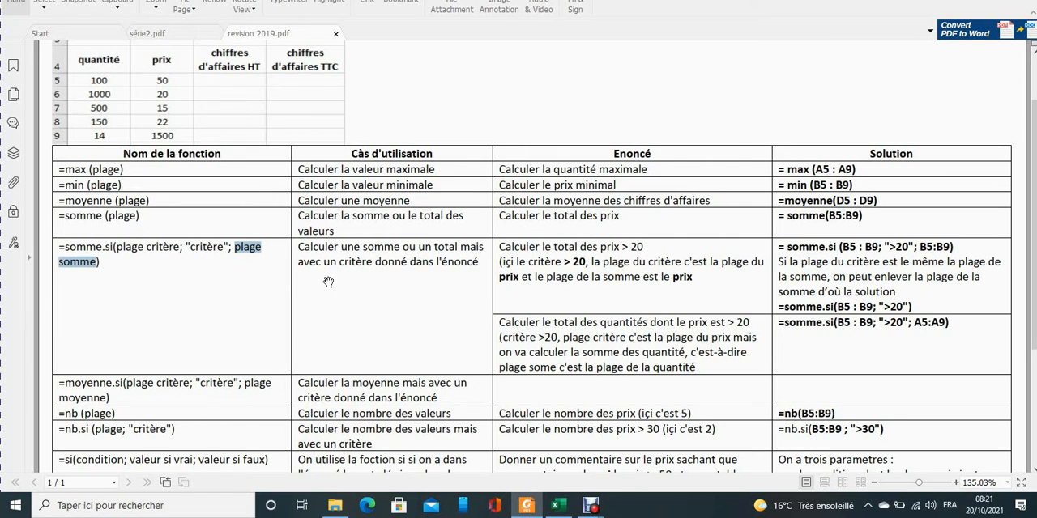
left_click(556, 508)
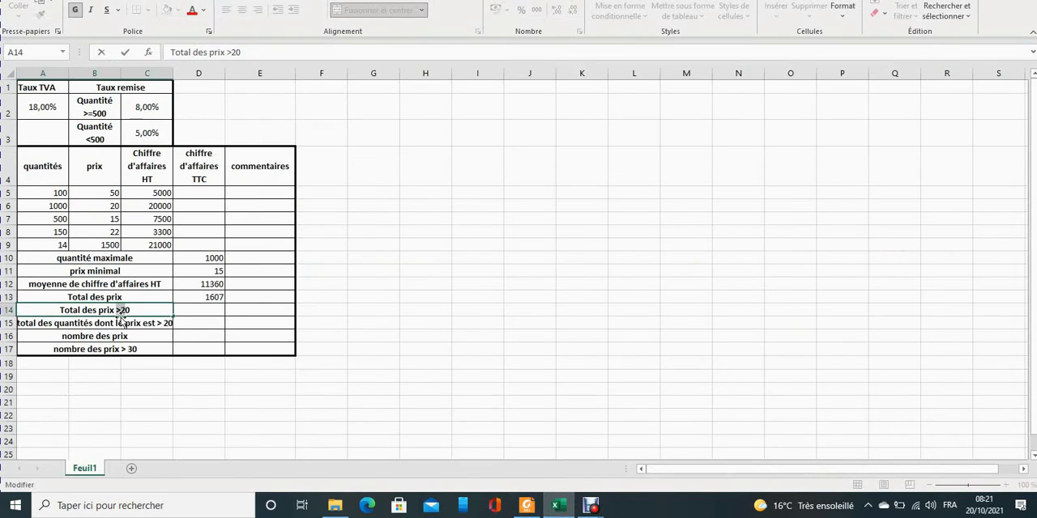
Start the "Total des prix >20" formula in D14 with somme.si, entering ">20" as the criterion and leaving the criteria range empty.
left_click(221, 310)
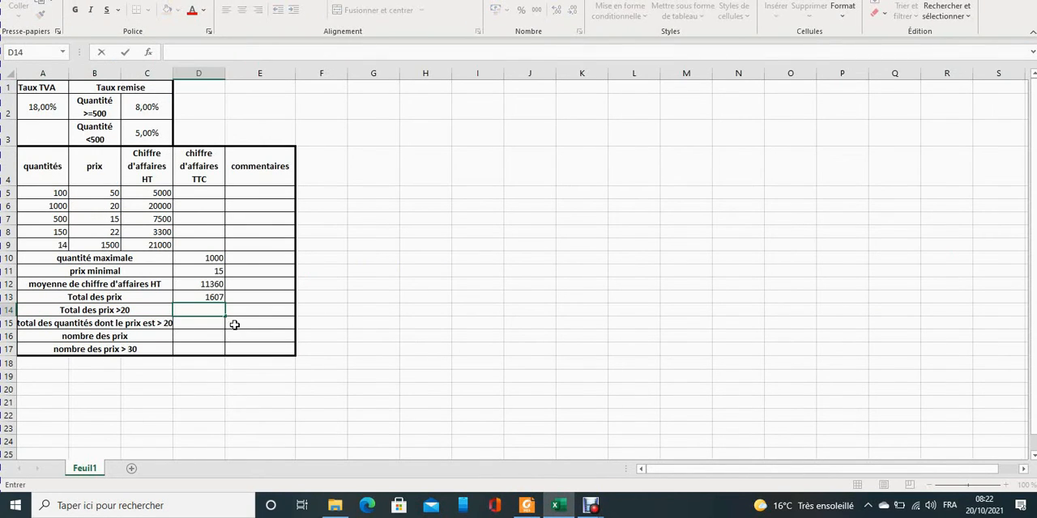
type("=som")
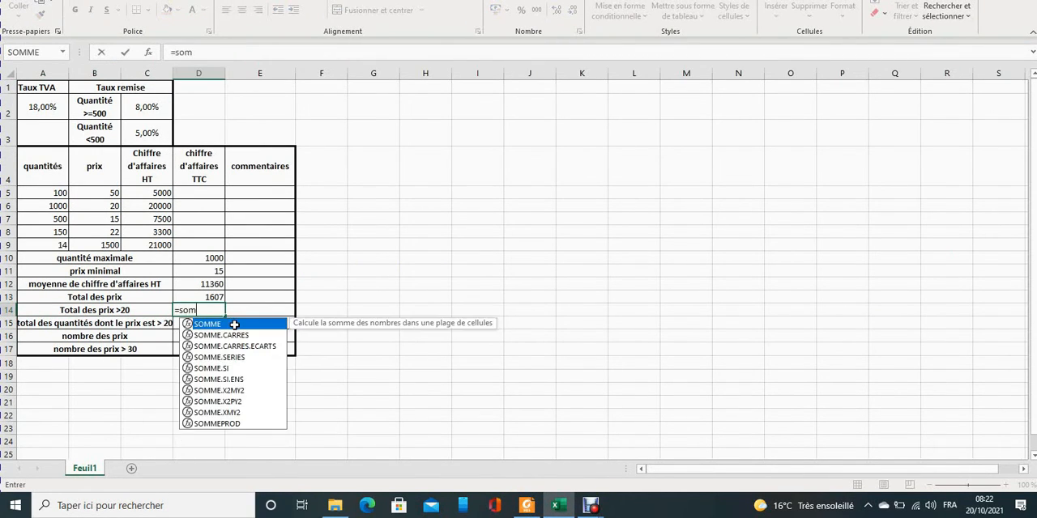
type("me.si(")
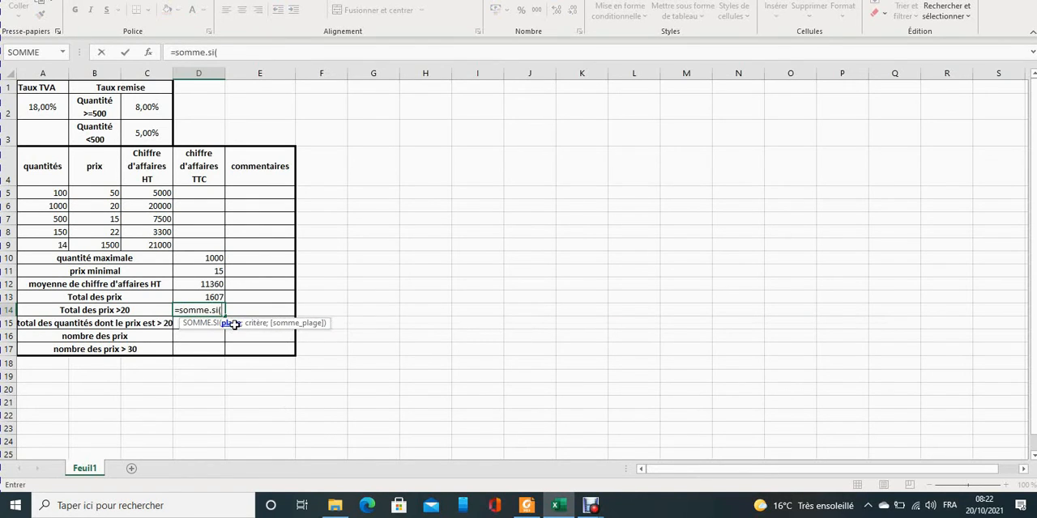
type(";")
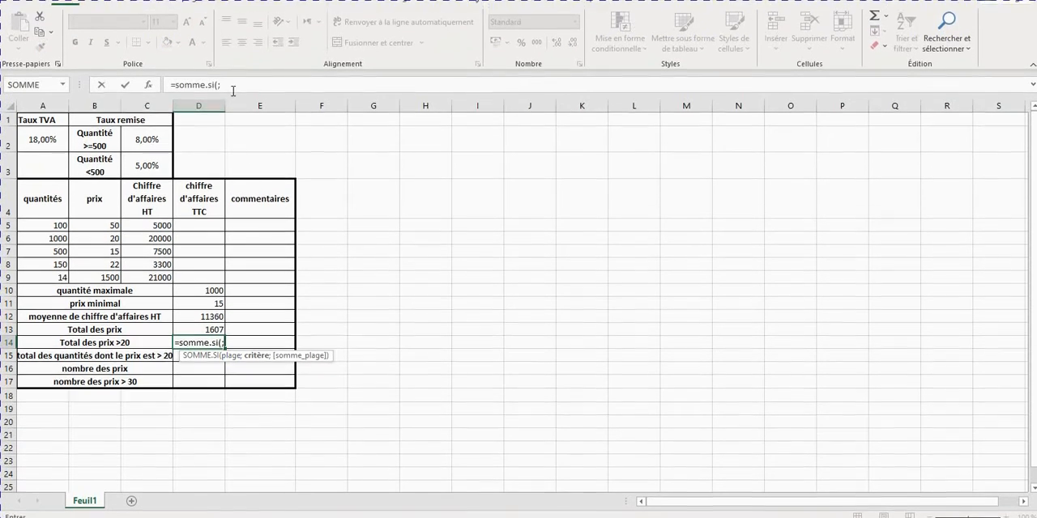
left_click(237, 52)
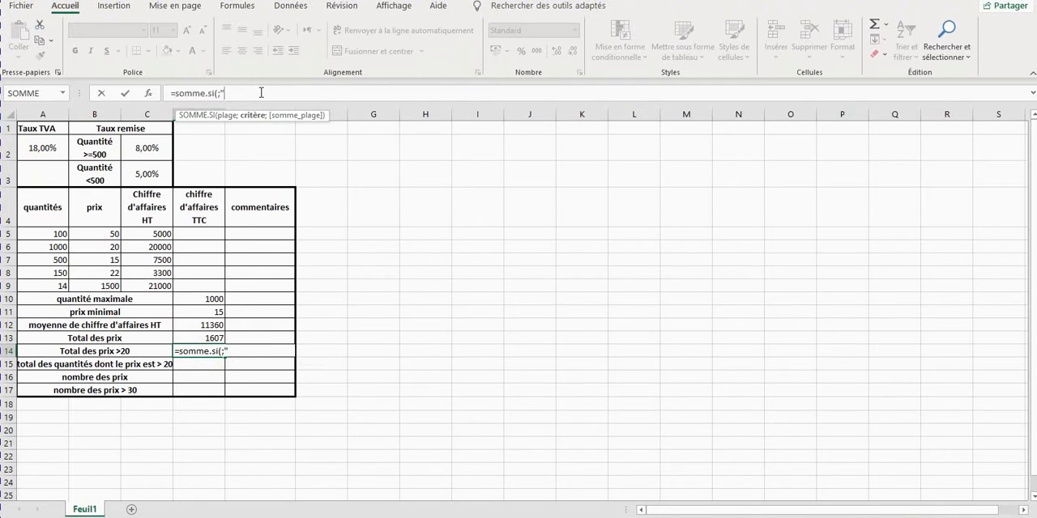
type("\">20\"")
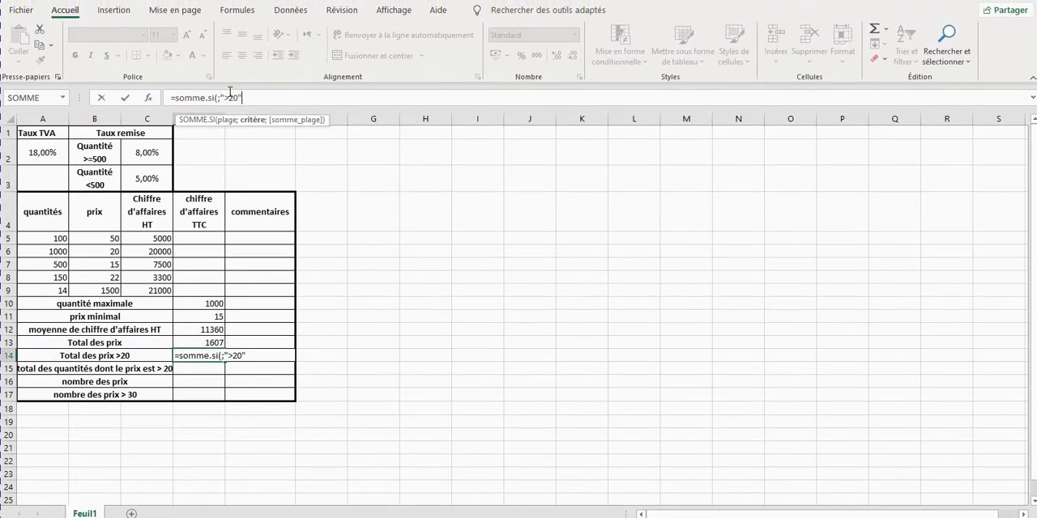
type(";")
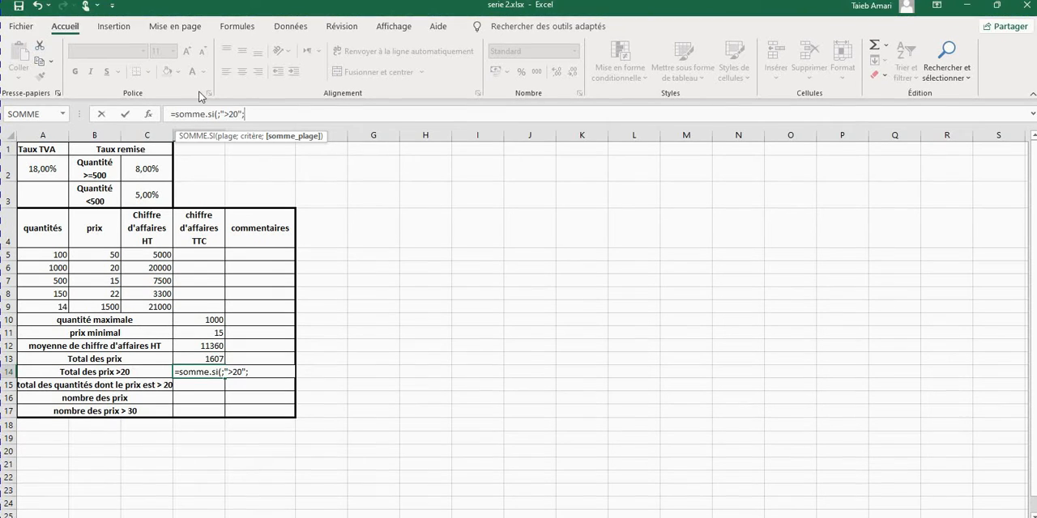
Complete the D14 somme.si formula with B5:B9 as both the criteria range and the sum range.
left_click(217, 117)
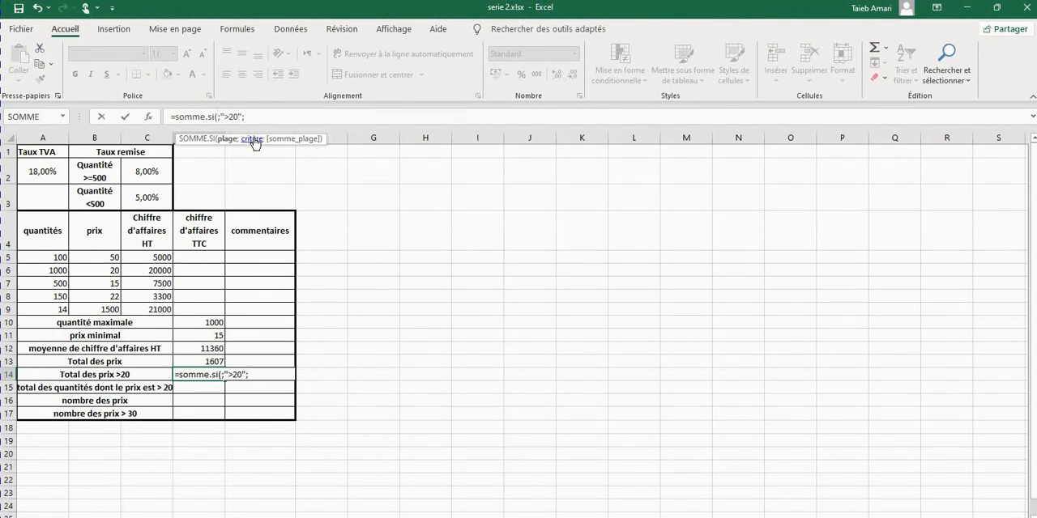
left_click_drag(89, 258, 89, 309)
left_click(293, 115)
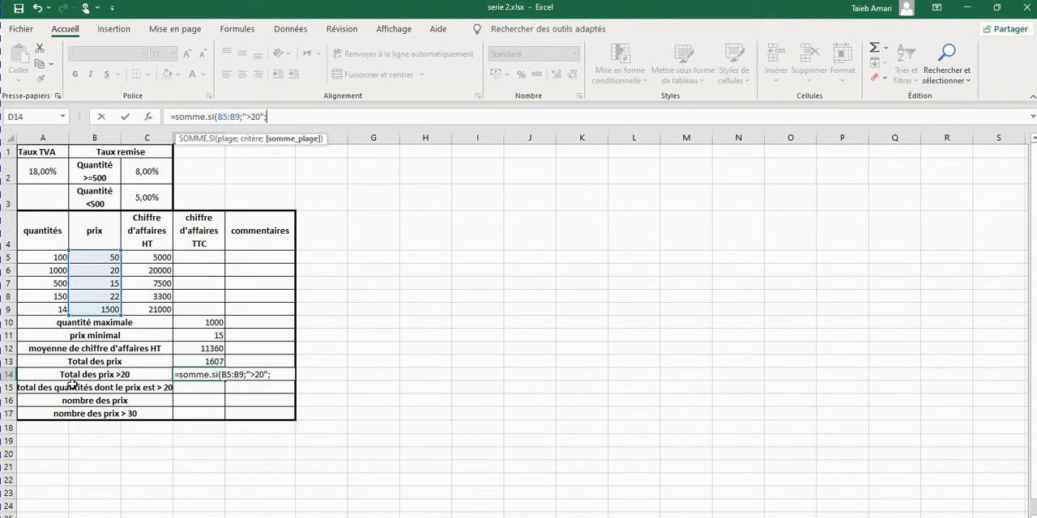
type(";")
left_click(103, 257)
left_click_drag(104, 257, 96, 310)
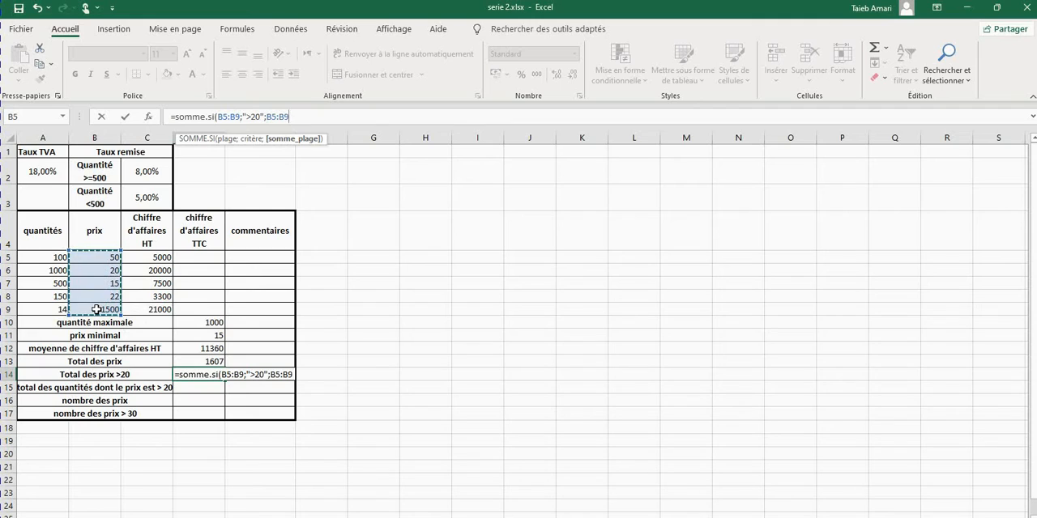
type(")")
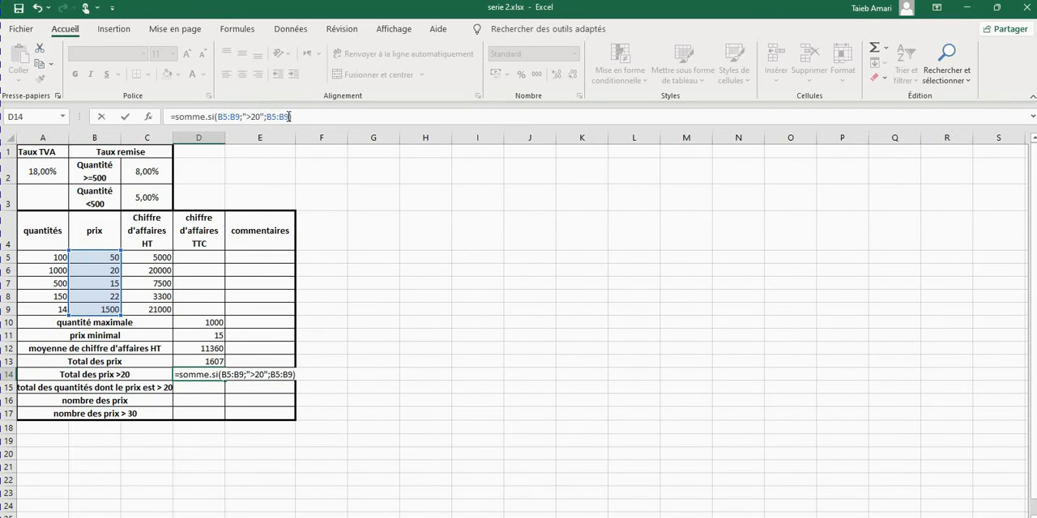
key("Return")
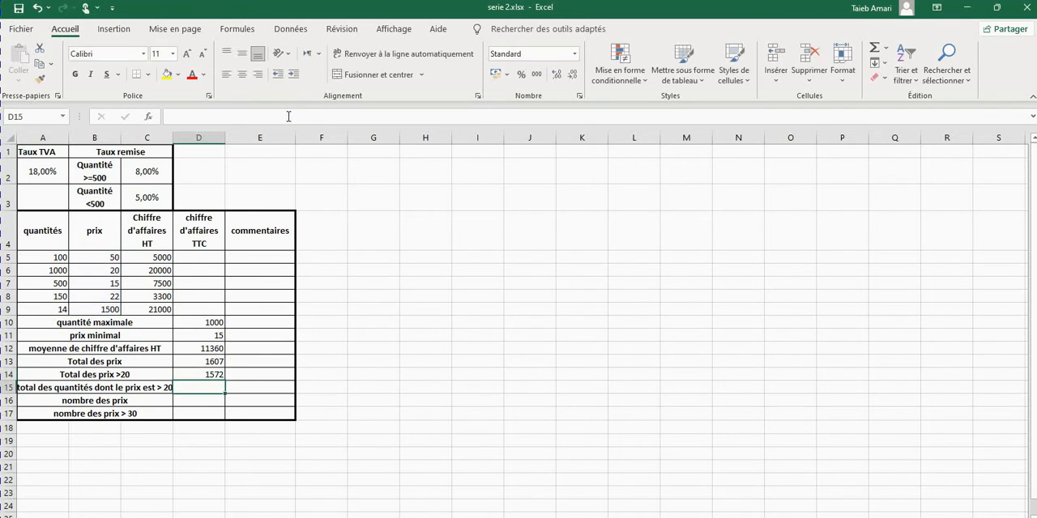
Shorten the D14 formula to =SOMME.SI(B5:B9;">20") by removing the sum range.
left_click(204, 373)
double_click(204, 374)
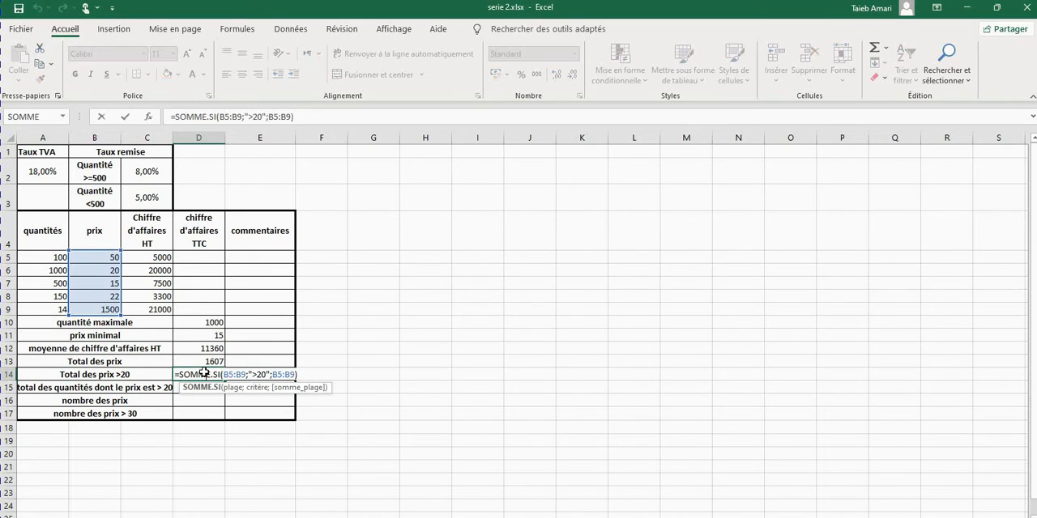
left_click(292, 117)
key("BackSpace")
key("BackSpace")
key("BackSpace")
key("BackSpace")
key("BackSpace")
key("BackSpace")
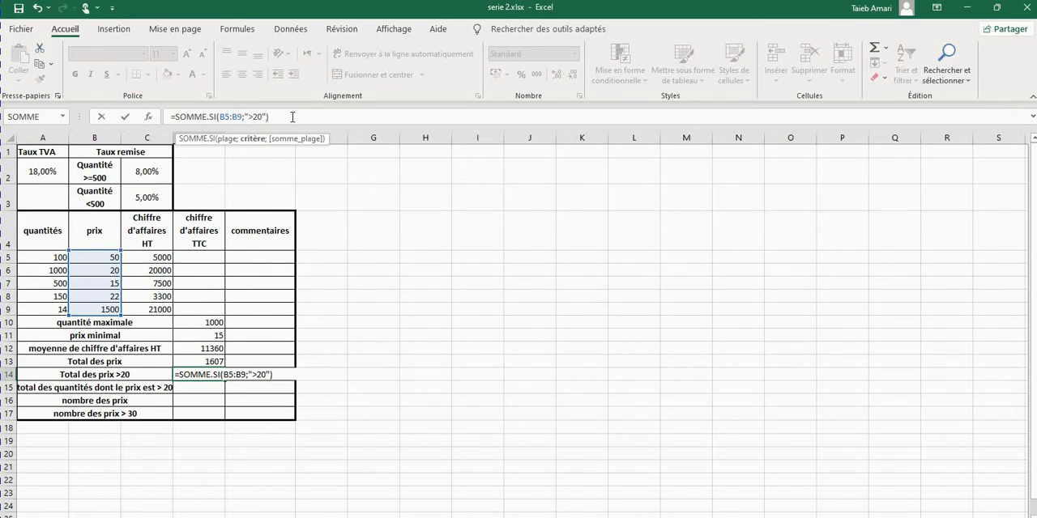
key("Return")
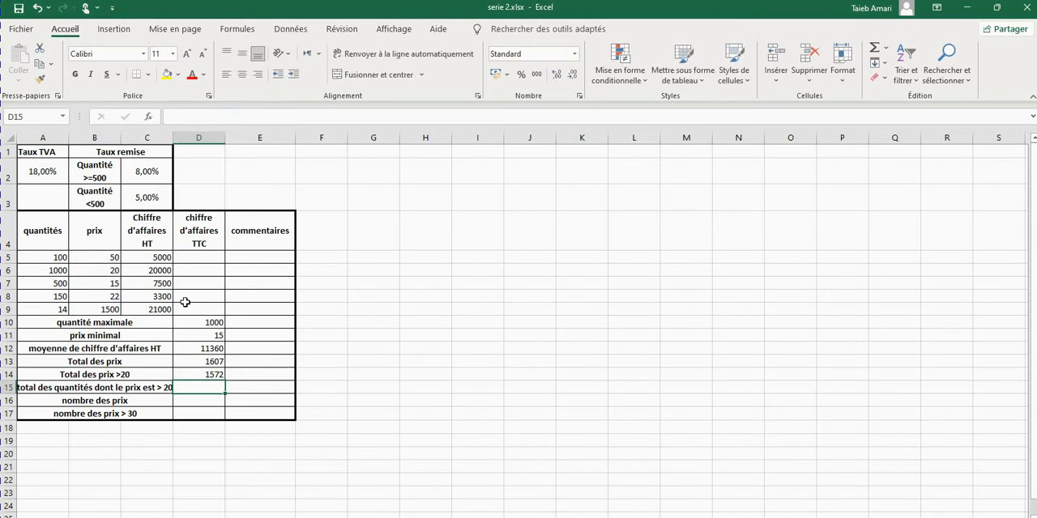
left_click(201, 372)
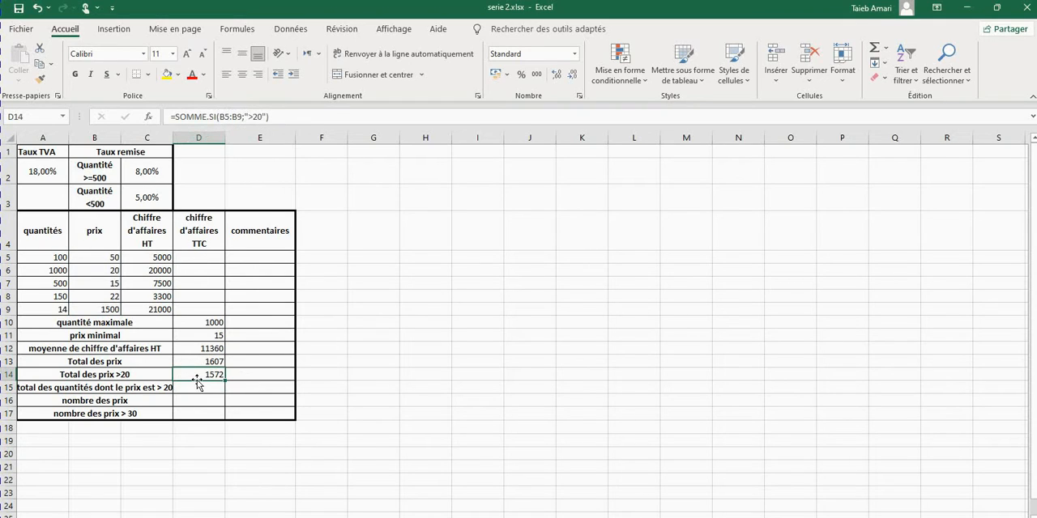
Start the "total des quantités dont le prix est > 20" formula in D15 with somme.si and the criterion ">20".
left_click(194, 387)
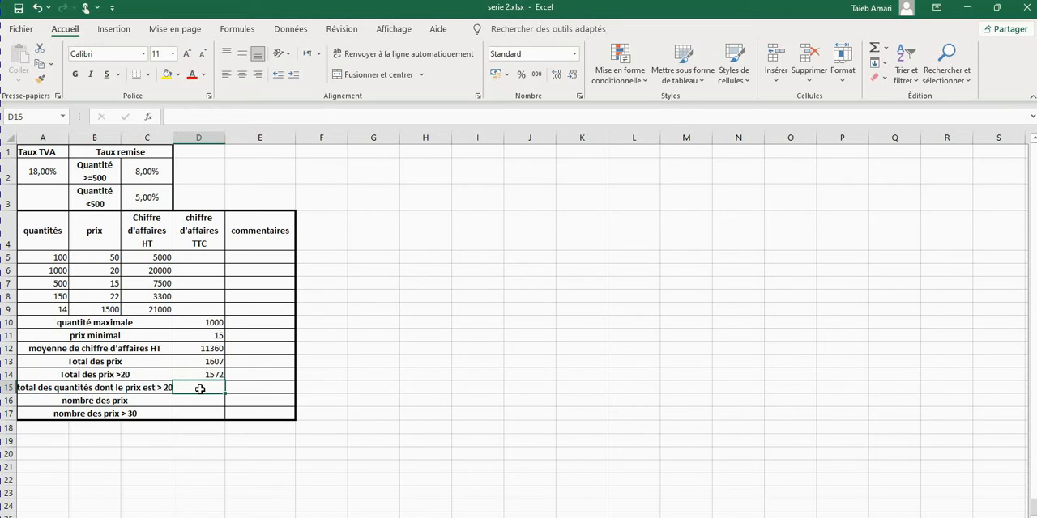
type("=somme")
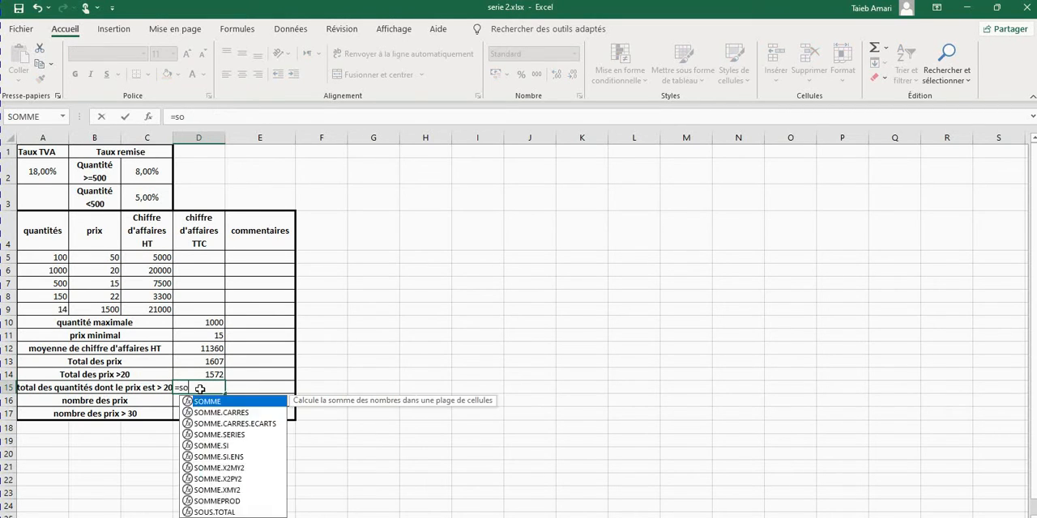
type(".si(")
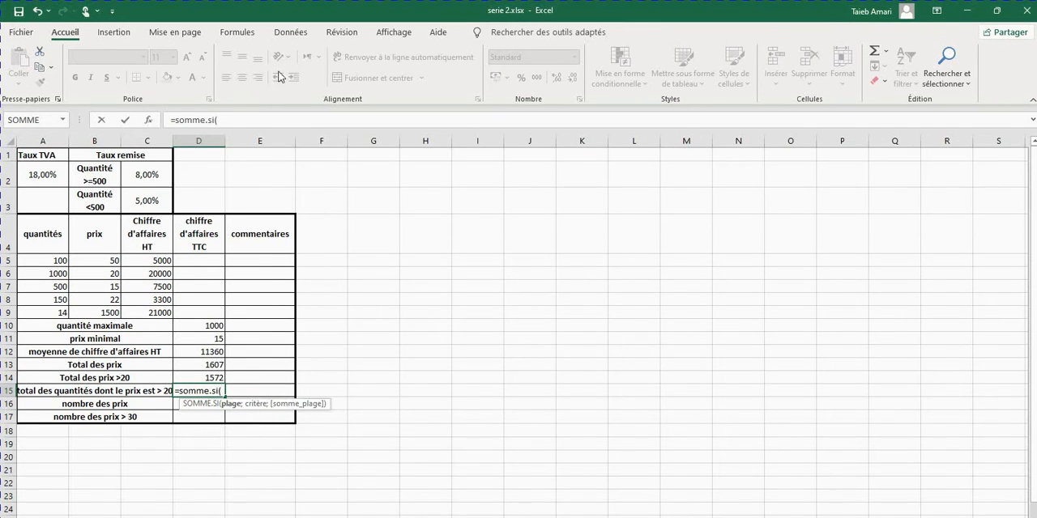
left_click(222, 116)
type(";")
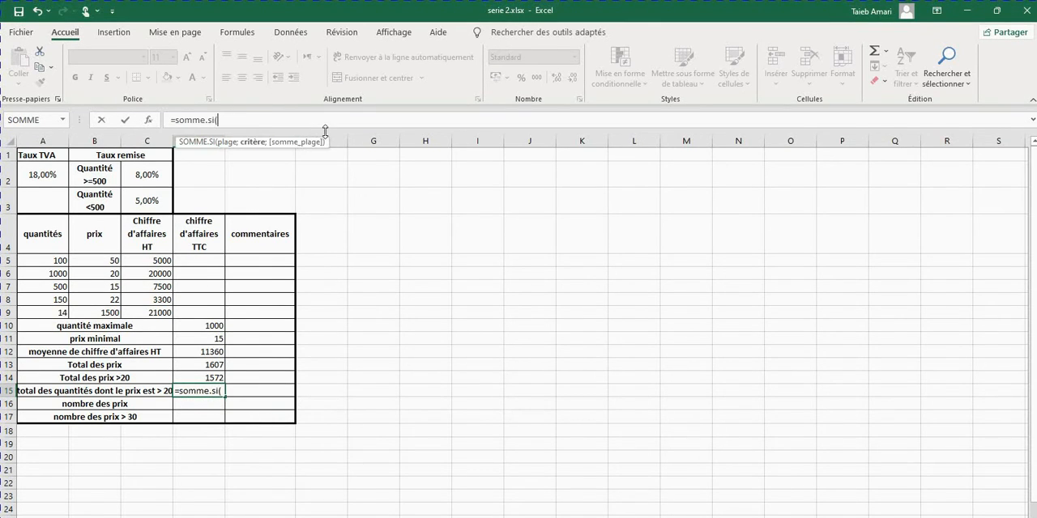
type("\"")
key("BackSpace")
type("é")
key("BackSpace")
type("\">20")
Complete the D15 formula with B5:B9 as the criteria range and A5:A9 as the sum range.
left_click(218, 119)
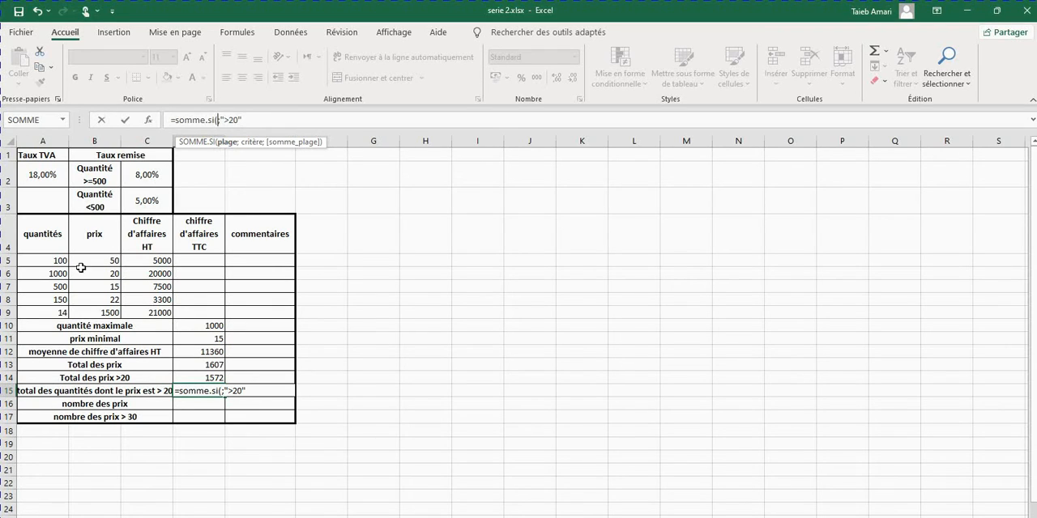
left_click_drag(84, 262, 81, 312)
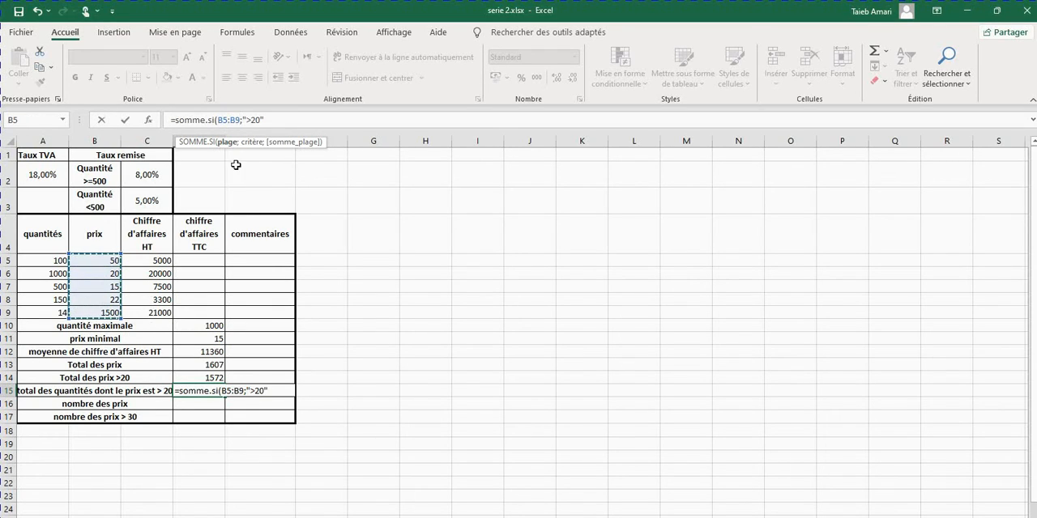
left_click(278, 119)
type(";")
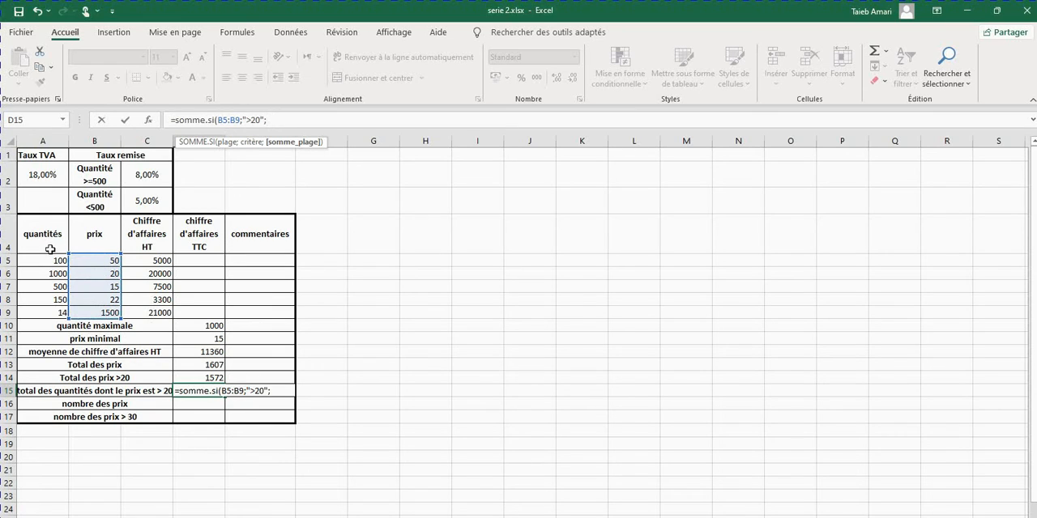
left_click_drag(47, 259, 35, 314)
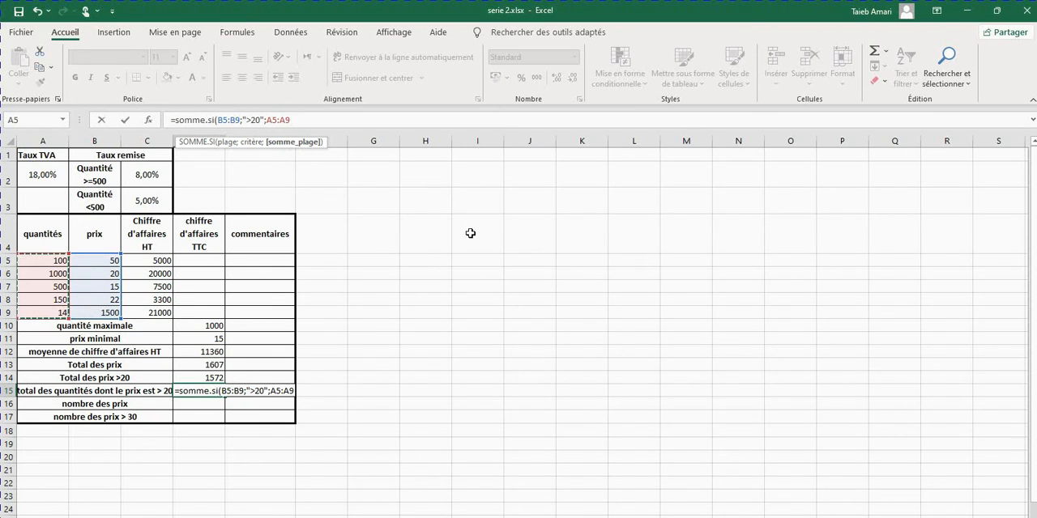
type(")")
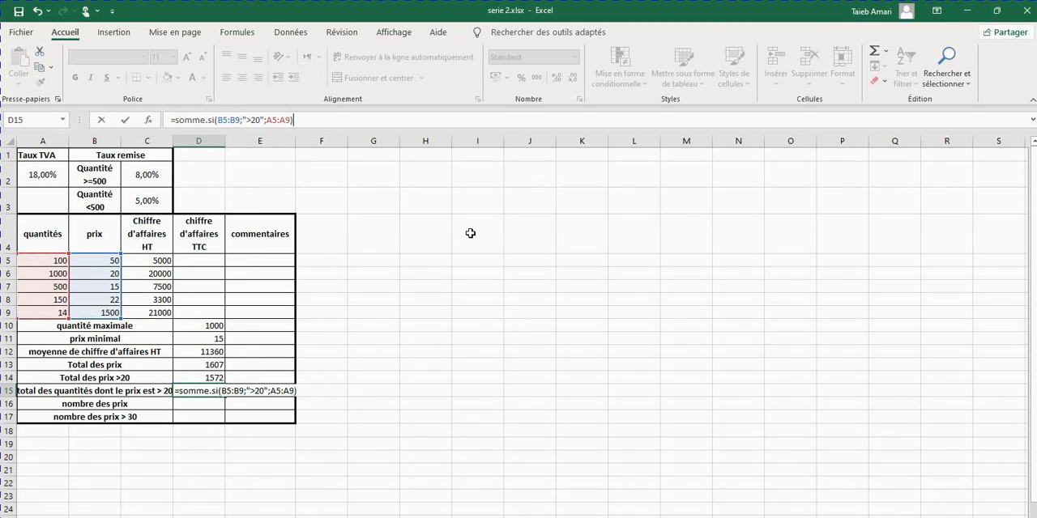
key("Return")
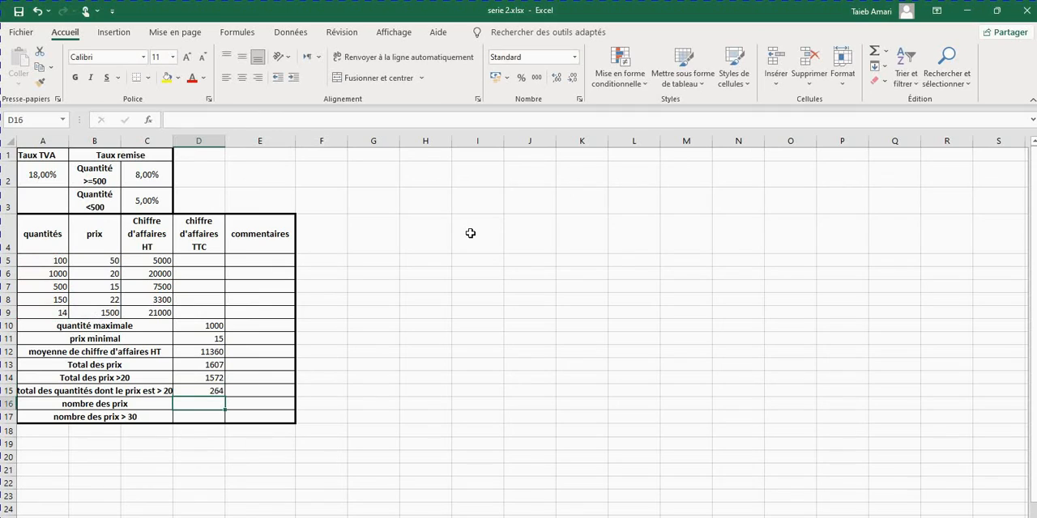
Calculate the "nombre des prix" in D16 with =nb(C5:C9).
type("=")
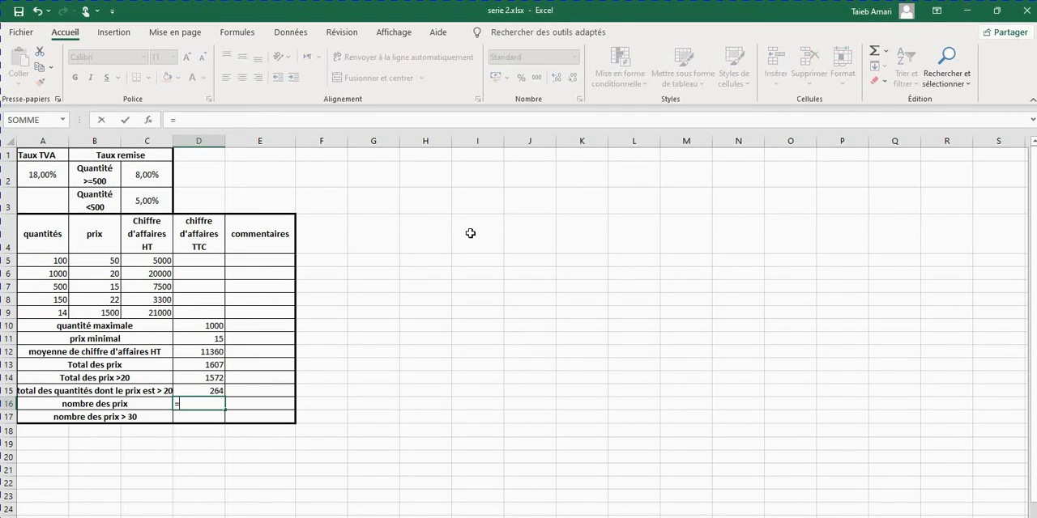
type("nb(")
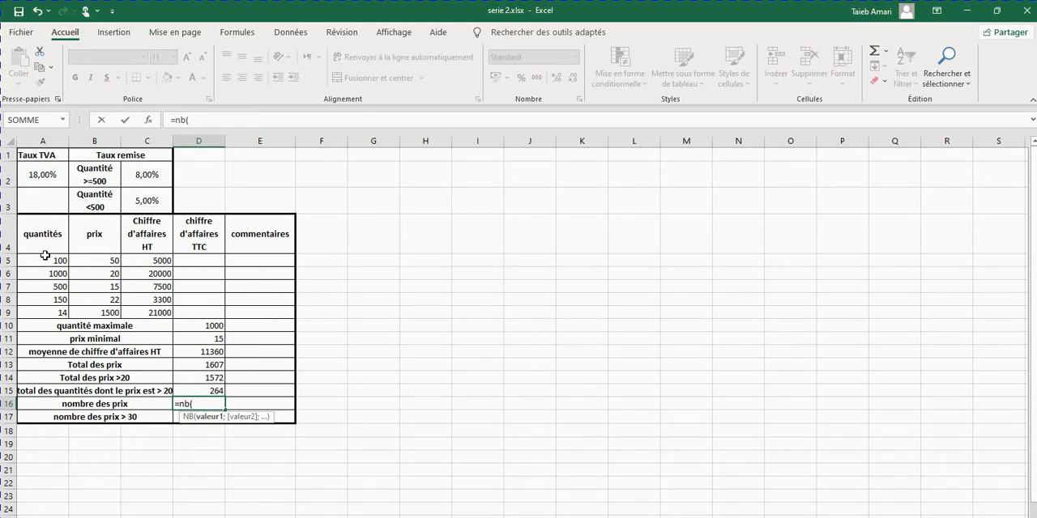
left_click(151, 261)
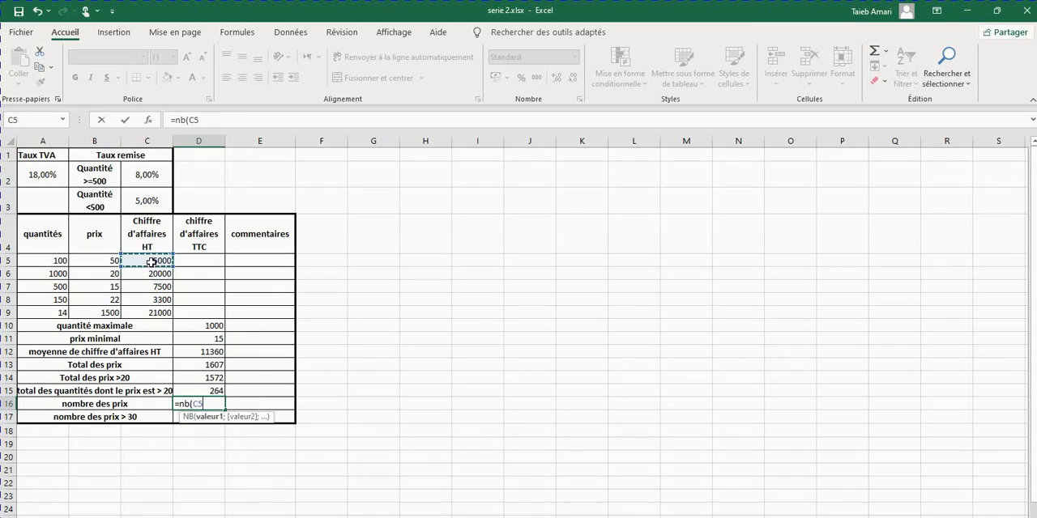
left_click_drag(151, 261, 147, 311)
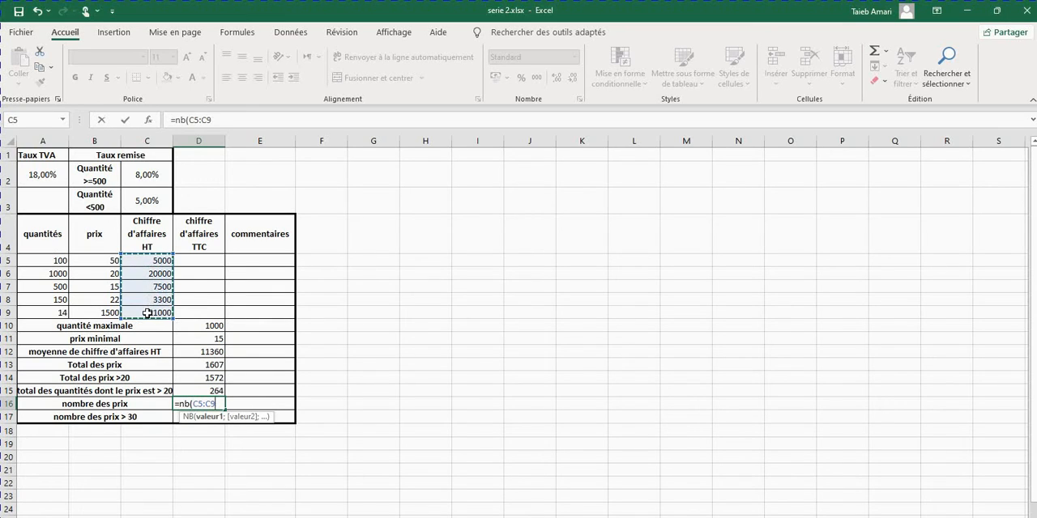
type(")")
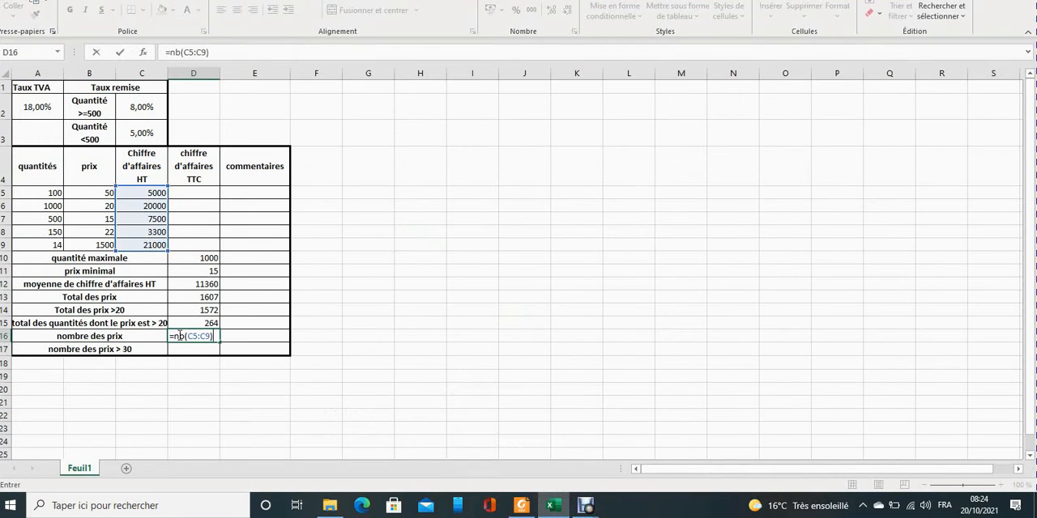
key("Return")
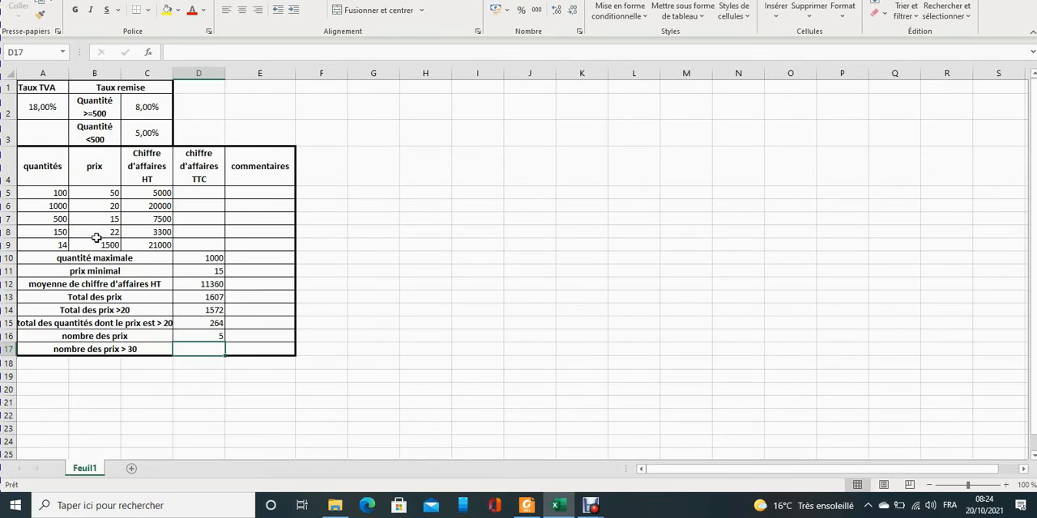
Start the "nombre des prix > 30" formula in D17 with =nb and consult the function table in the revision 2019 PDF.
type("=")
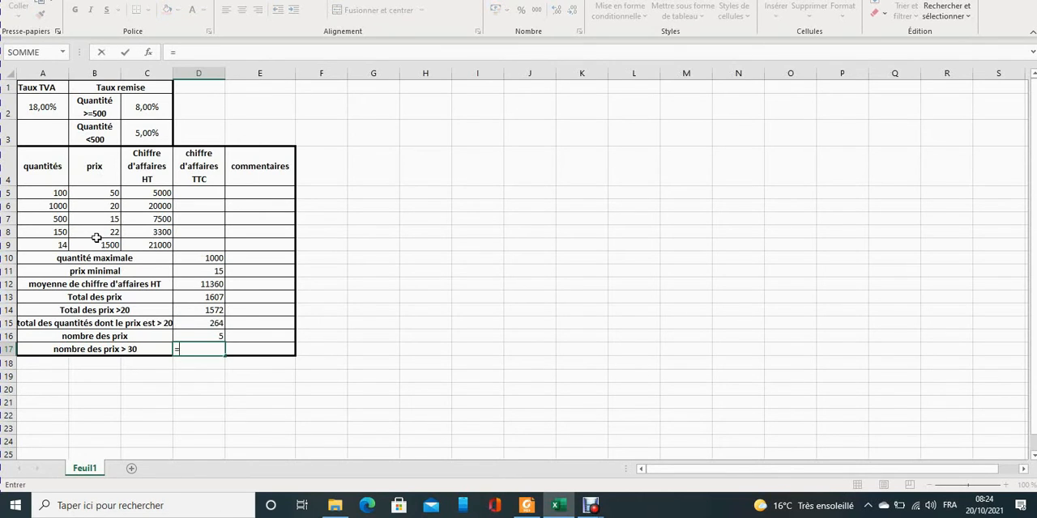
type("nb")
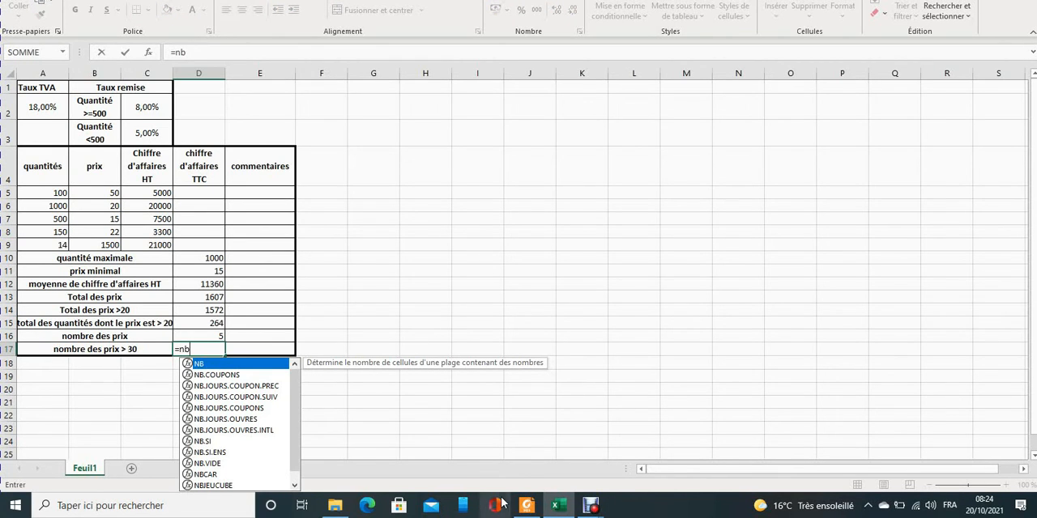
left_click(527, 506)
left_click(273, 95)
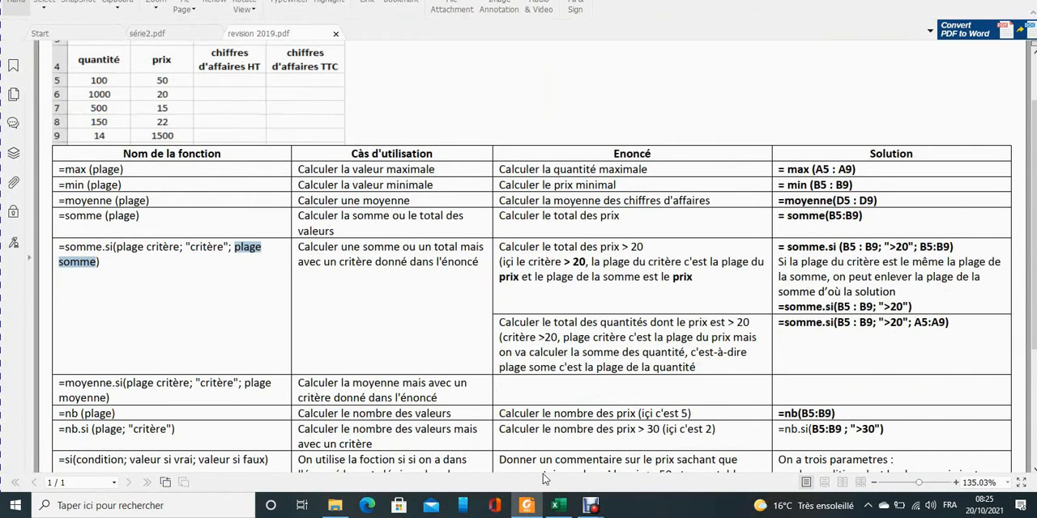
left_click(557, 505)
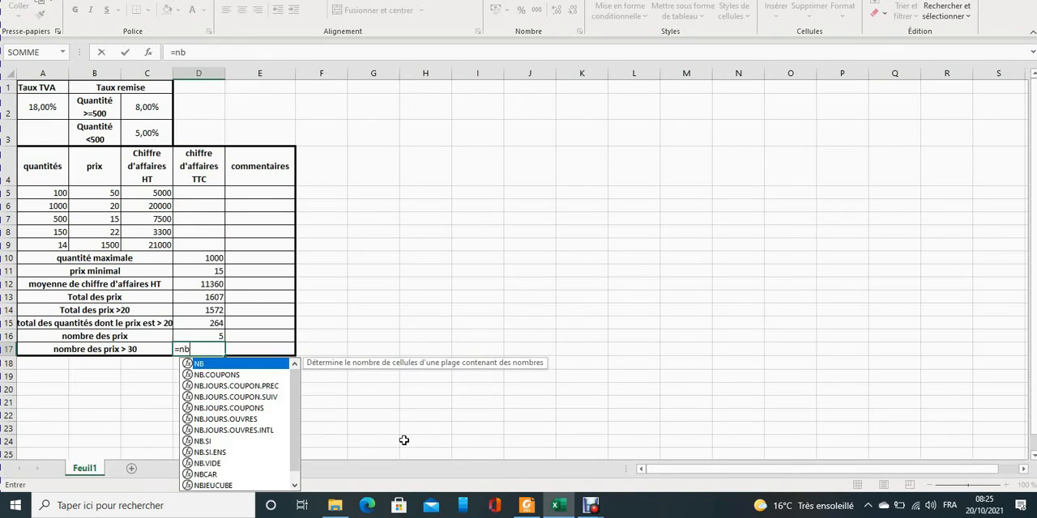
Complete the D17 formula as =nb(B5:B9;">20"), using the prices as the range.
type("(")
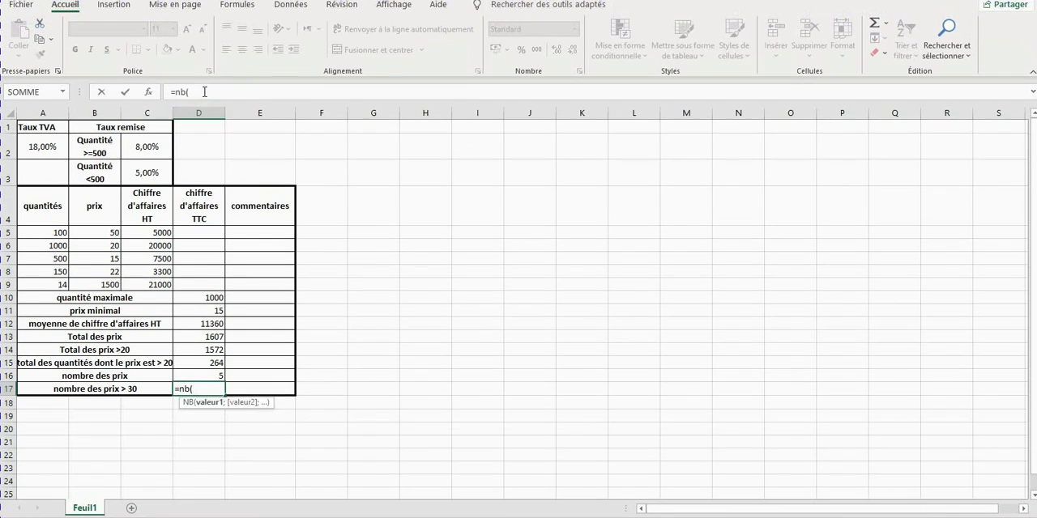
left_click(204, 52)
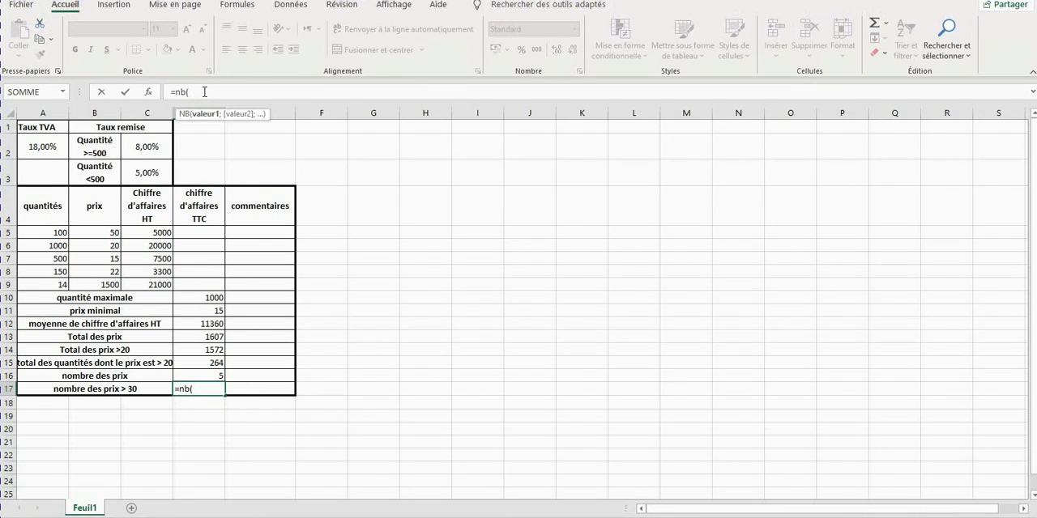
type(";")
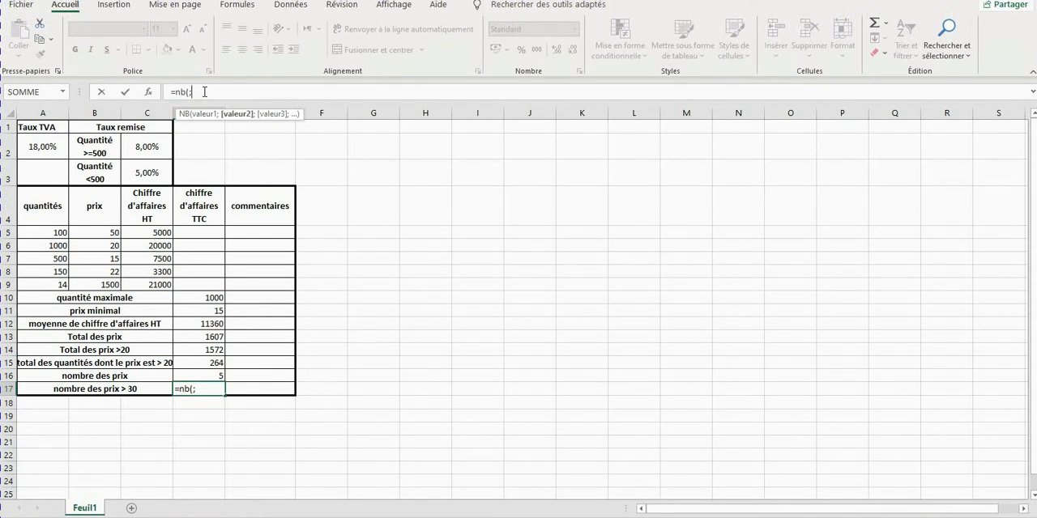
type("\">20\")")
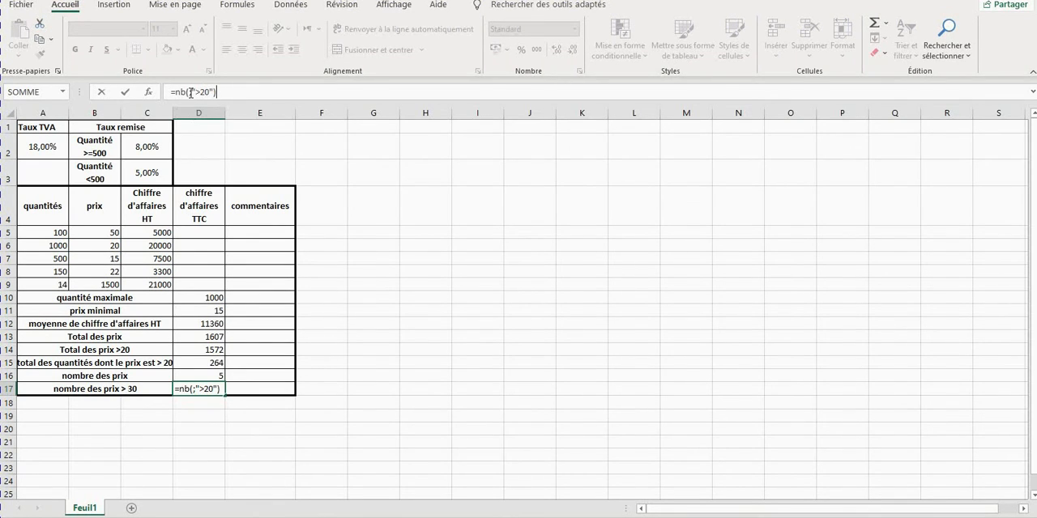
left_click(190, 92)
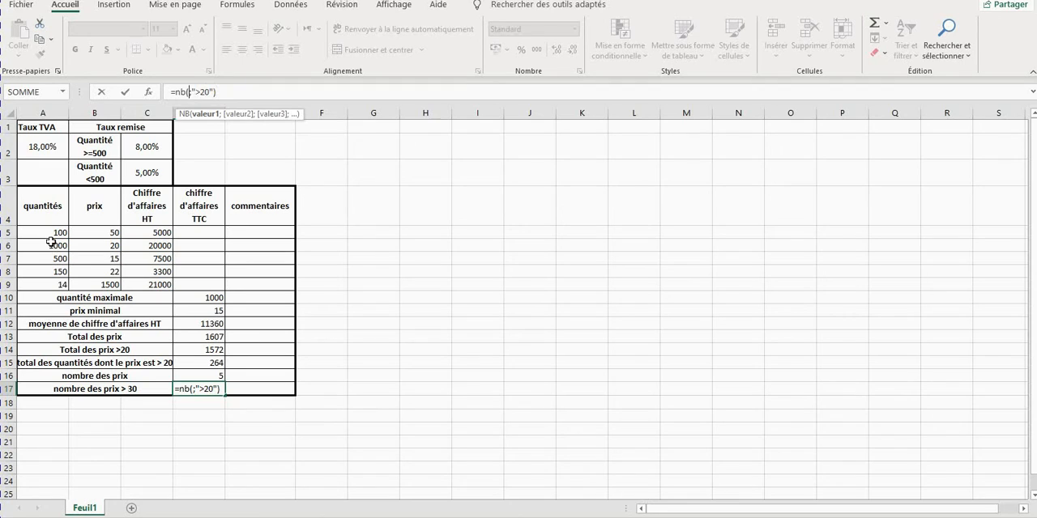
left_click_drag(88, 233, 90, 283)
key("Return")
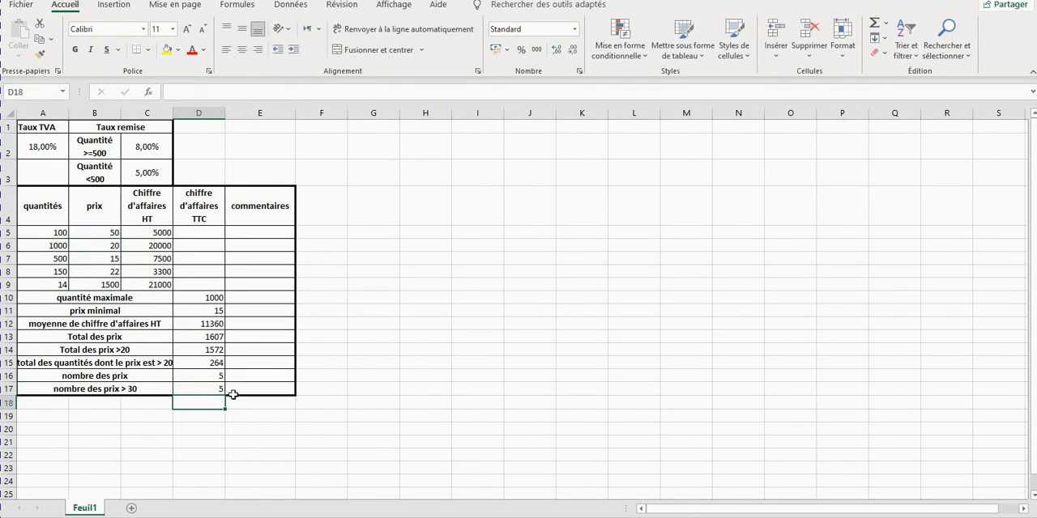
Set the criterion in the D17 formula to ">30".
left_click(208, 388)
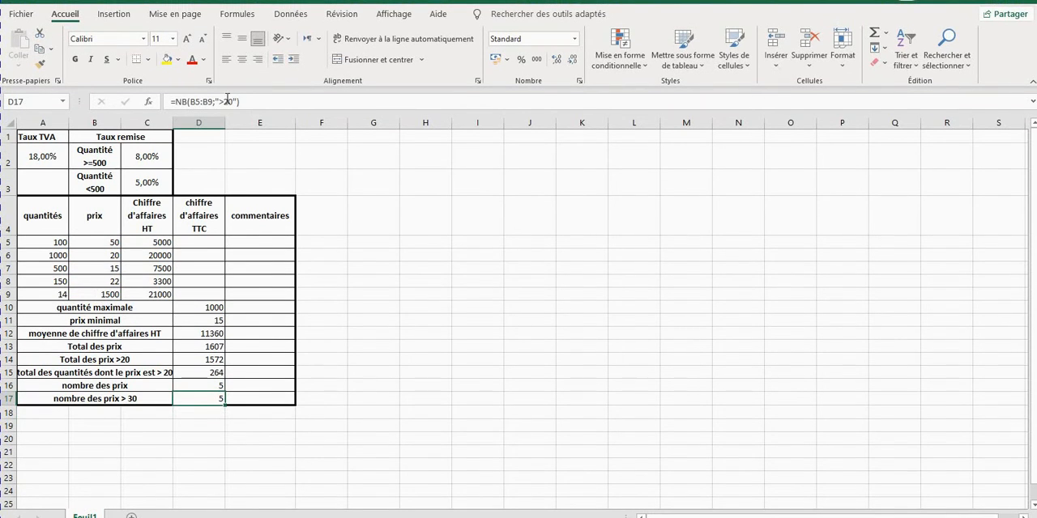
left_click(228, 99)
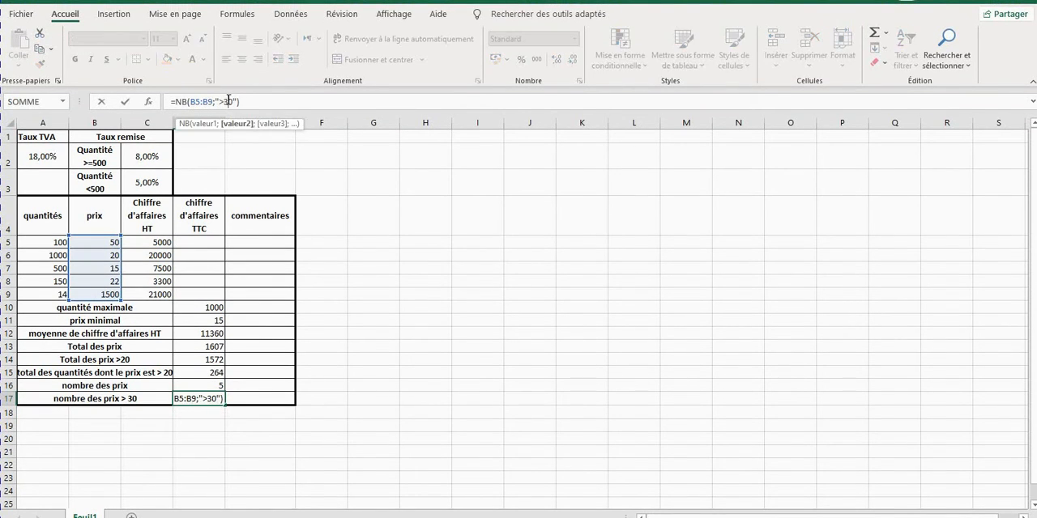
key("Return")
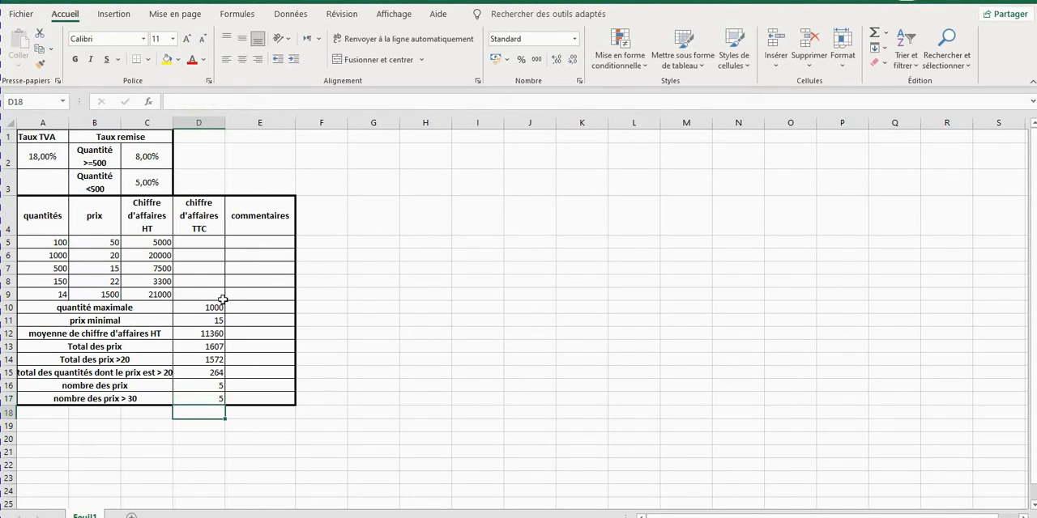
Change the function in D17 to NB.SI so the formula reads =NB.SI(B5:B9;">30").
left_click(193, 400)
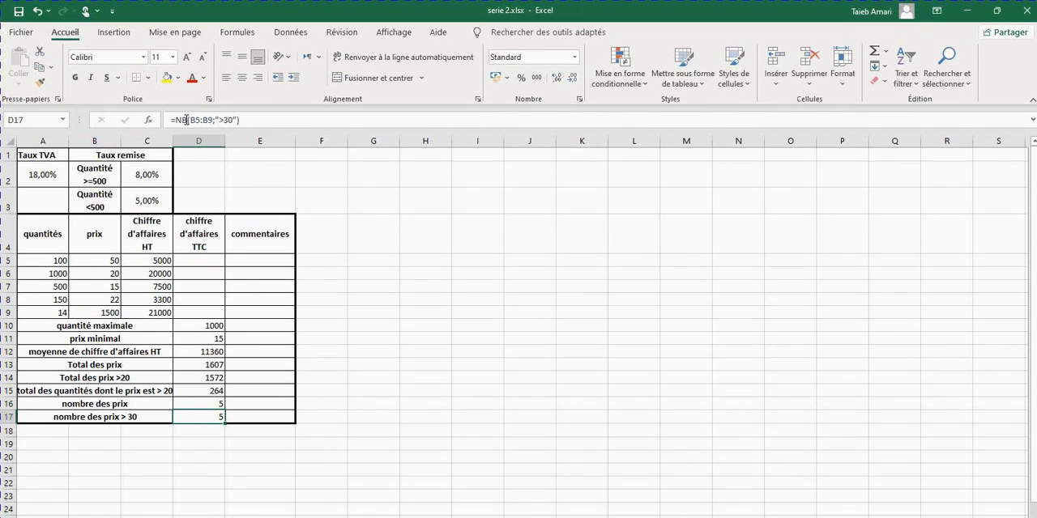
left_click(186, 120)
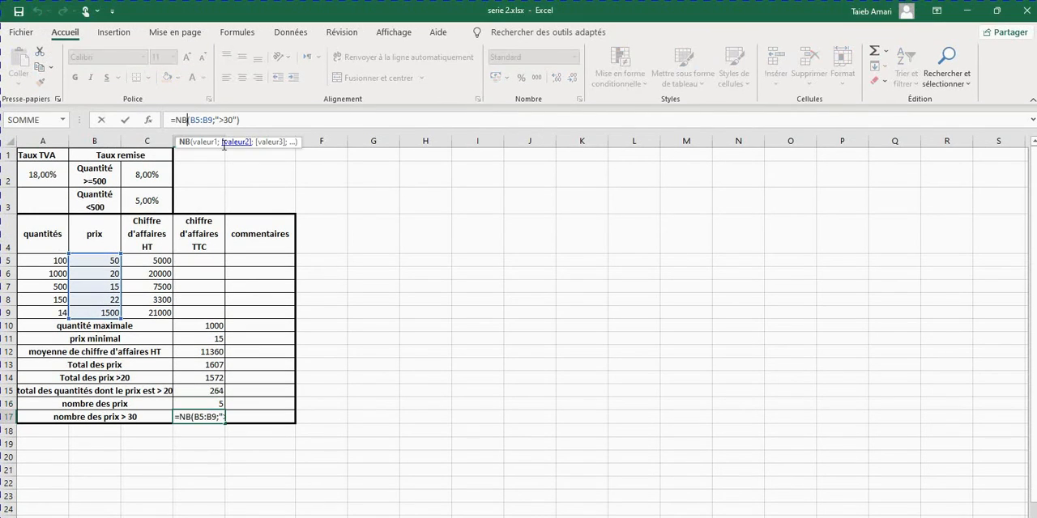
type(".")
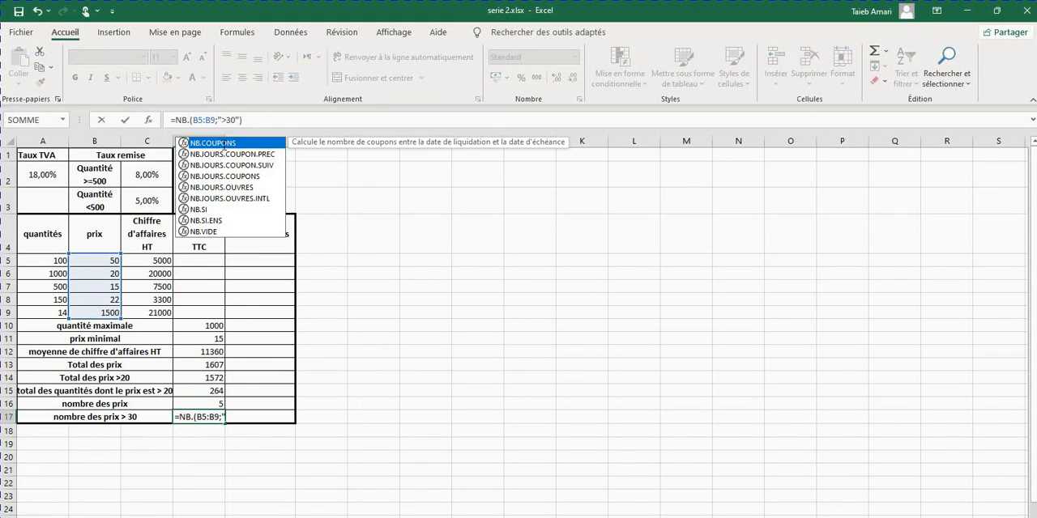
type("SI")
key("Return")
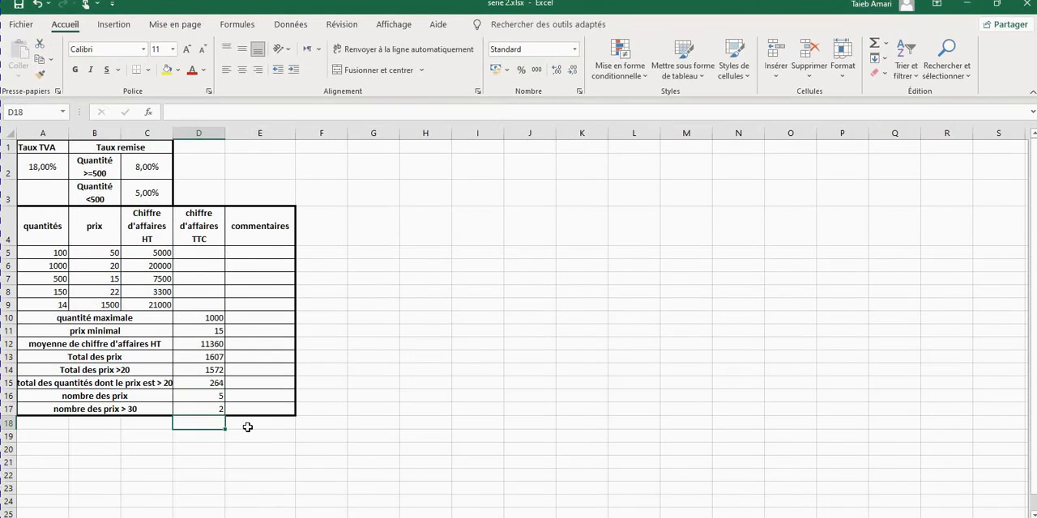
left_click(247, 427)
left_click(216, 411)
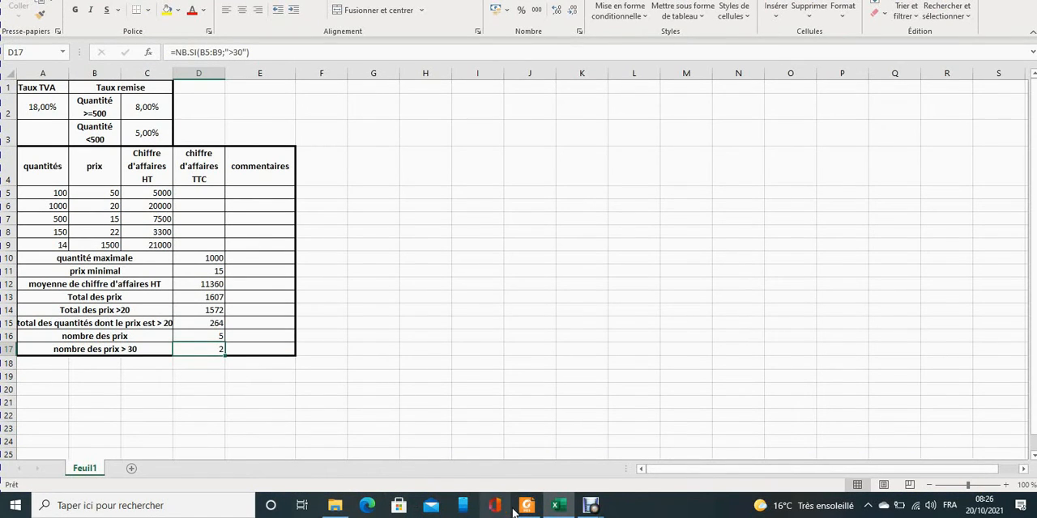
Consult the série2 PDF instructions and insert a column after "Chiffre d'affaires HT" in the workbook, headed "Remise".
left_click(523, 509)
left_click(166, 33)
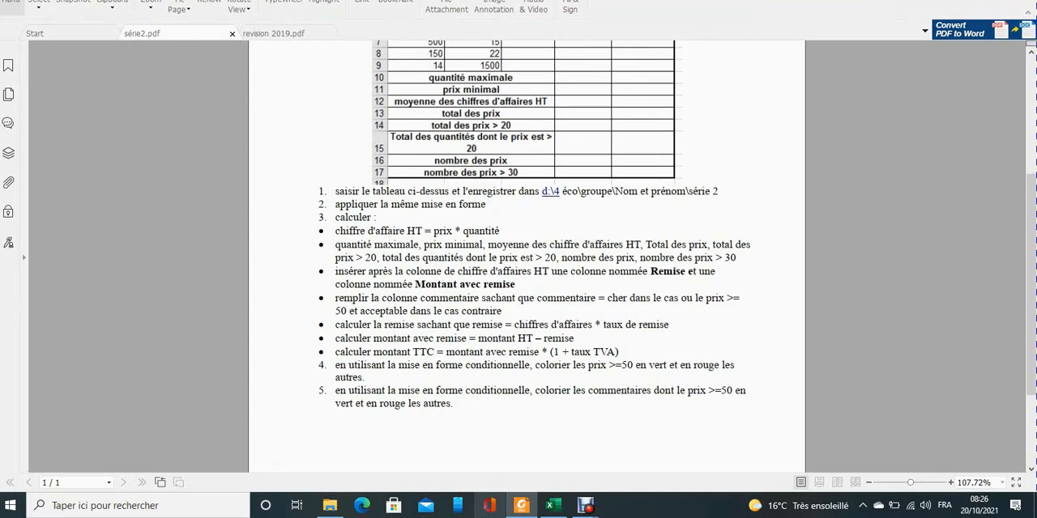
left_click(551, 506)
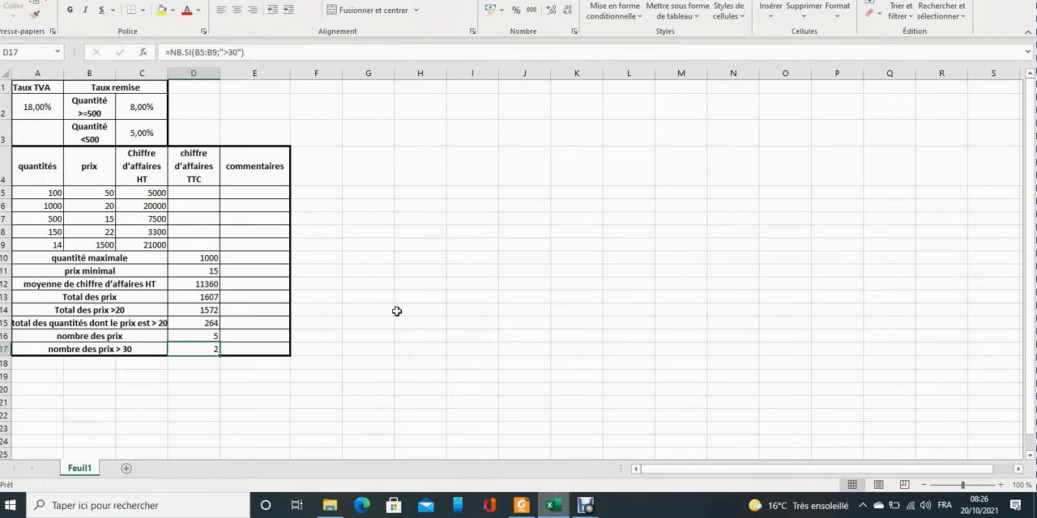
left_click(141, 168)
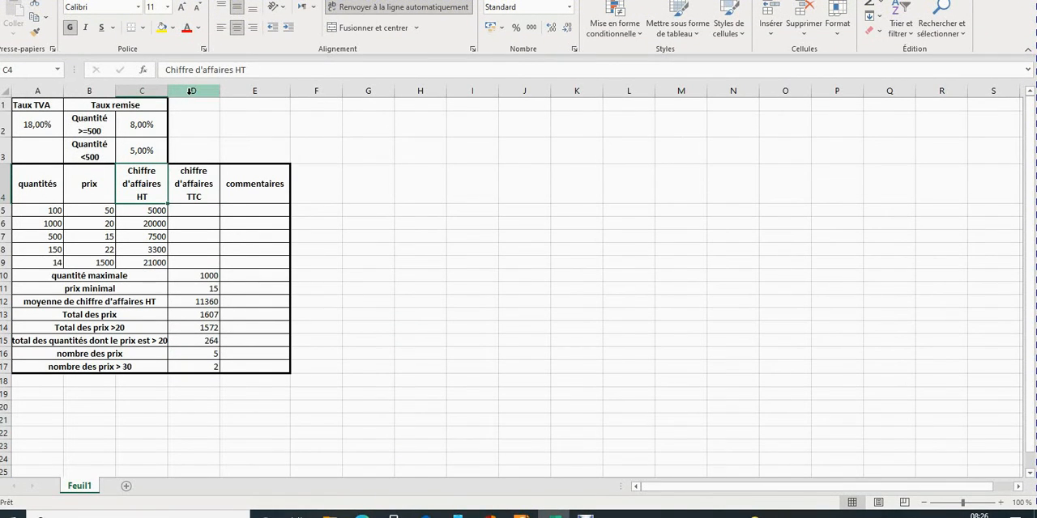
left_click(179, 91)
right_click(189, 93)
left_click(234, 207)
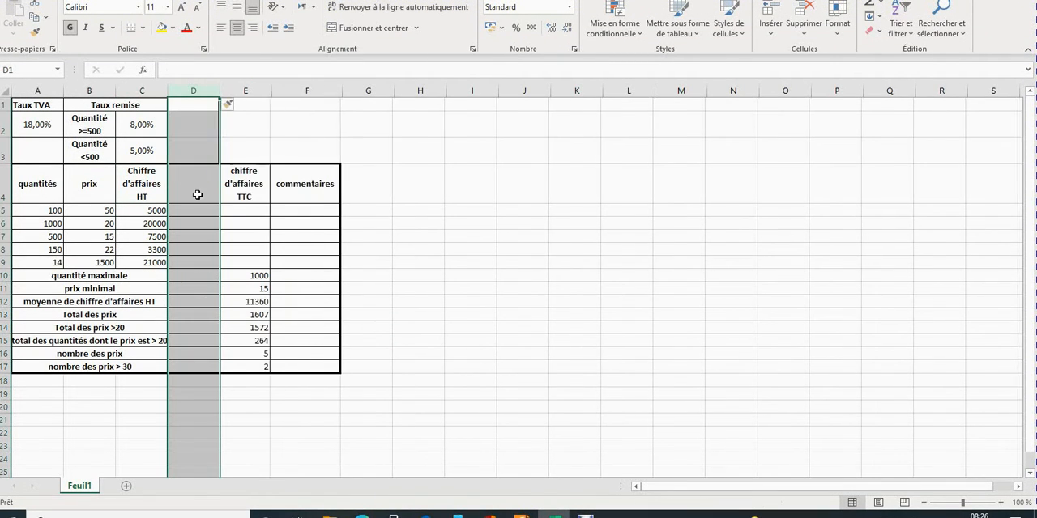
left_click(188, 189)
type("Remis")
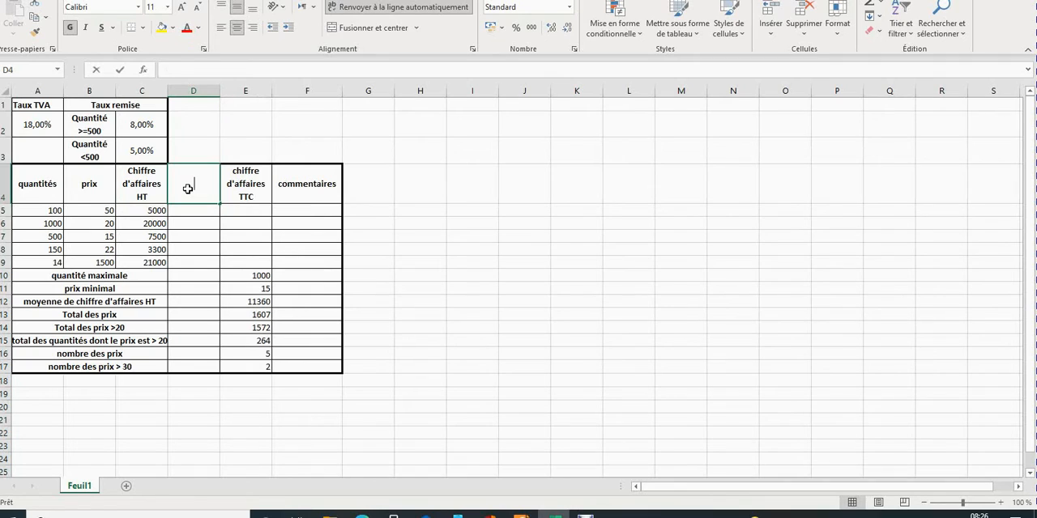
type("e")
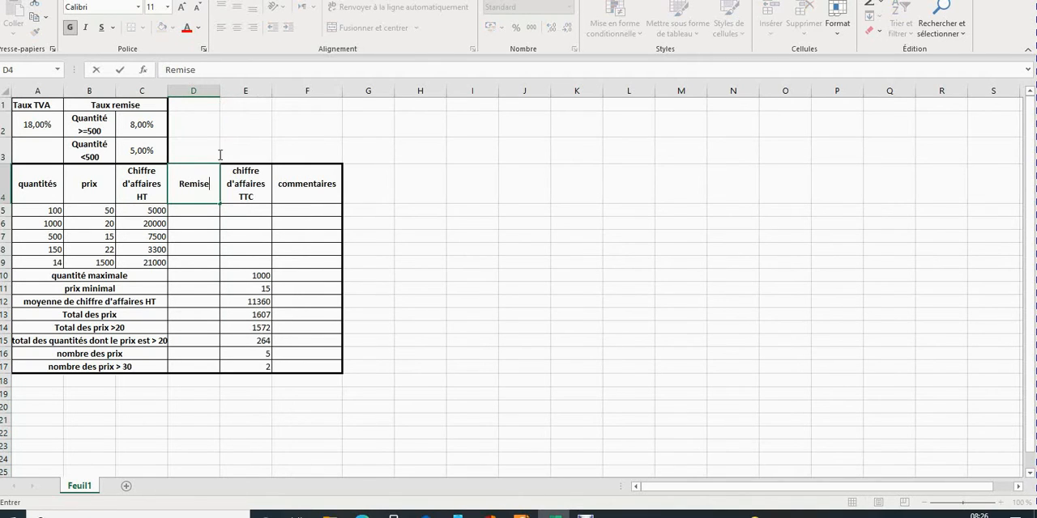
Insert a column between "Remise" and "chiffre d'affaires TTC" and head it "Montant avec Remise".
left_click(236, 92)
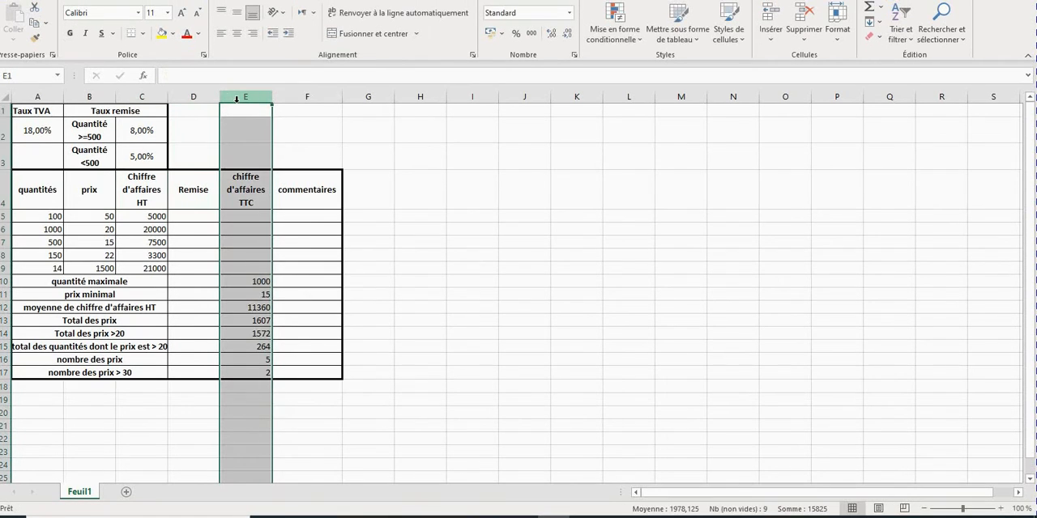
right_click(235, 98)
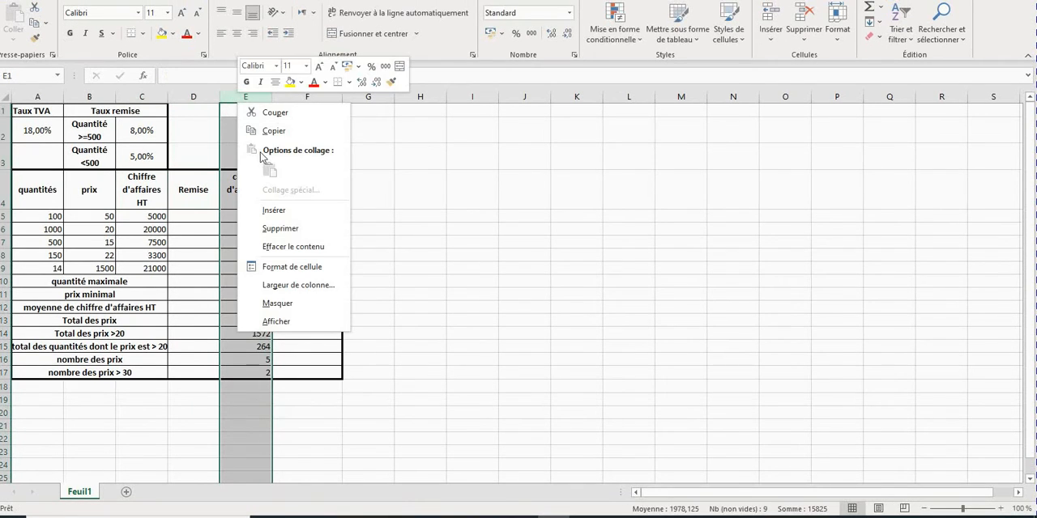
left_click(251, 207)
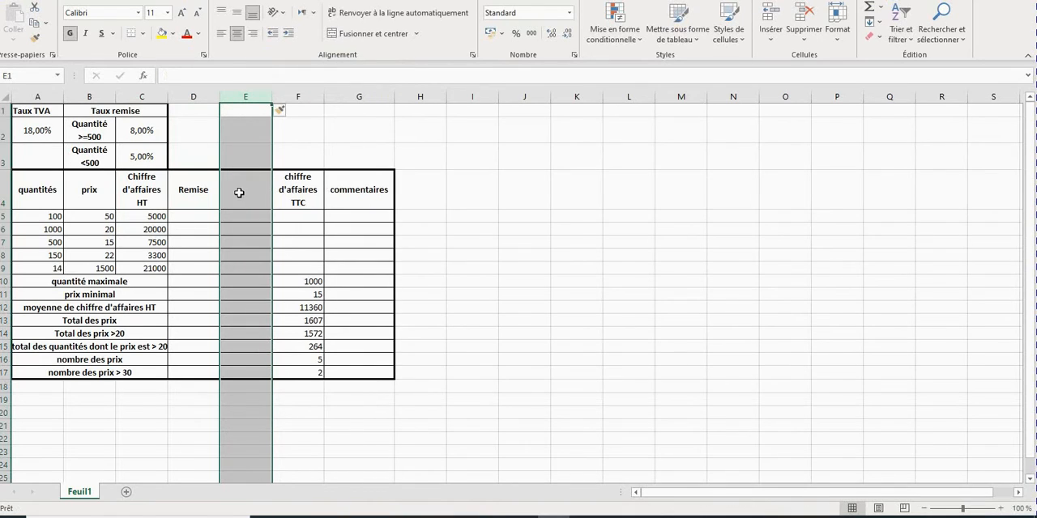
left_click(240, 193)
type("Mo")
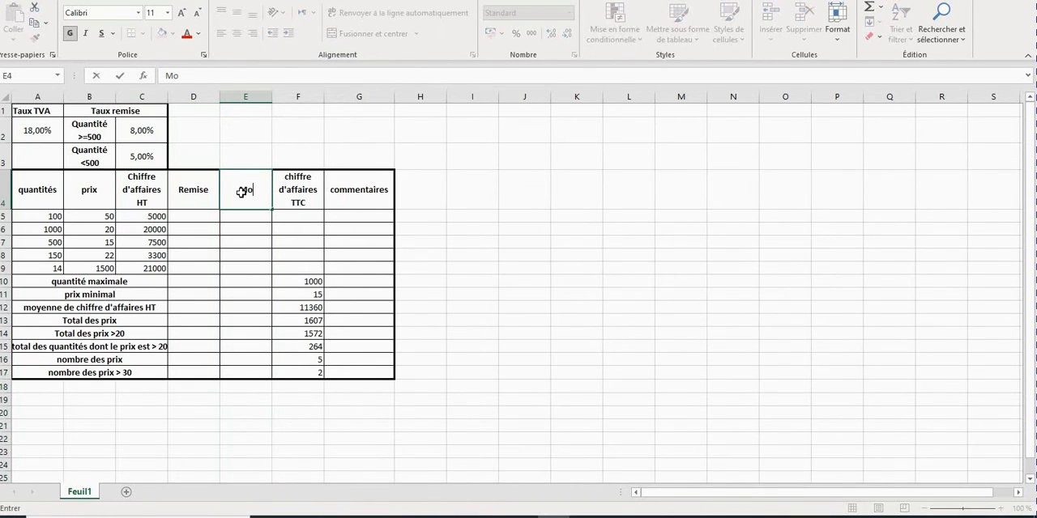
type("ntant a")
key("BackSpace")
type("vec")
key("BackSpace")
key("BackSpace")
key("BackSpace")
type("ave")
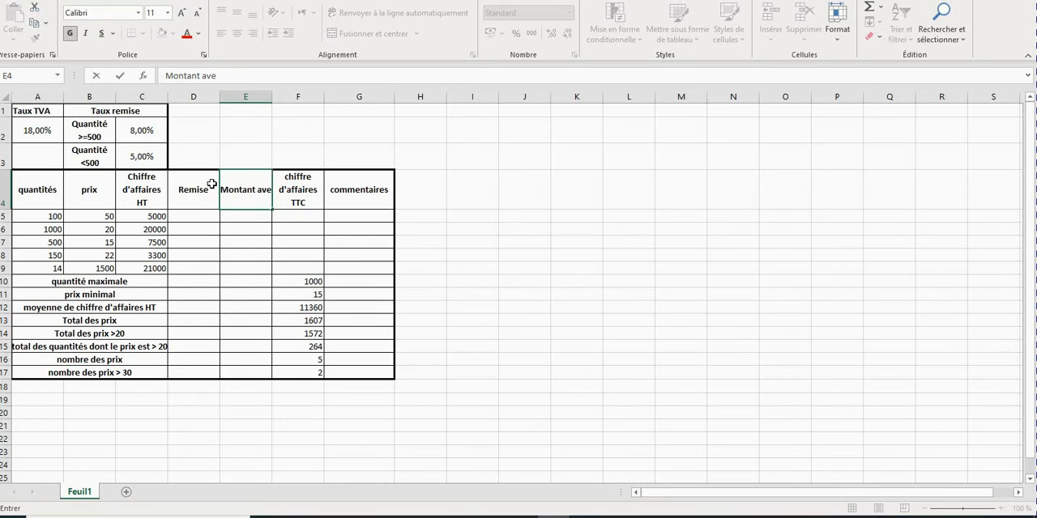
type("c")
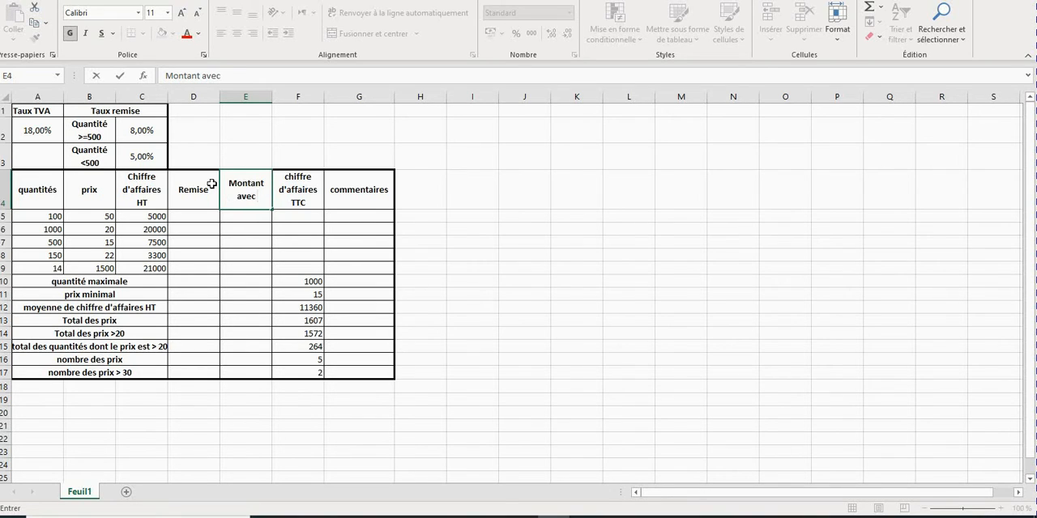
type(" Remise")
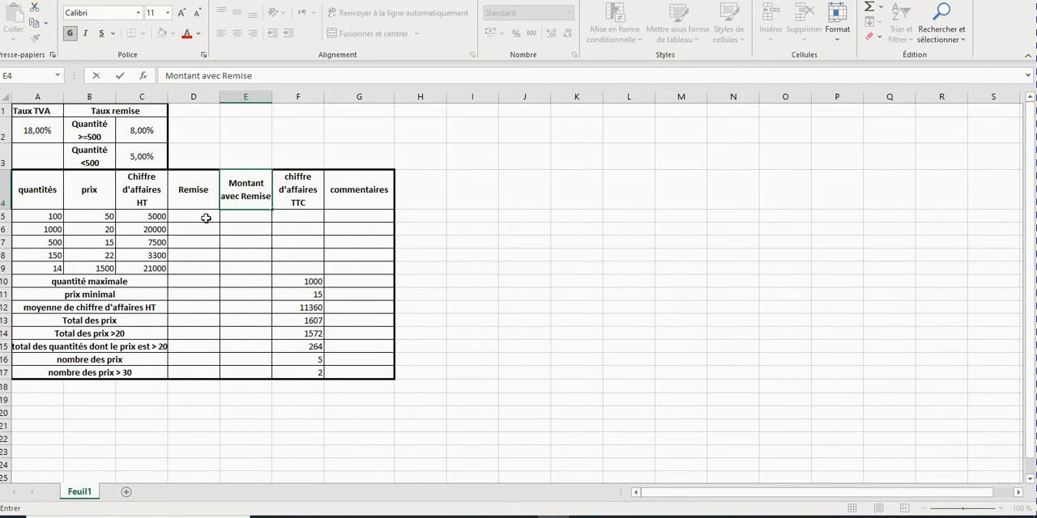
left_click(205, 218)
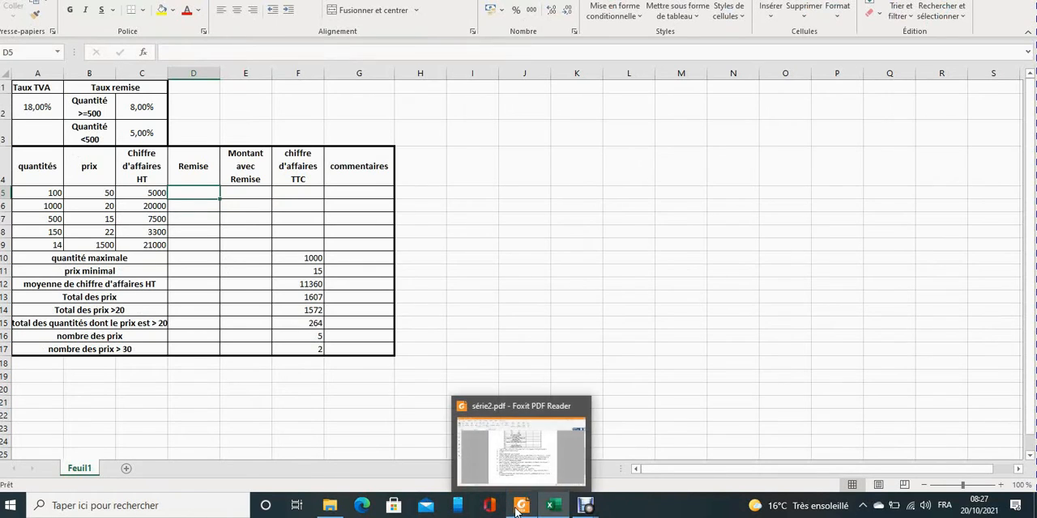
Review the discount and comment instructions in the série2 PDF and bring up the function table in the revision 2019 PDF.
left_click(518, 507)
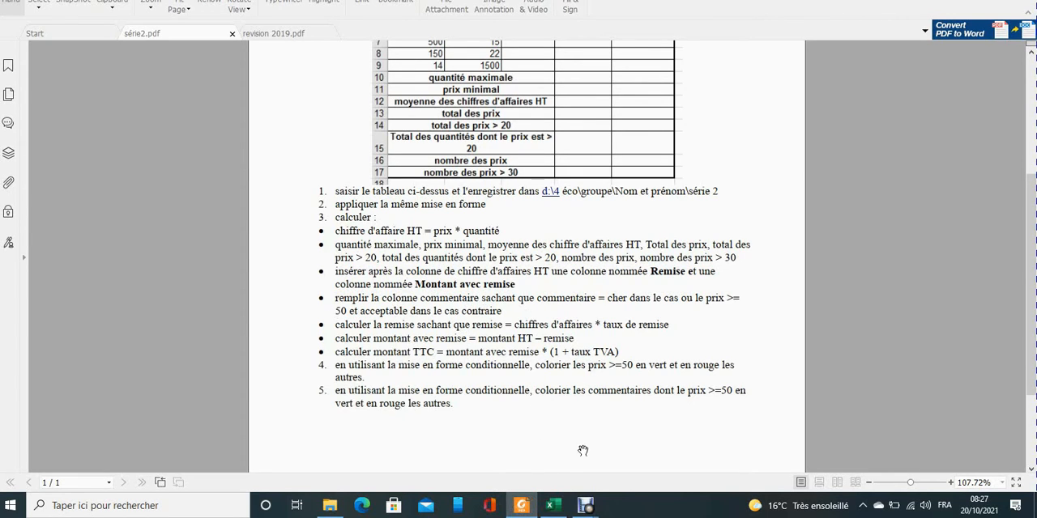
mouse_move(520, 508)
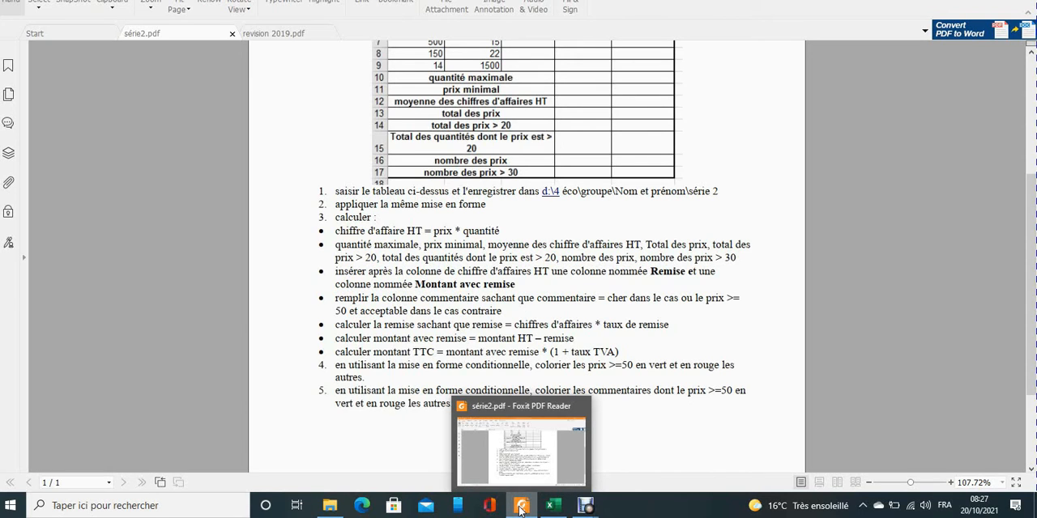
left_click(521, 508)
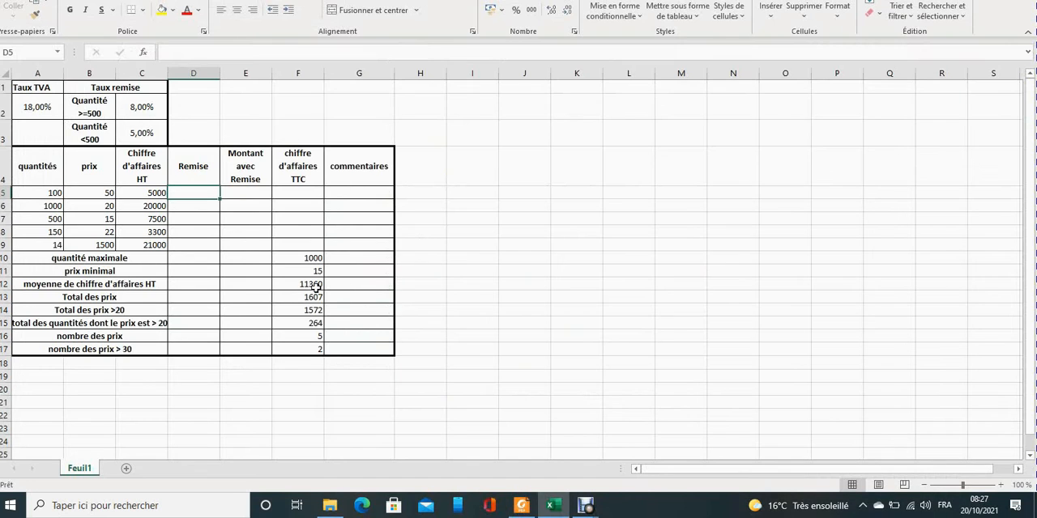
left_click(521, 508)
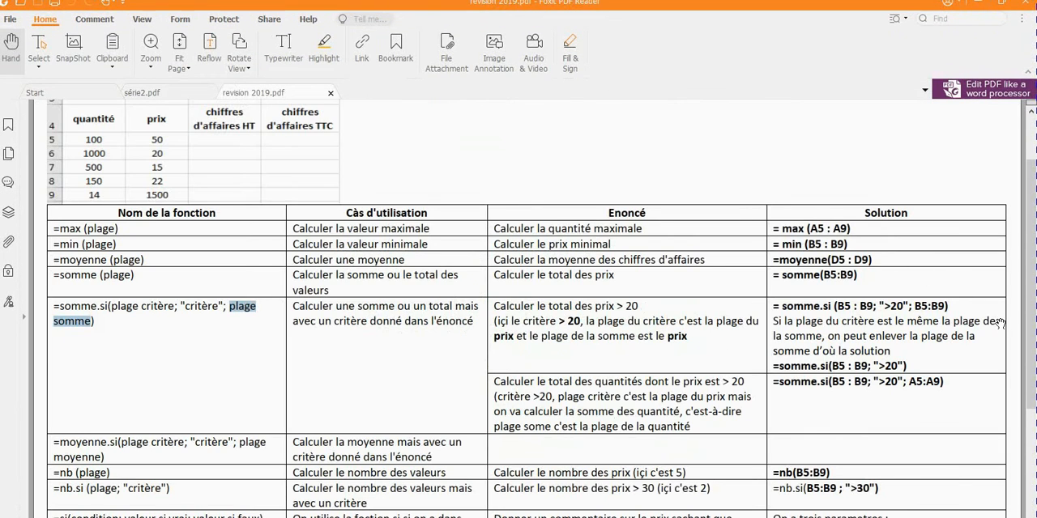
Review the SI function entry in the revision 2019 PDF and the commentaire condition in the série2 PDF.
left_click_drag(1031, 243, 1031, 315)
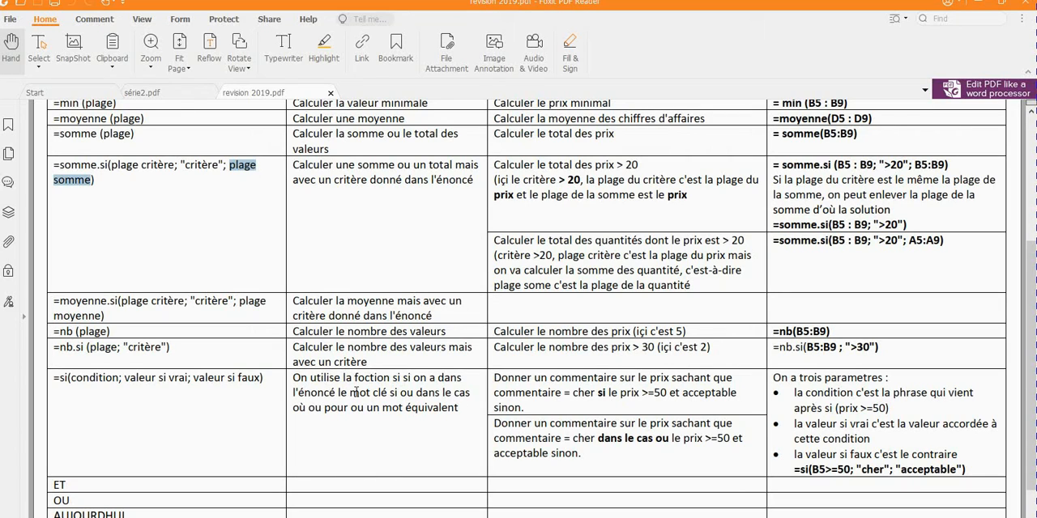
left_click_drag(391, 394, 398, 393)
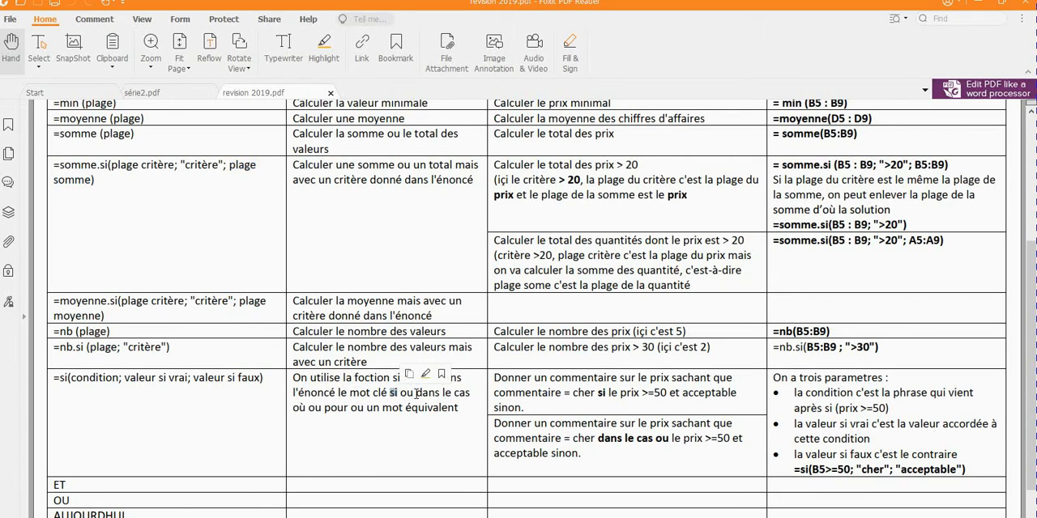
left_click_drag(416, 394, 340, 410)
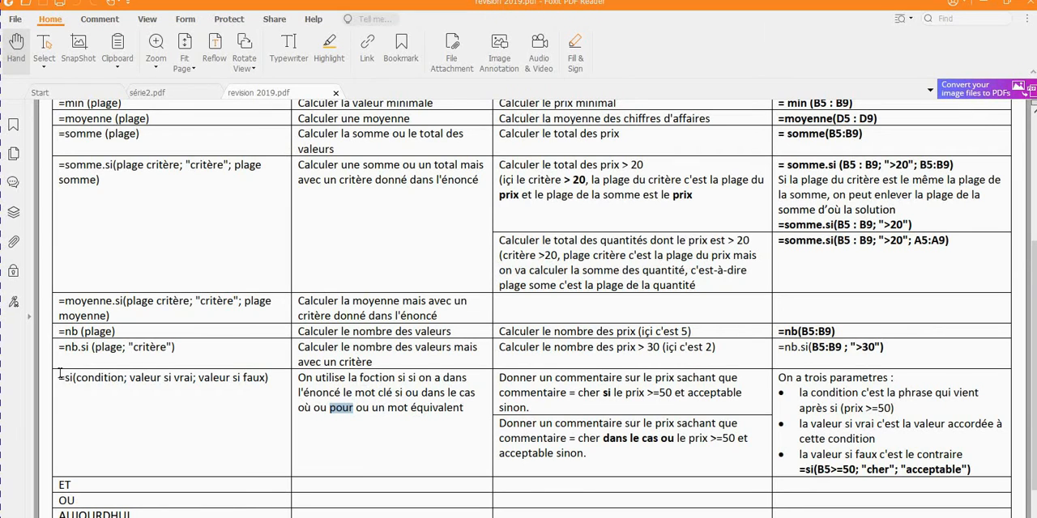
left_click_drag(60, 375, 277, 378)
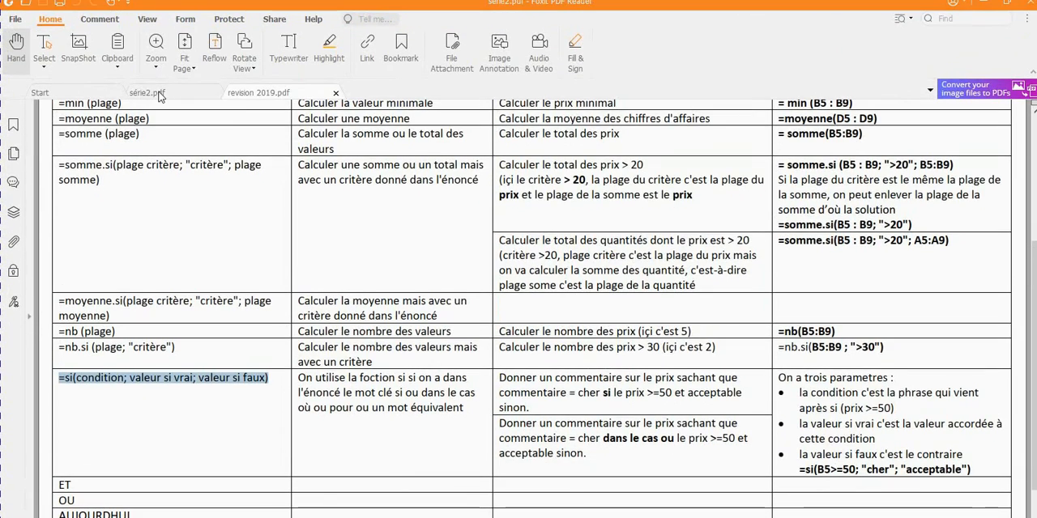
left_click(157, 94)
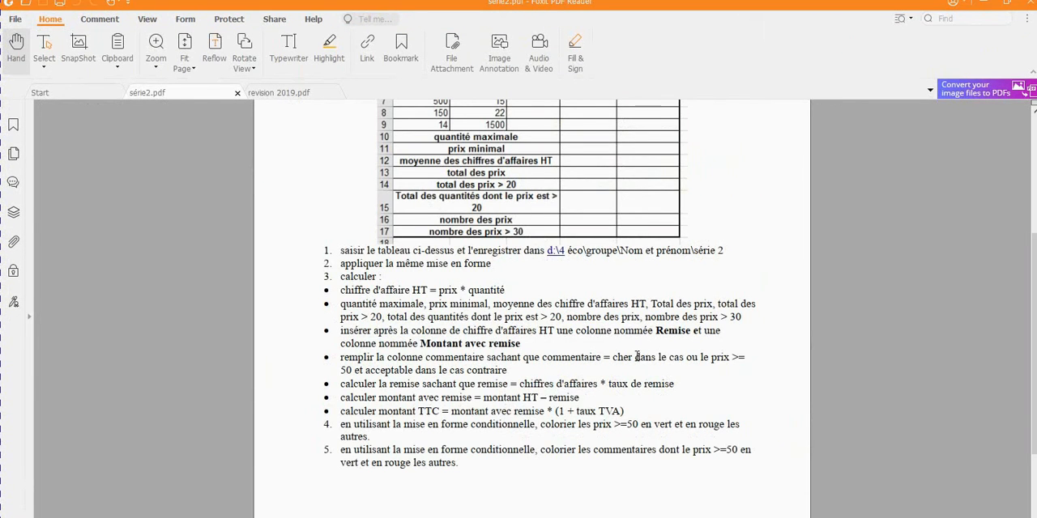
left_click_drag(637, 356, 699, 357)
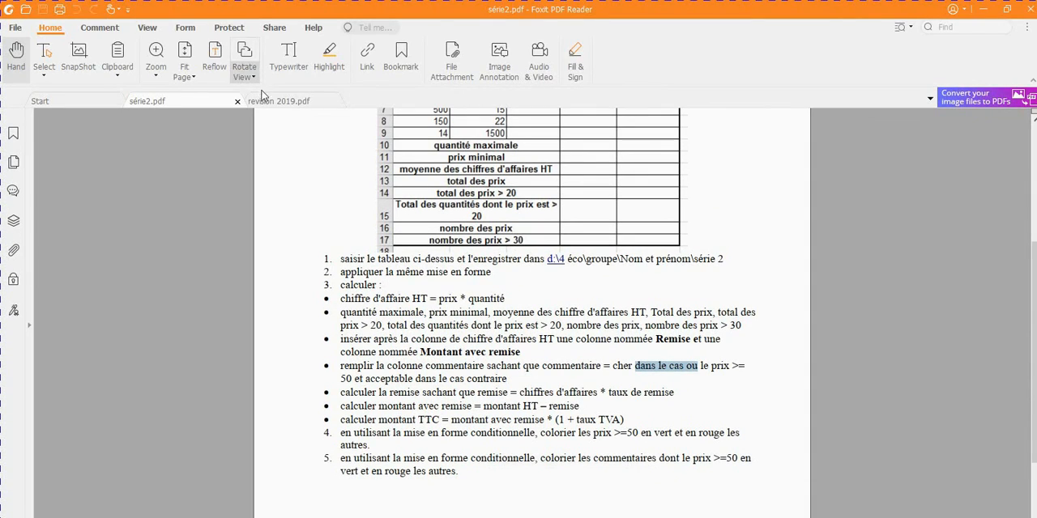
left_click(263, 104)
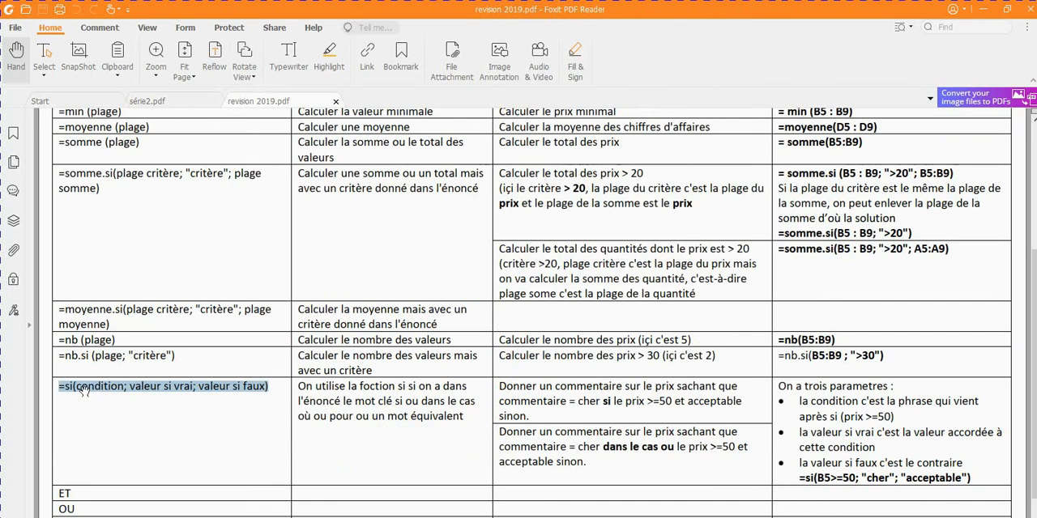
left_click(96, 388)
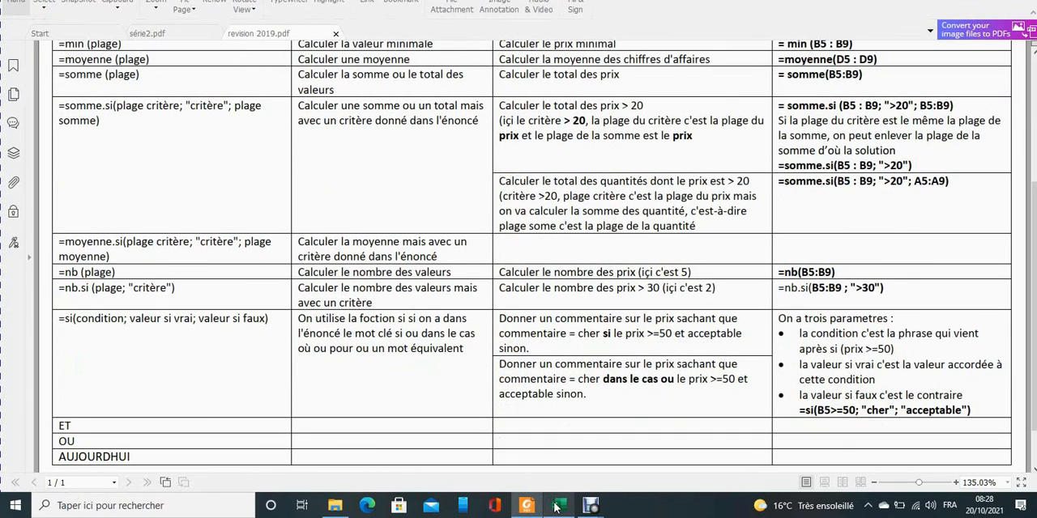
Switch to the serie 2 workbook in Excel and begin a SI formula in G5, the first commentaires cell.
left_click(556, 505)
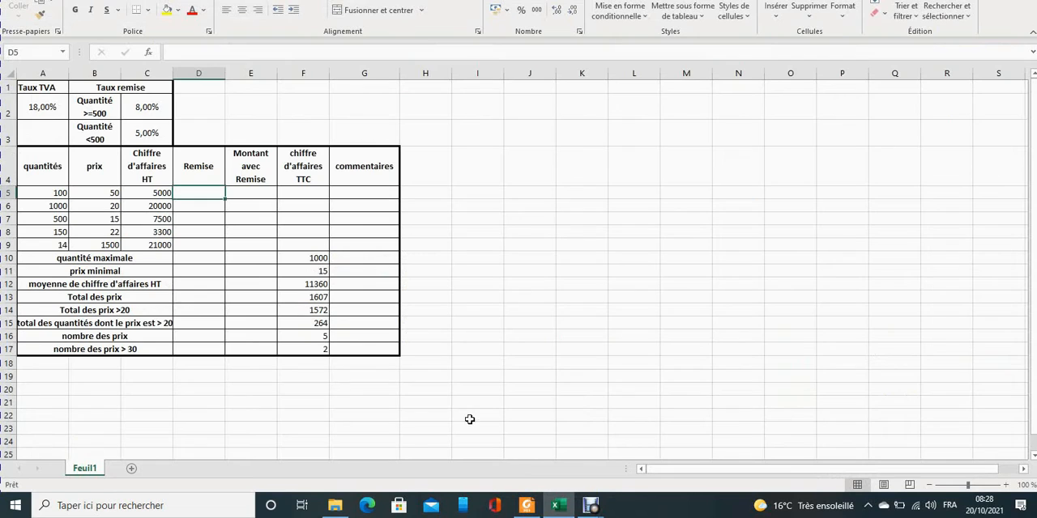
left_click(352, 192)
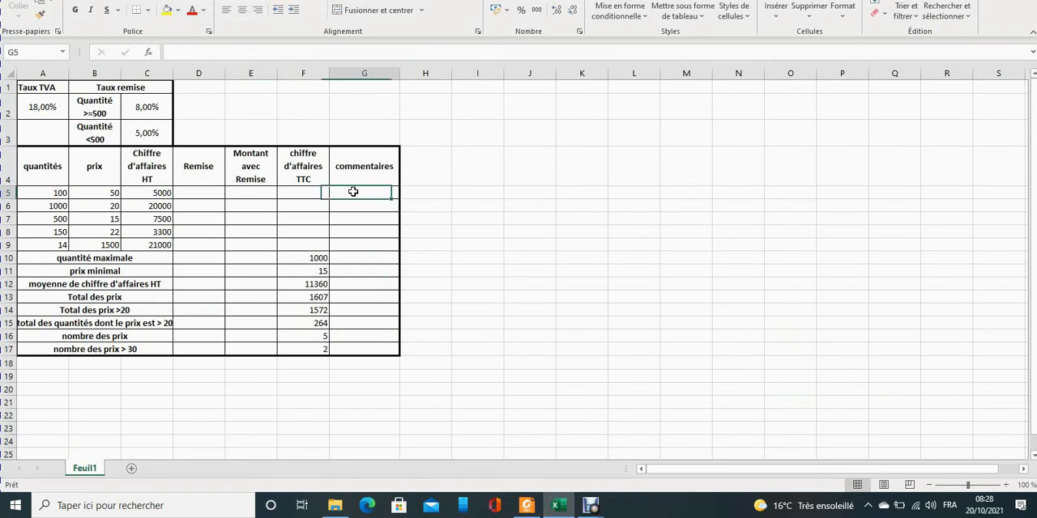
type("=")
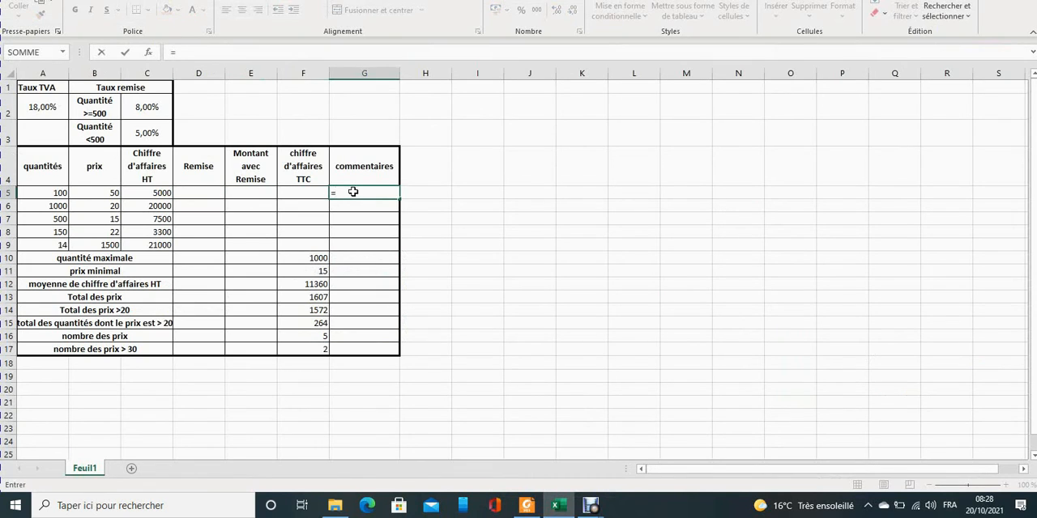
type("si(")
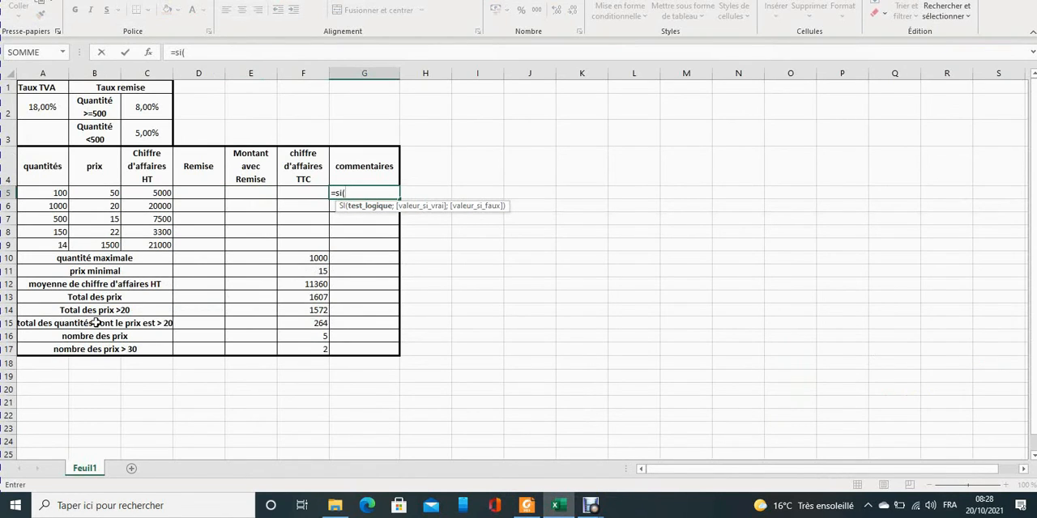
Check the price condition for the comment and the prix column of the table in the série2 PDF.
left_click(527, 505)
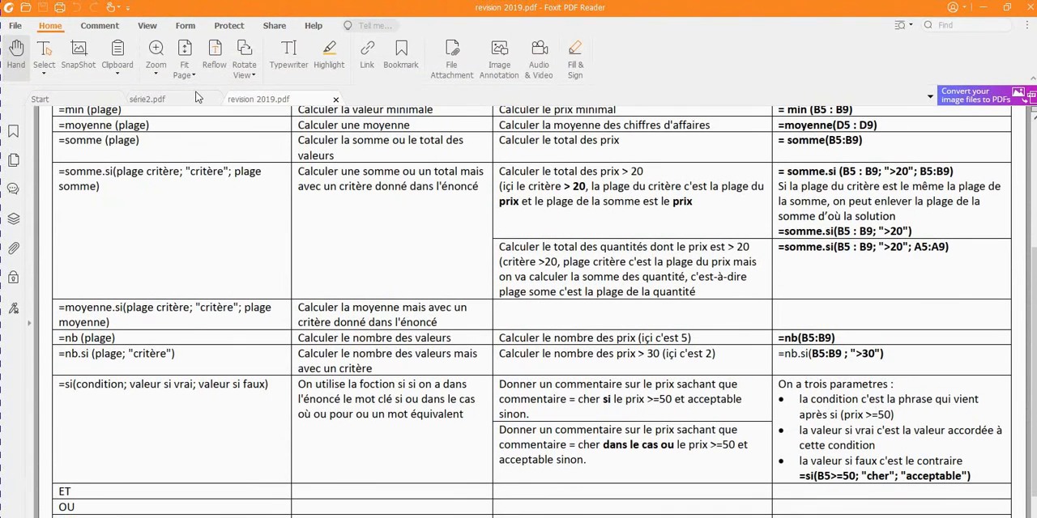
left_click(154, 99)
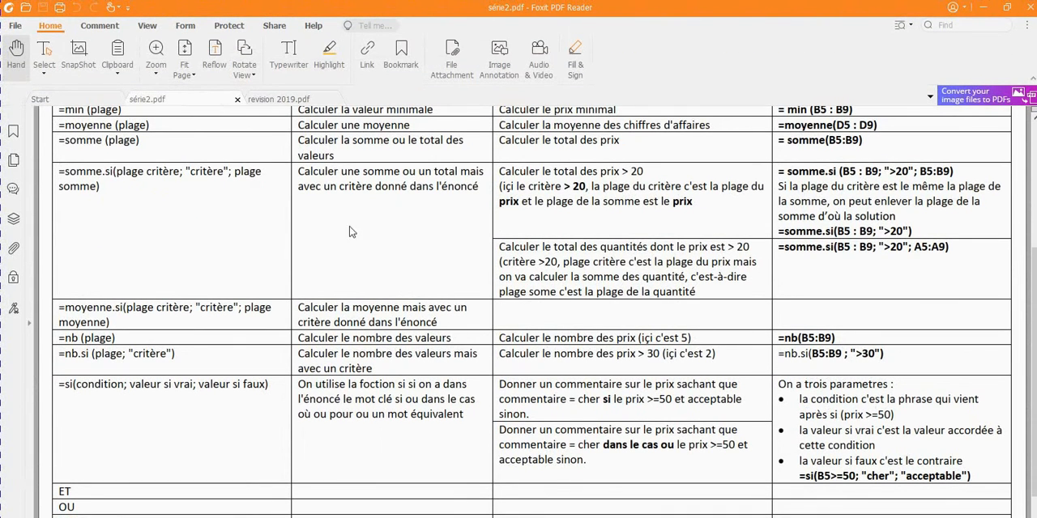
left_click(699, 364)
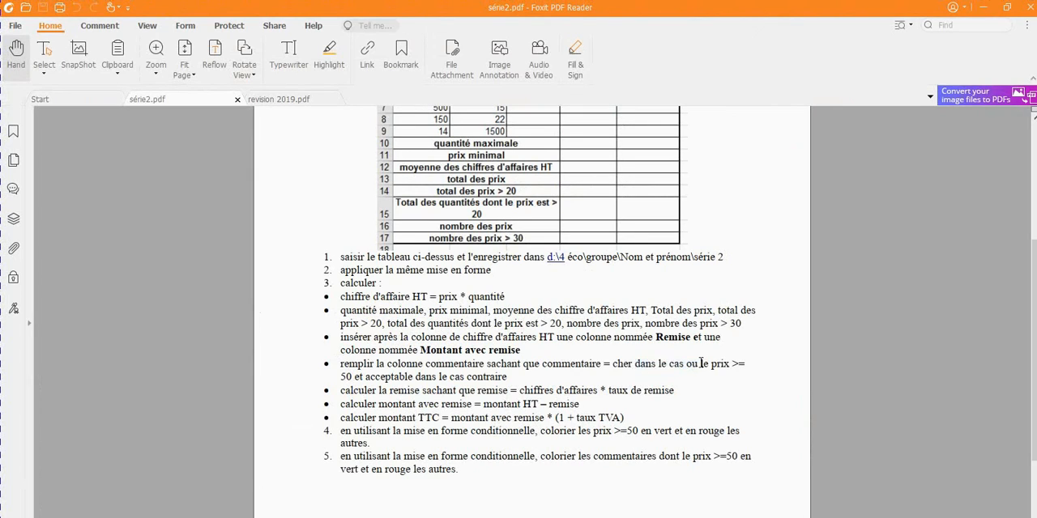
left_click_drag(709, 364, 343, 377)
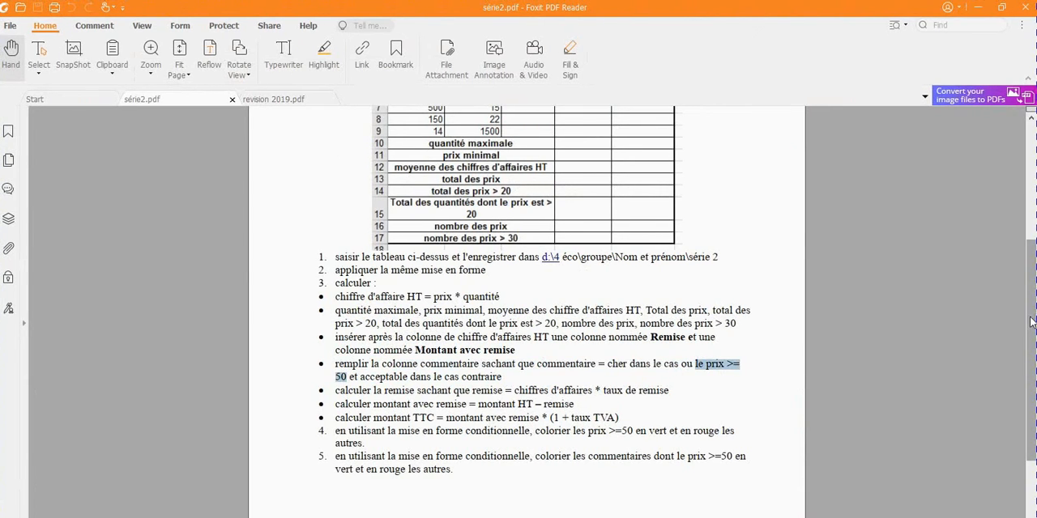
left_click_drag(1032, 323, 1029, 273)
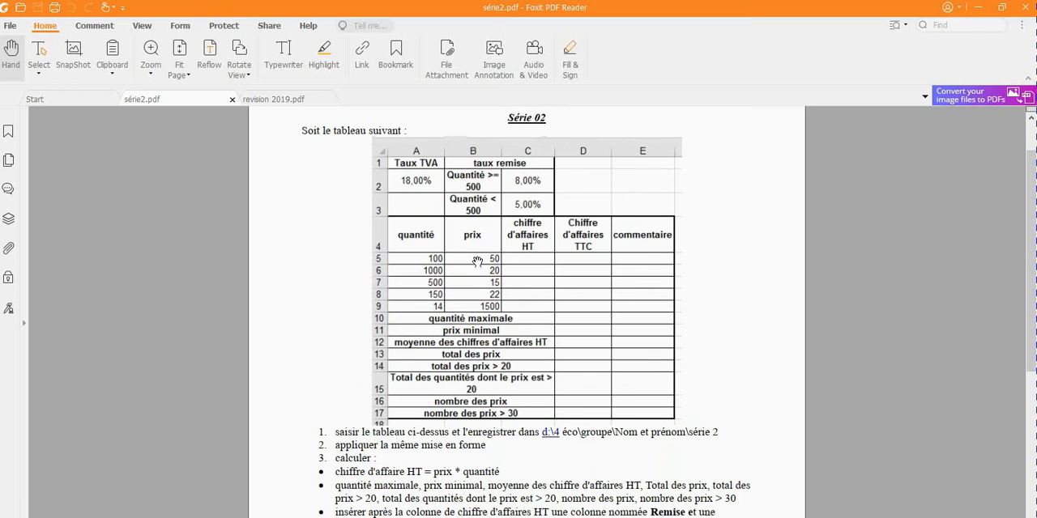
left_click_drag(1033, 314, 1032, 383)
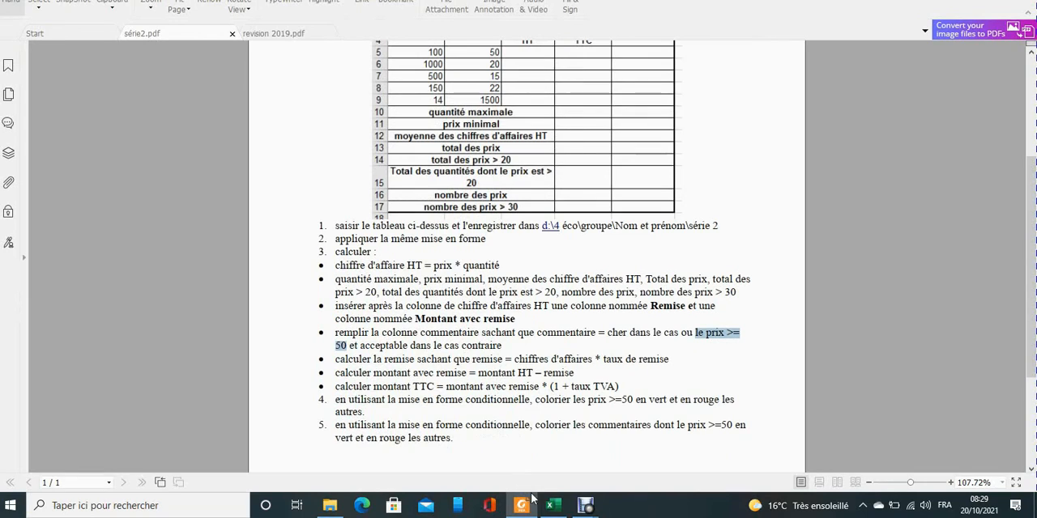
Back in the workbook, complete G5 as =SI(B5>=50;"cher";"acceptable") and fill the formula down to G9.
left_click(553, 505)
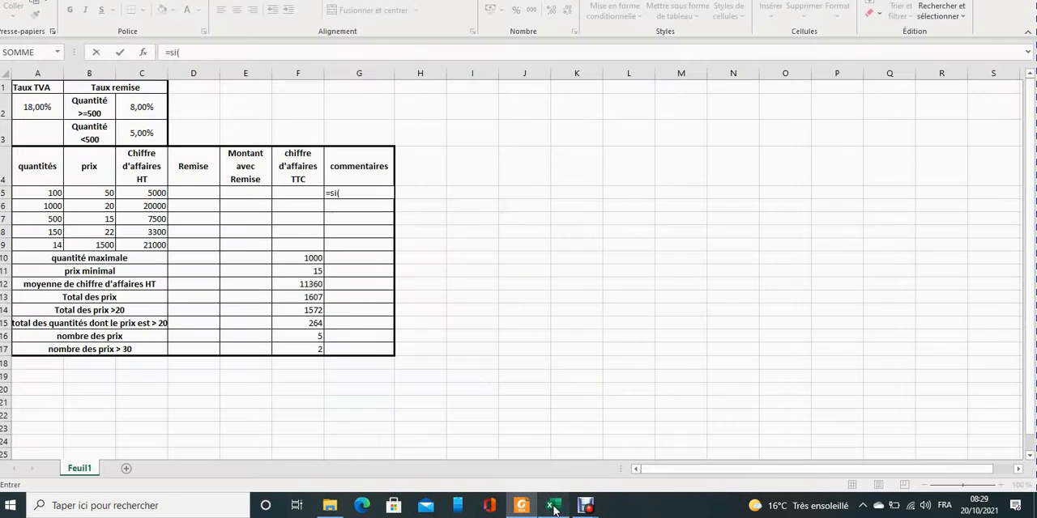
type("B5>=5")
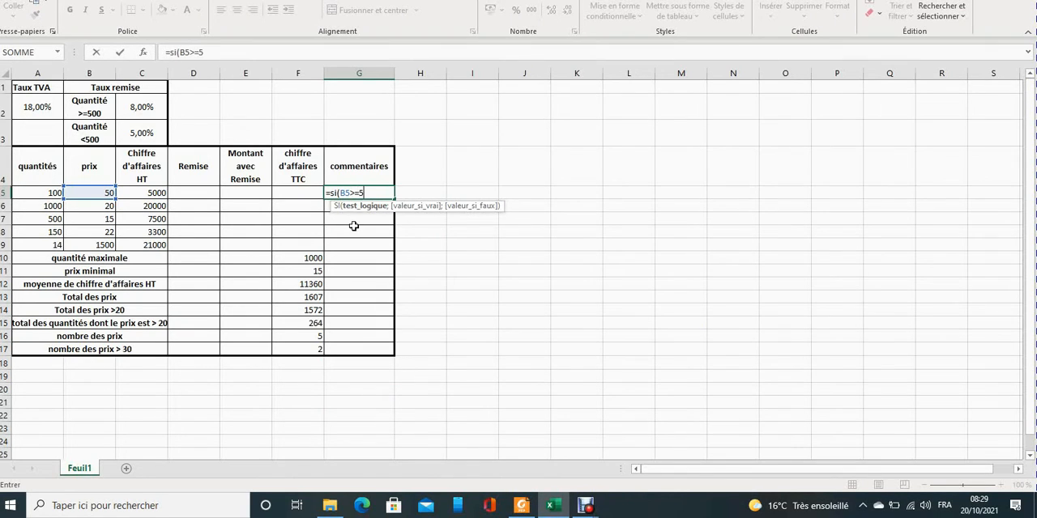
type("0;")
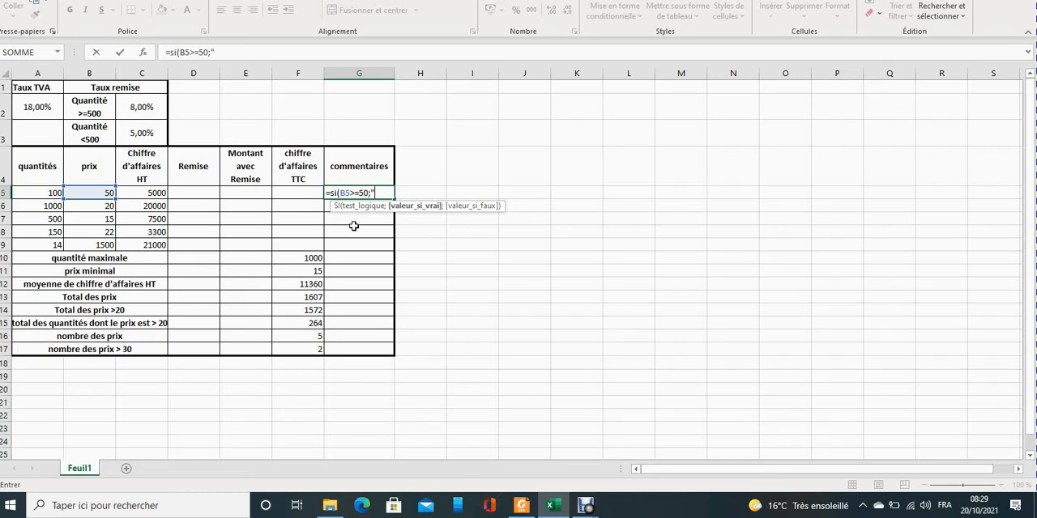
type("cher\";\"a")
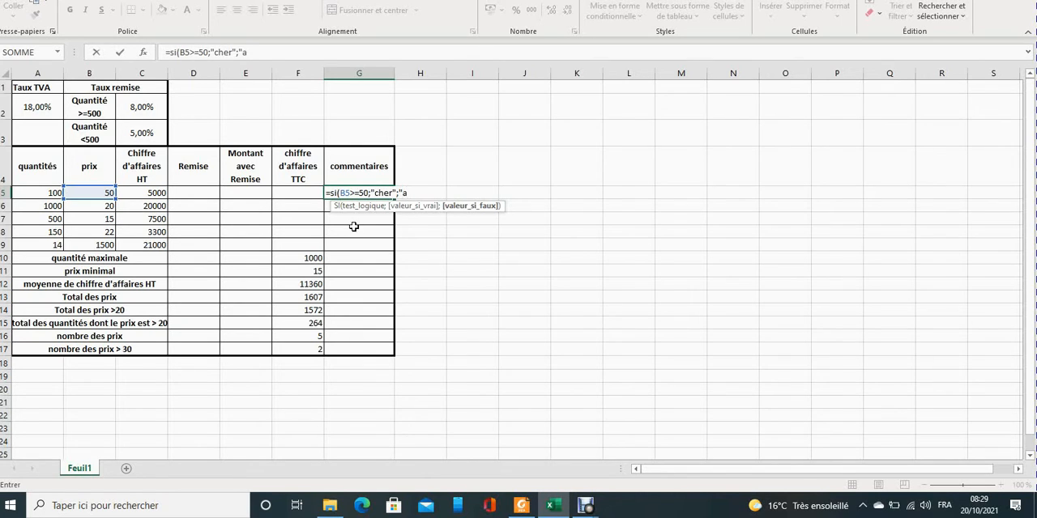
type("cceptableé")
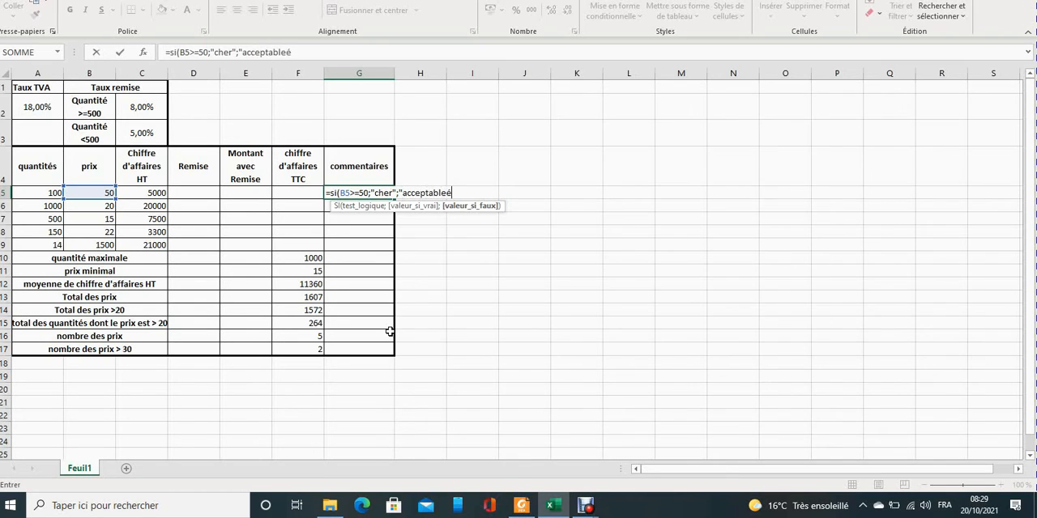
key("BackSpace")
type("\")")
key("Return")
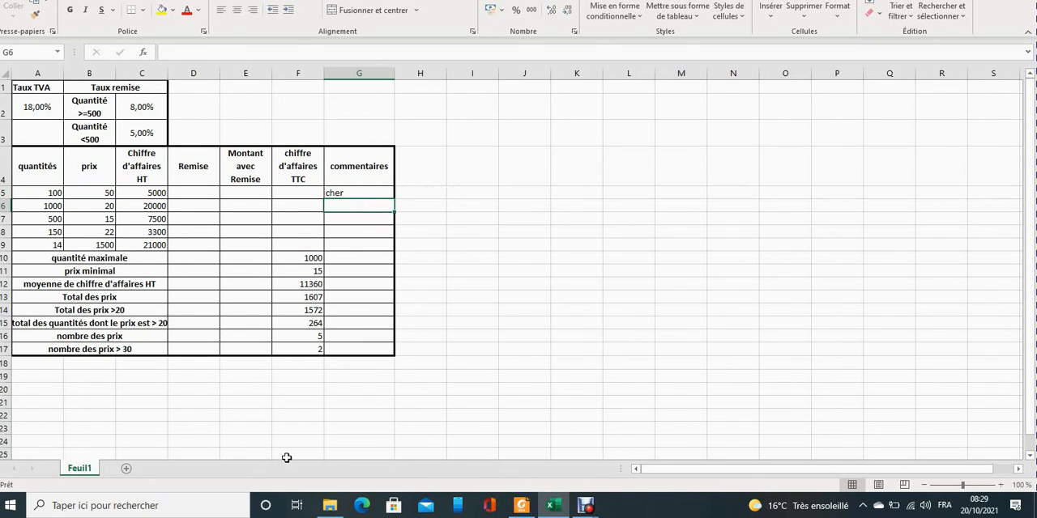
left_click(376, 195)
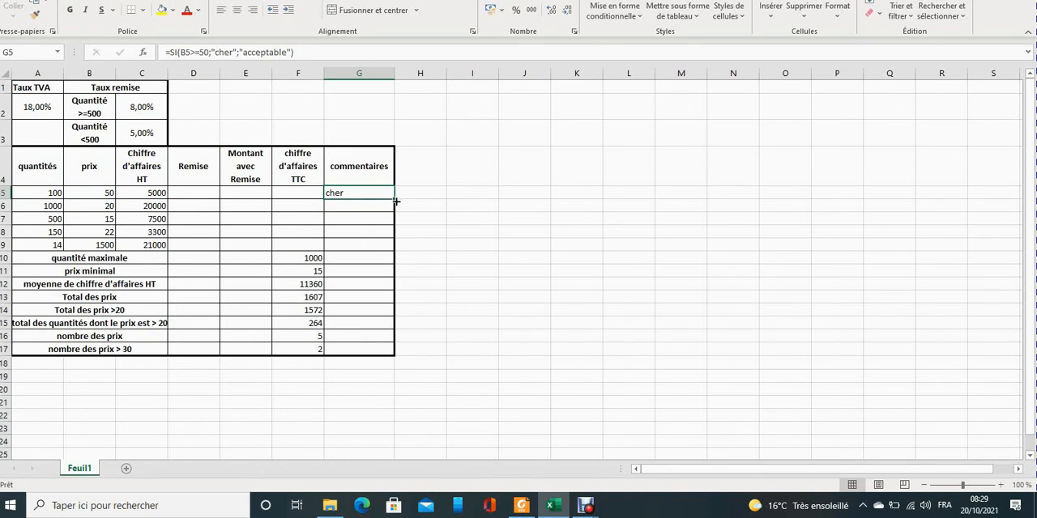
left_click_drag(393, 203, 394, 253)
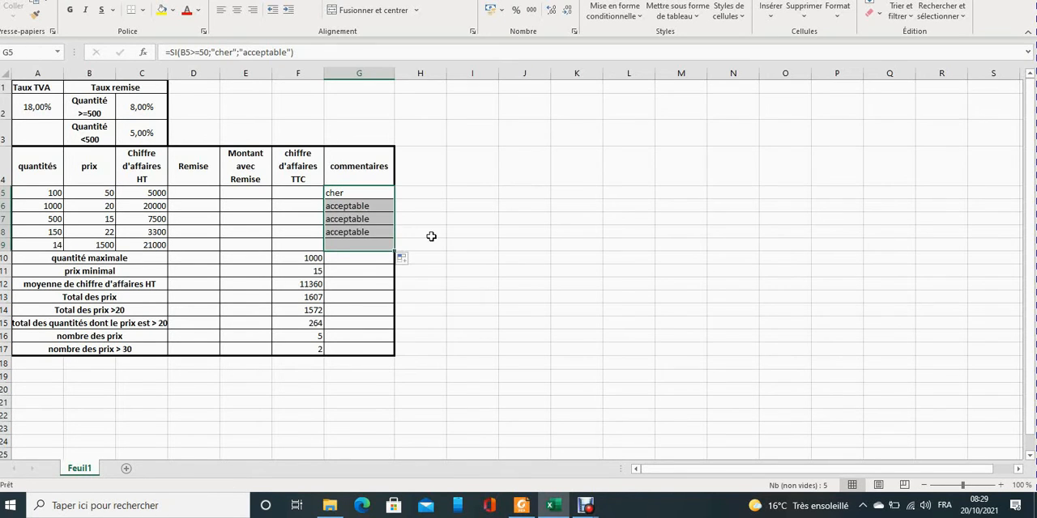
Select the first Remise cell, D5, and consult the remise calculation instruction and rate table in the série2 PDF.
left_click(203, 192)
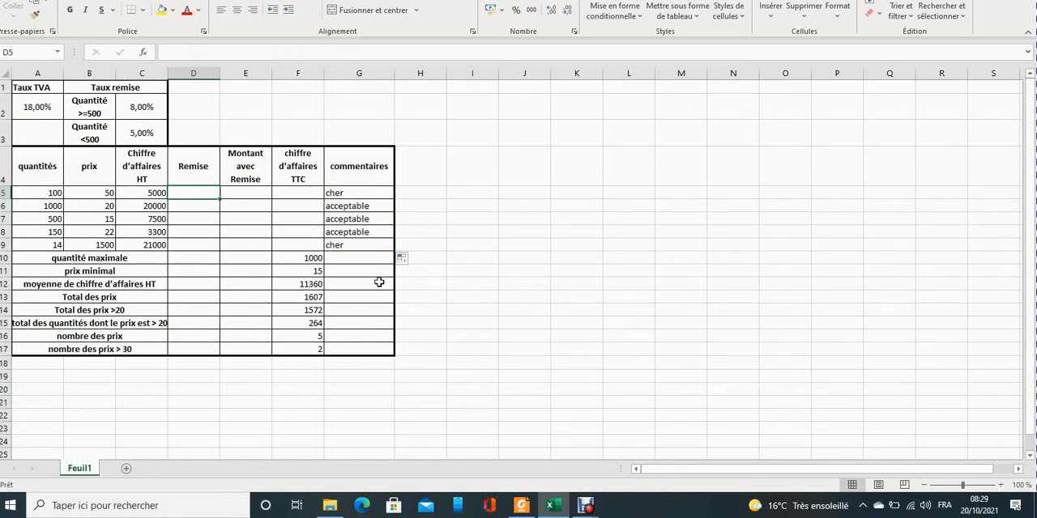
left_click(521, 507)
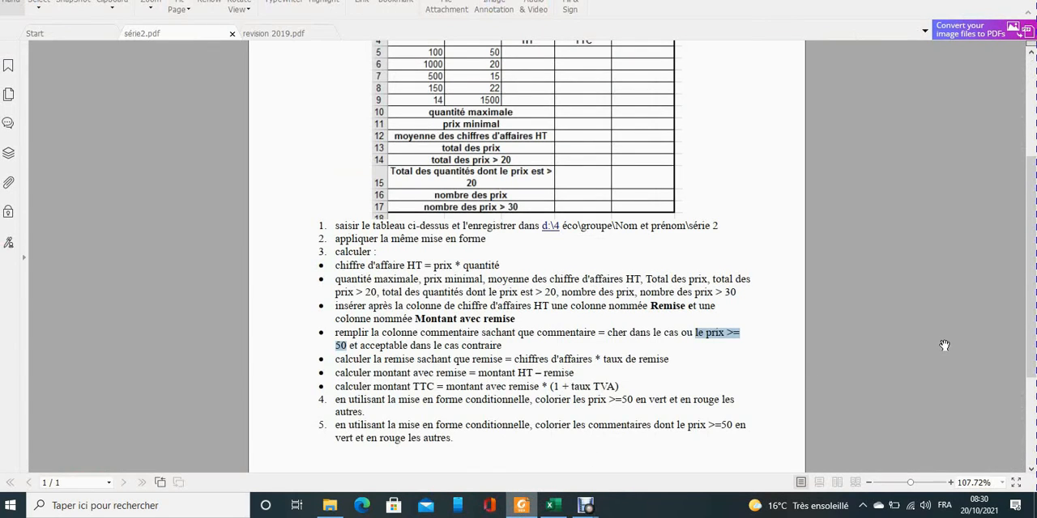
left_click(597, 359)
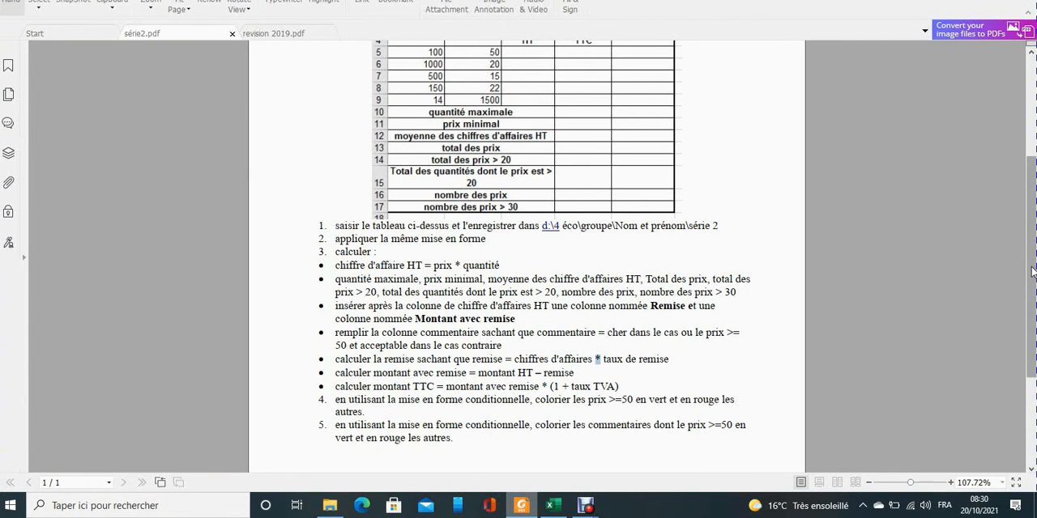
scroll(1032, 271, "up", 5)
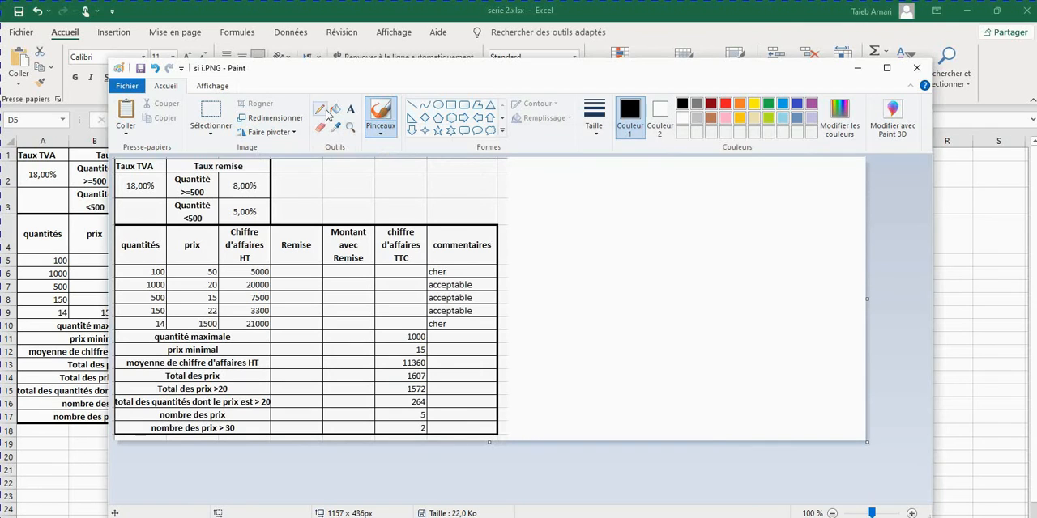
Choose the Text tool in Paint, then review the remise calculation rule in the série2 PDF.
left_click(350, 109)
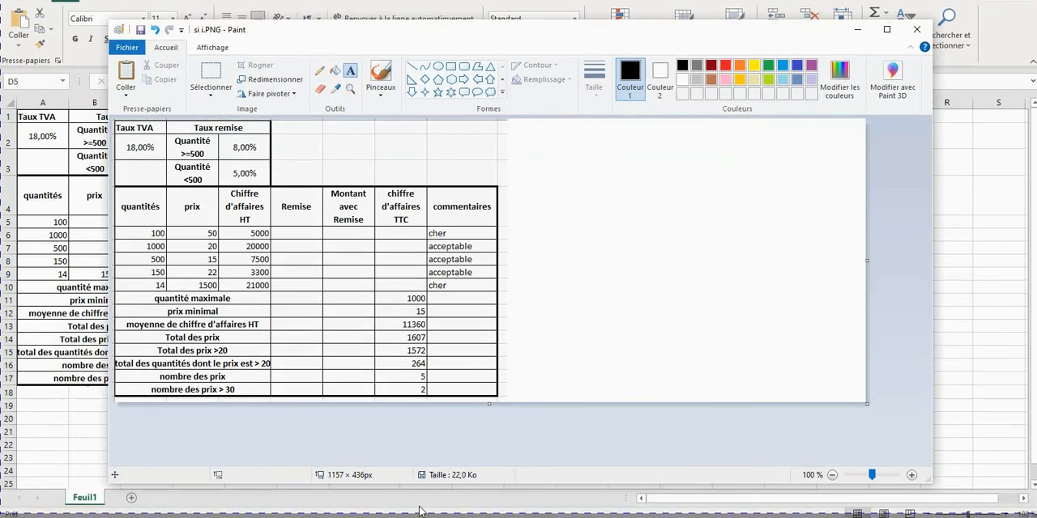
left_click(527, 505)
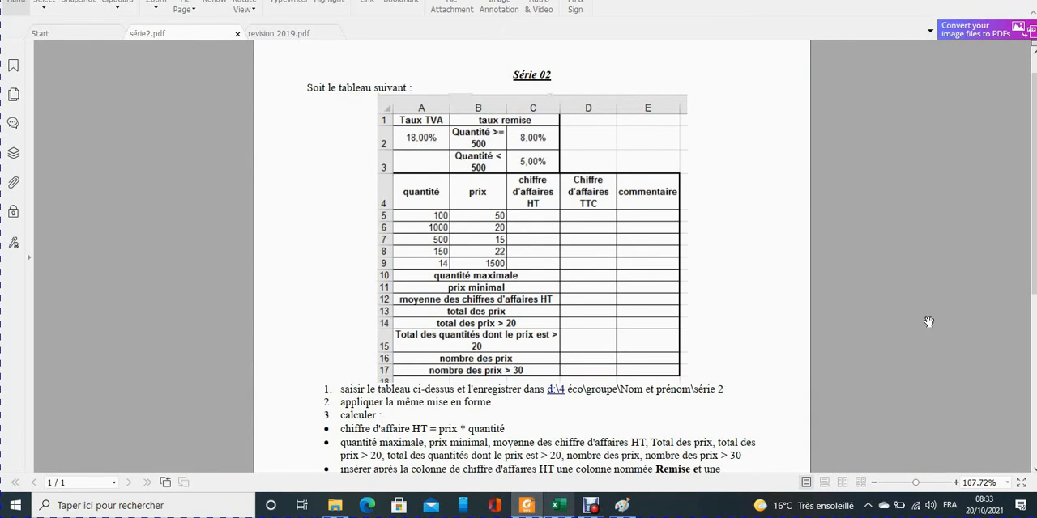
left_click_drag(1034, 252, 1033, 370)
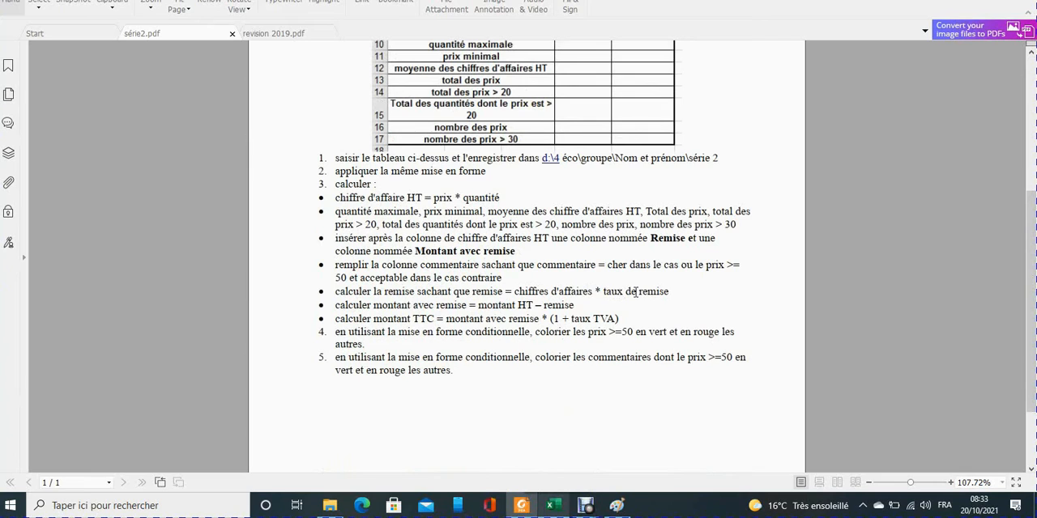
Back in Paint, write "Remise = CA * Taux remise" in the blank area beside the table, widening the text box to fit one line.
left_click(615, 507)
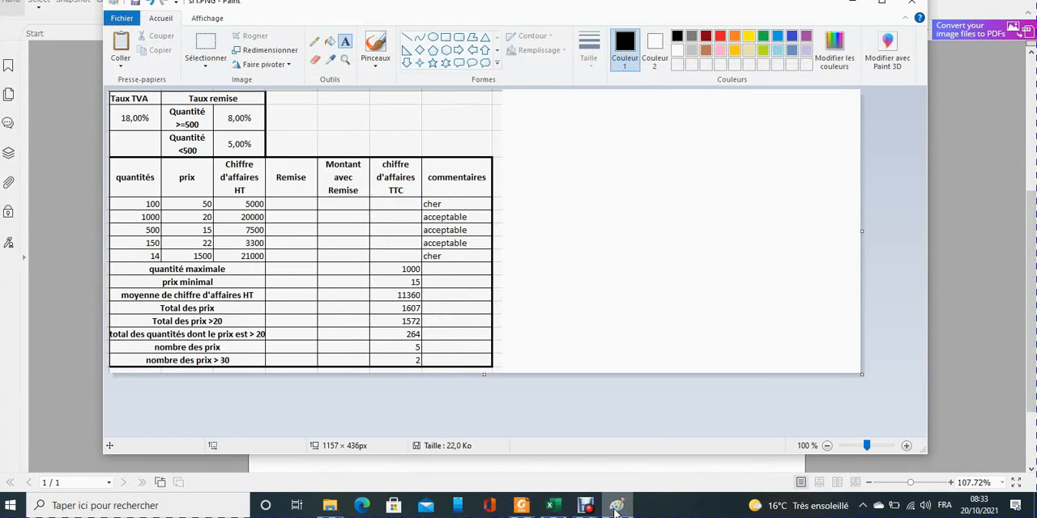
left_click(528, 128)
type("R")
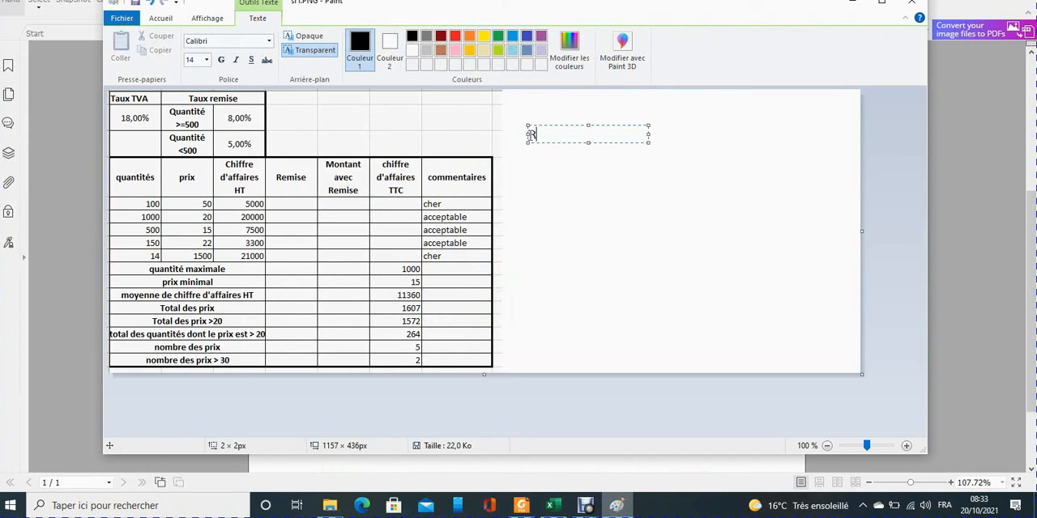
type("emise = CA * Taux remise")
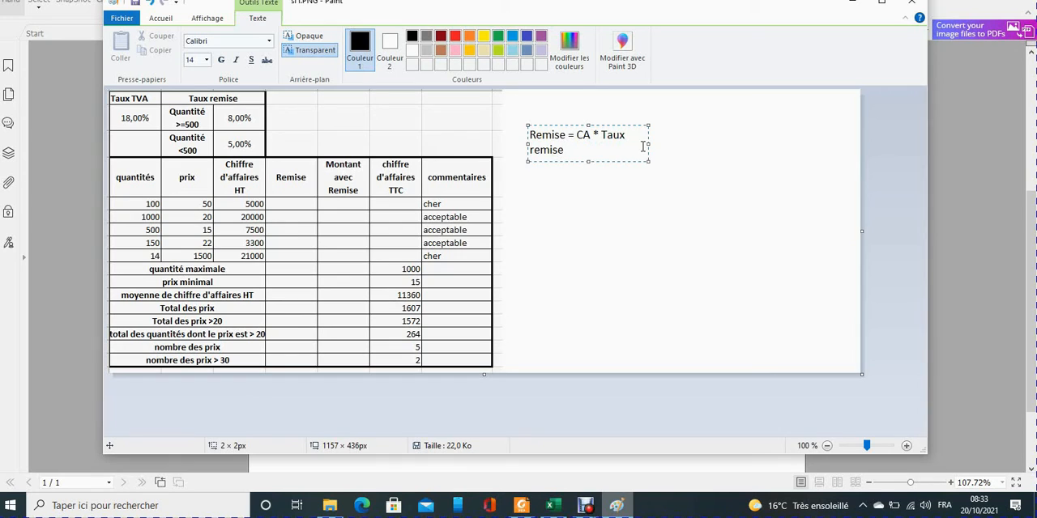
left_click_drag(649, 143, 772, 153)
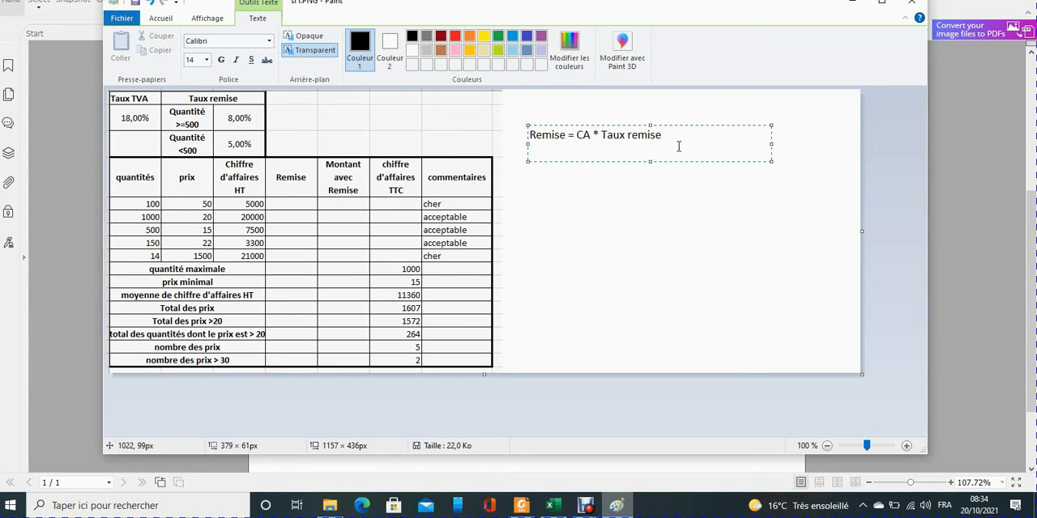
Colour the "Remise = CA * Taux remise" text red.
left_click_drag(663, 134, 528, 135)
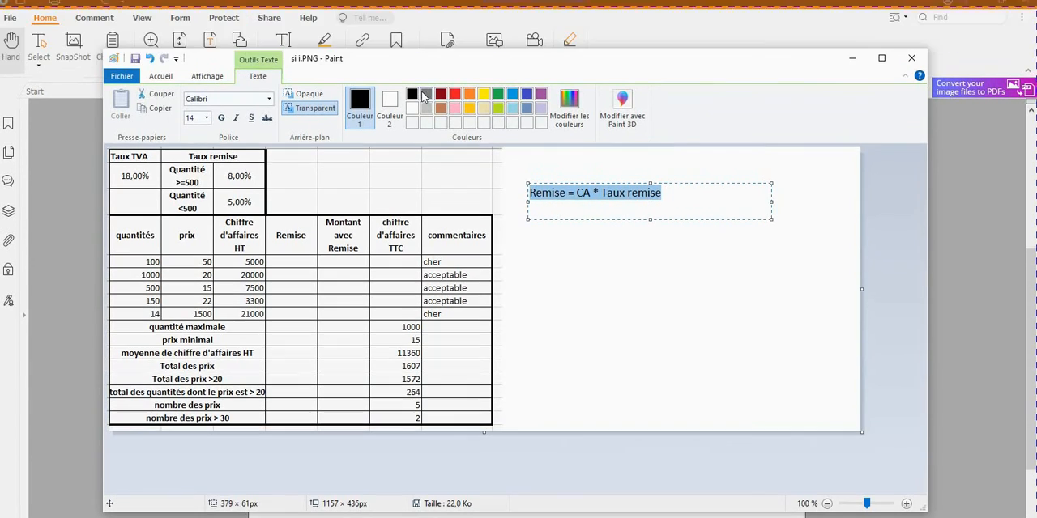
left_click(455, 36)
left_click(686, 137)
Add the line "=C5 * C2" below the remise rule, checking the cell references in the Excel workbook.
key("Return")
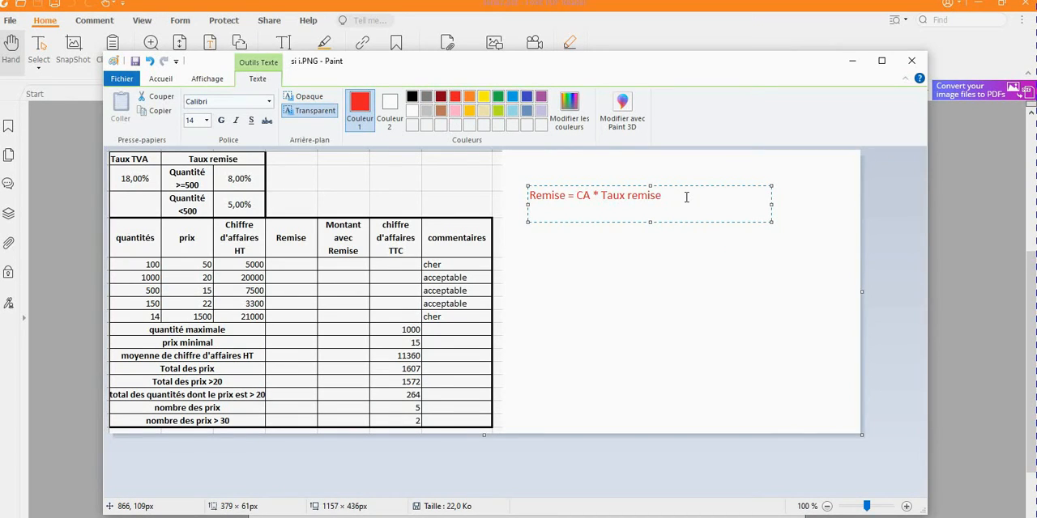
type("=")
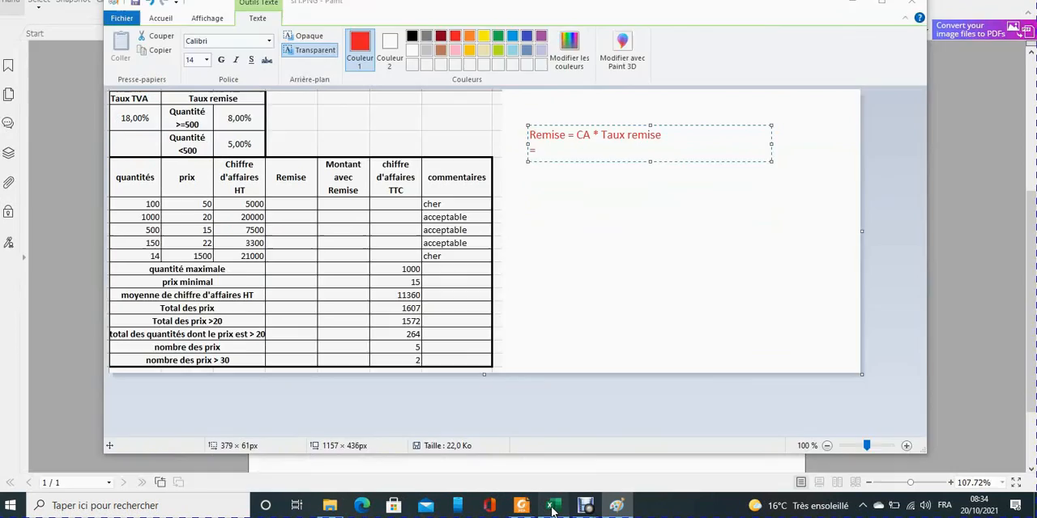
left_click(551, 508)
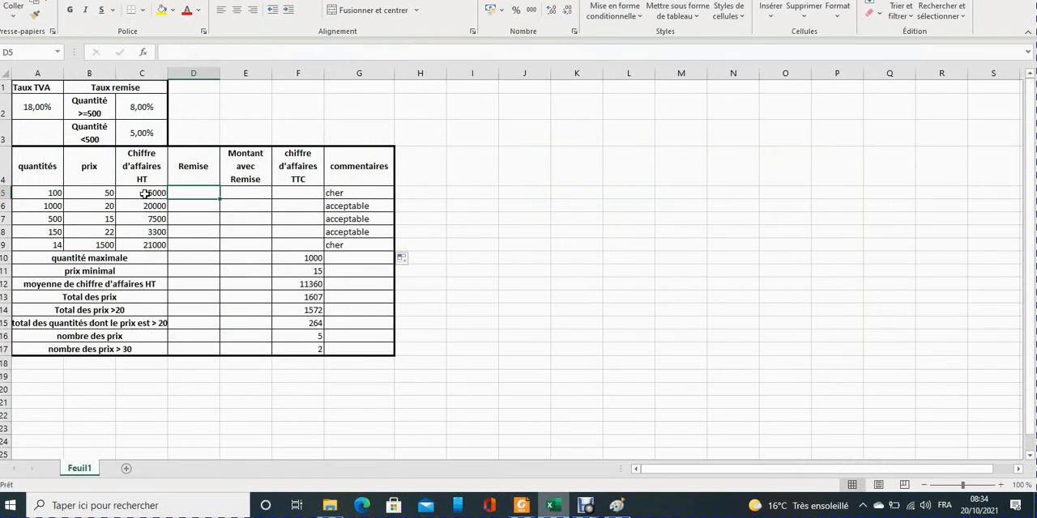
left_click(616, 505)
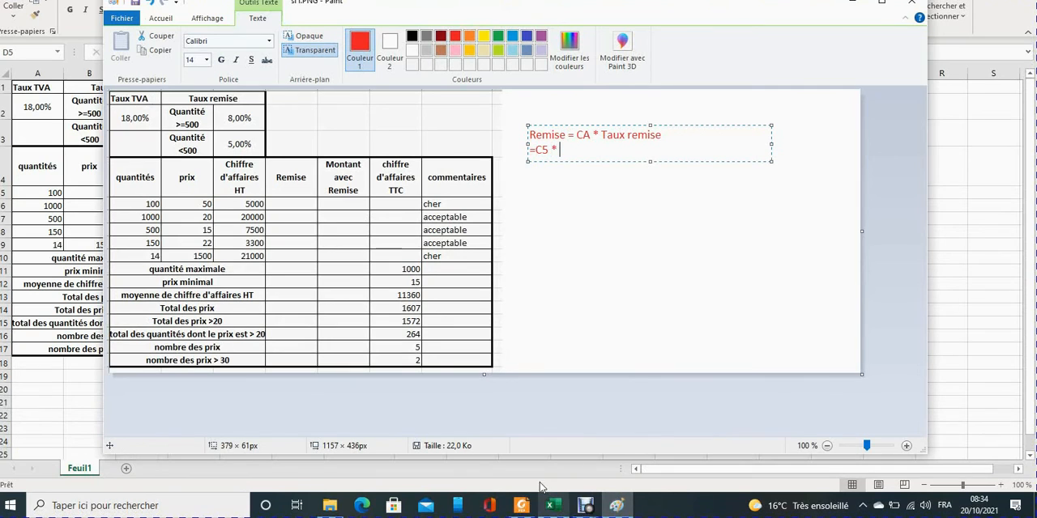
left_click(553, 505)
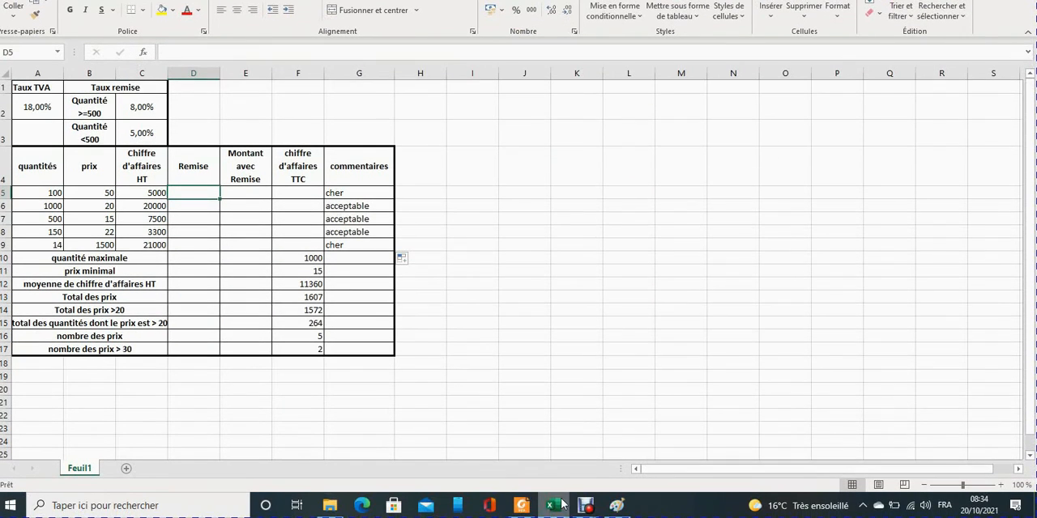
left_click(616, 505)
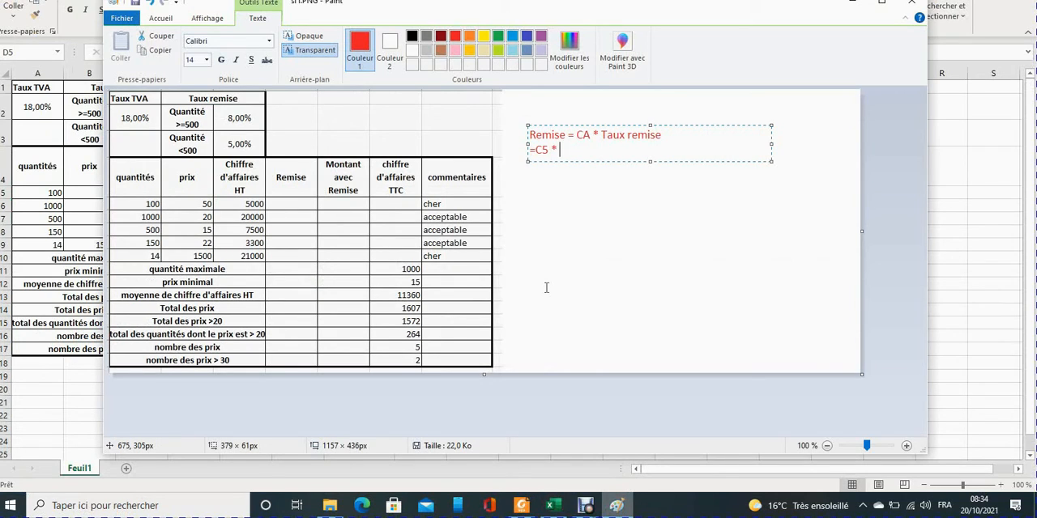
type("C2")
Add a third line, "=C5 * C3", to the remise note for the other discount rate.
key("Return")
type("=C5 * C3")
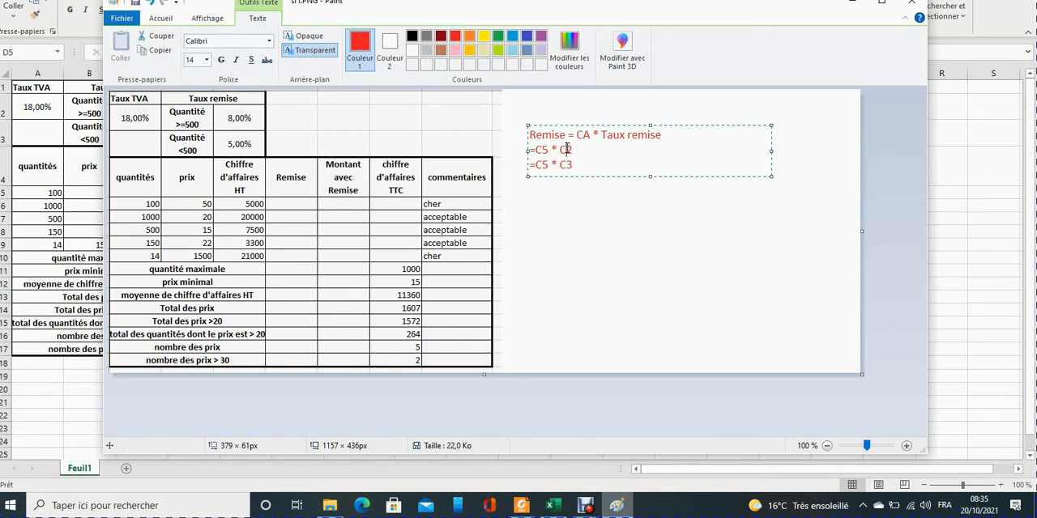
Lock the rate rows in the remise note's two formulas, making them C$2 and C$3.
type("$")
left_click(567, 166)
type("$")
Append "si qt >=500" to the C$2 line and "sinon" to the C$3 line, and enlarge the text box downward.
left_click(568, 150)
key("BackSpace")
key("BackSpace")
key("BackSpace")
key("BackSpace")
type("t")
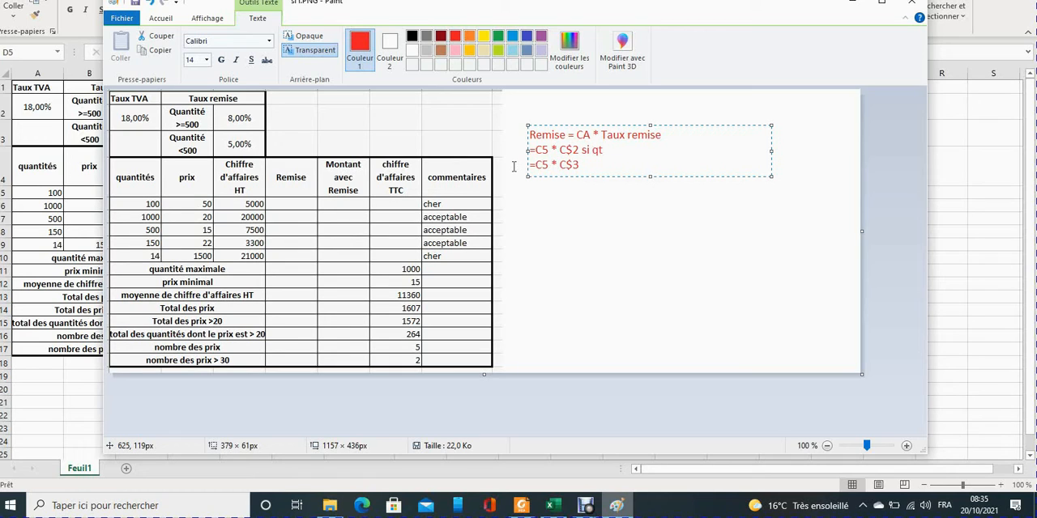
type(" >=")
type("500")
type("non")
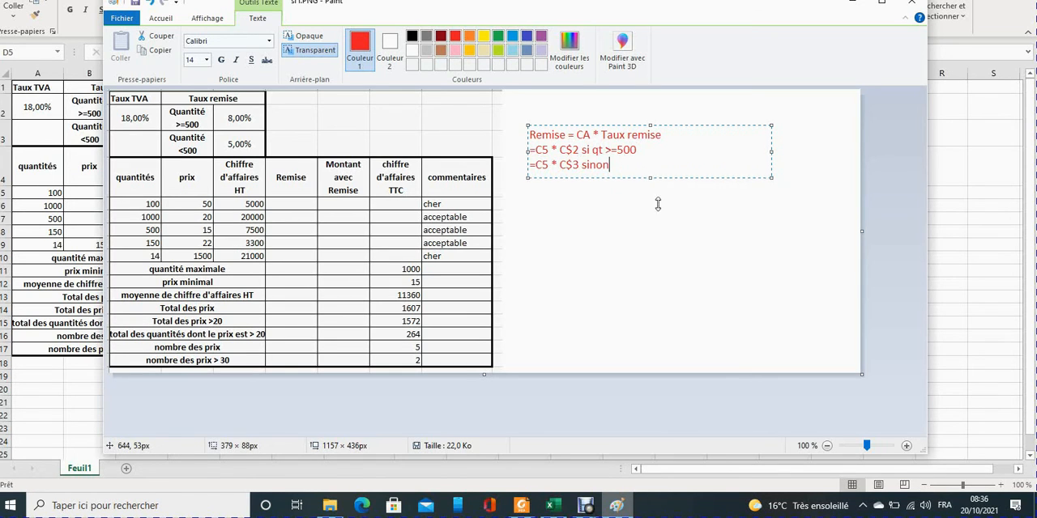
left_click_drag(658, 204, 665, 267)
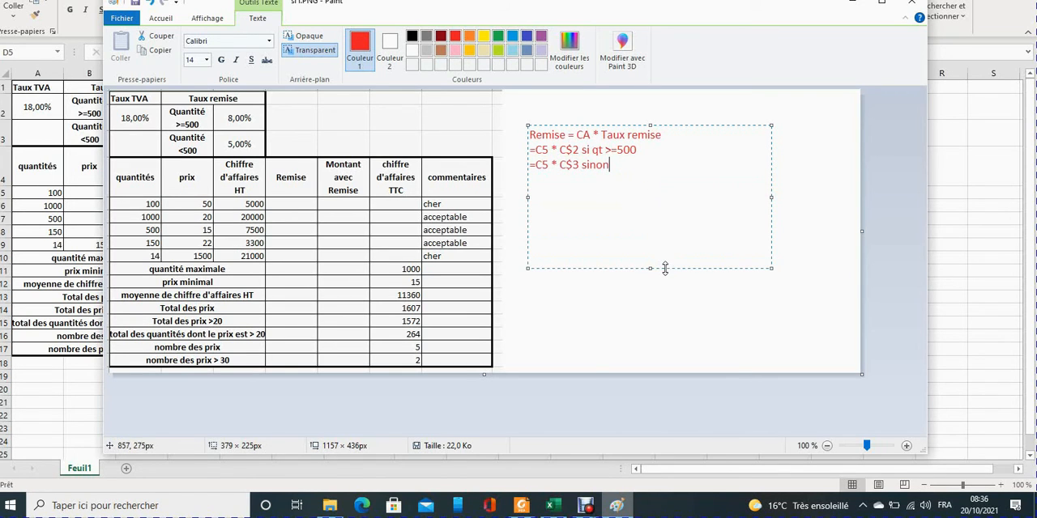
Check the SI syntax in revision 2019.pdf, and back in Paint begin a bold size 20 formula line "=si(A5>=500;".
left_click(522, 505)
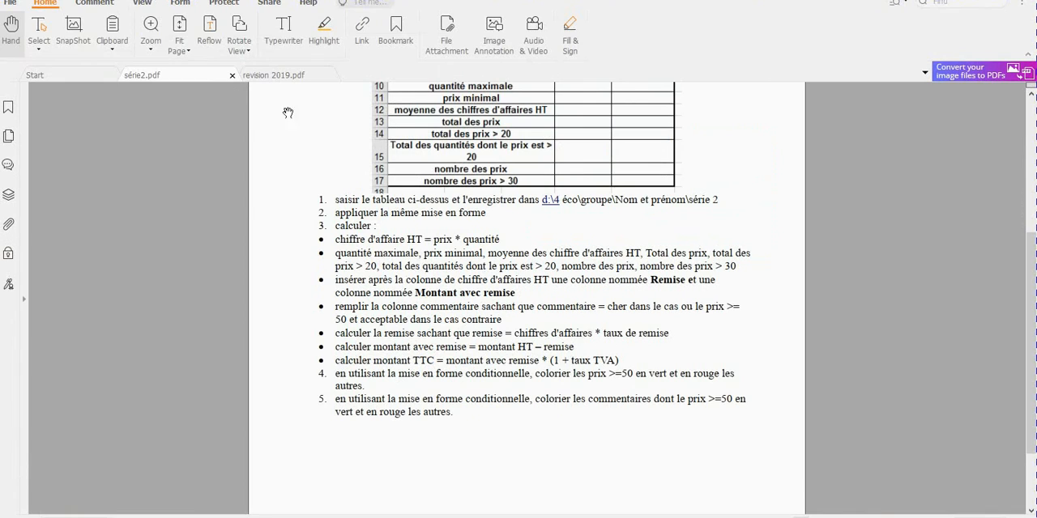
left_click(269, 78)
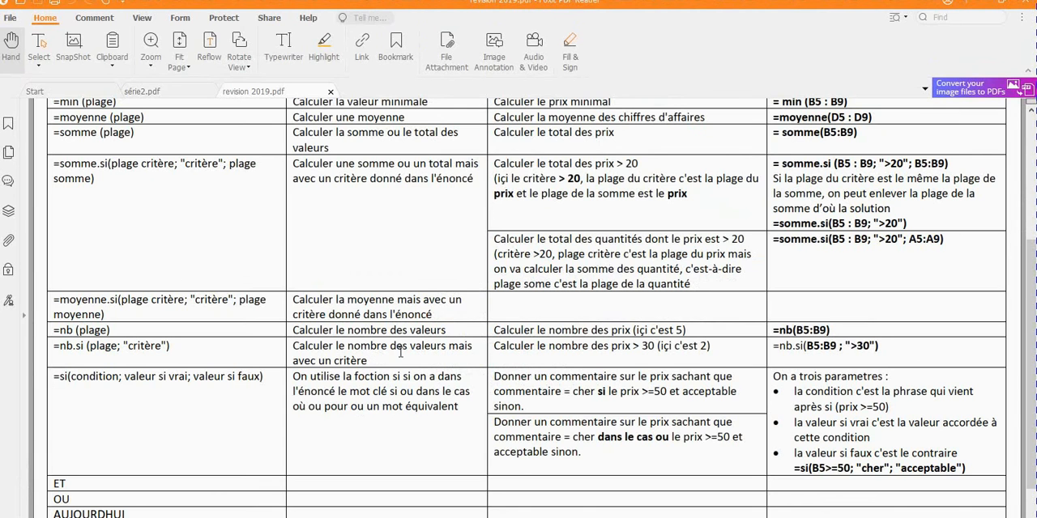
double_click(119, 377)
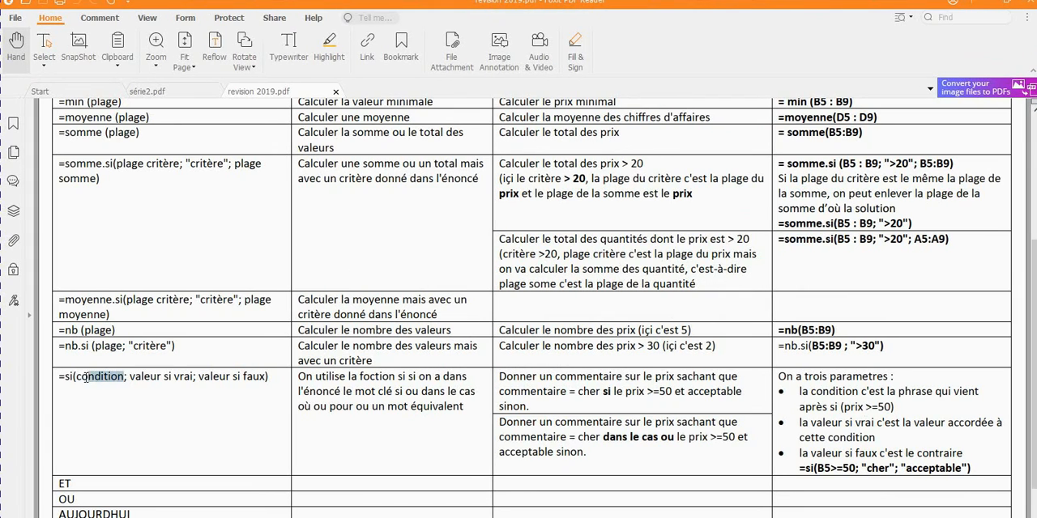
left_click_drag(143, 377, 174, 379)
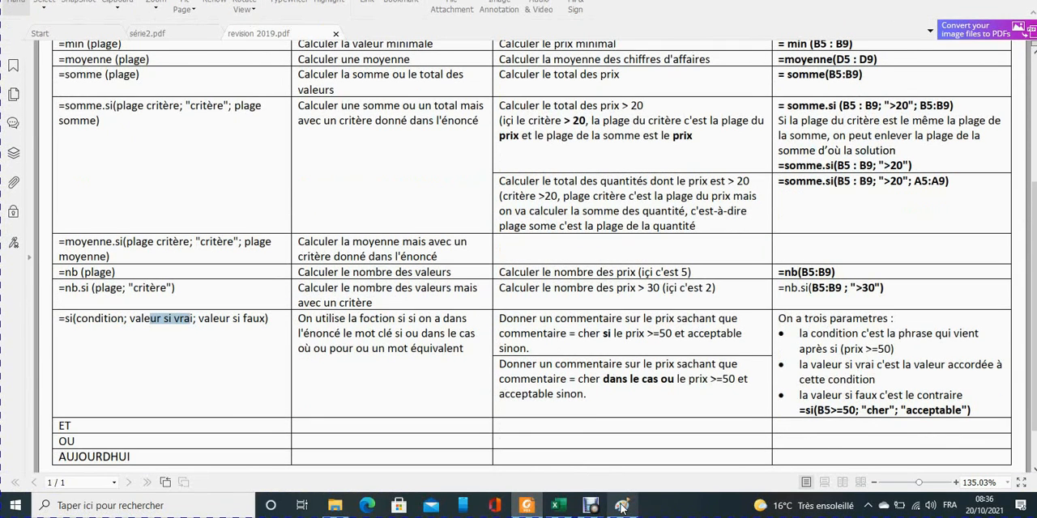
left_click(622, 506)
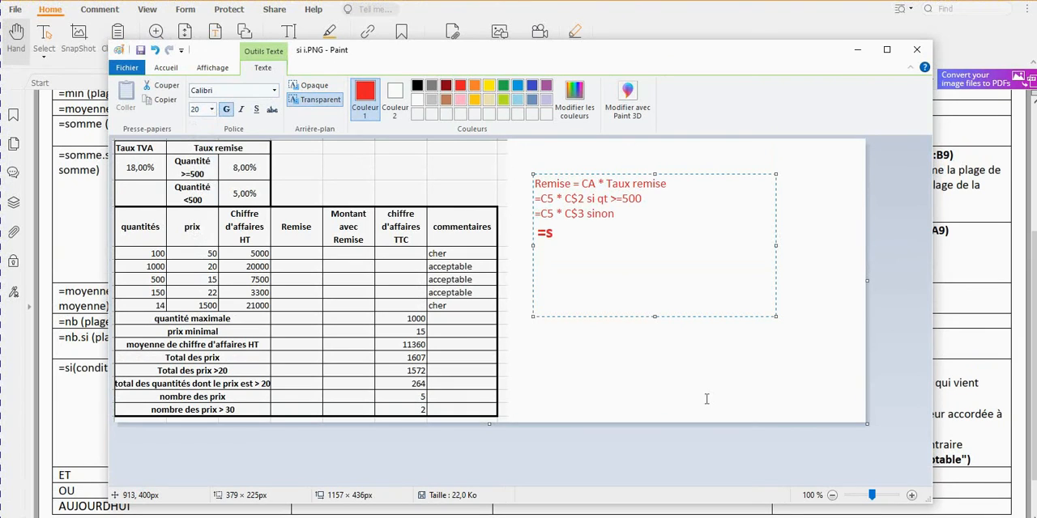
type("i(")
type("A5 >=")
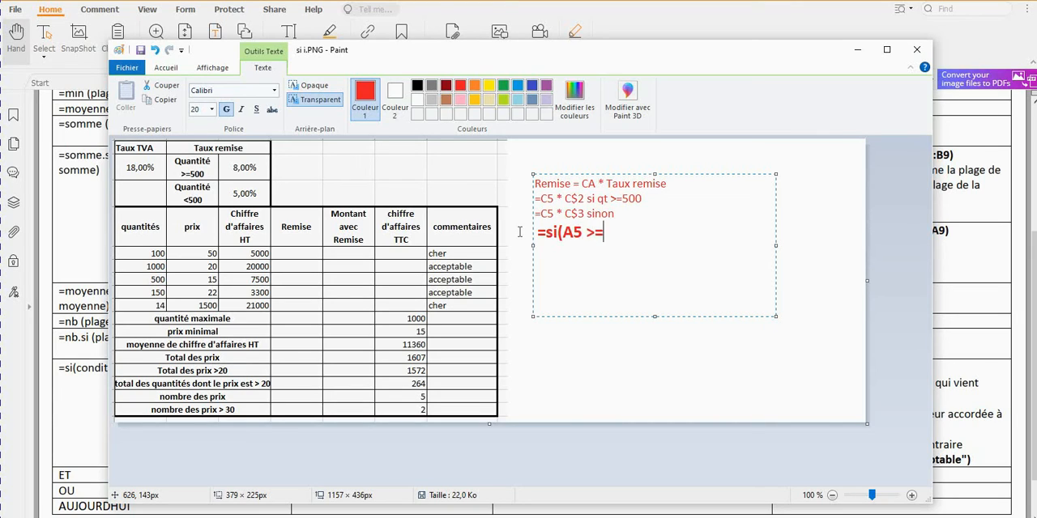
key("BackSpace")
key("Right")
type("0")
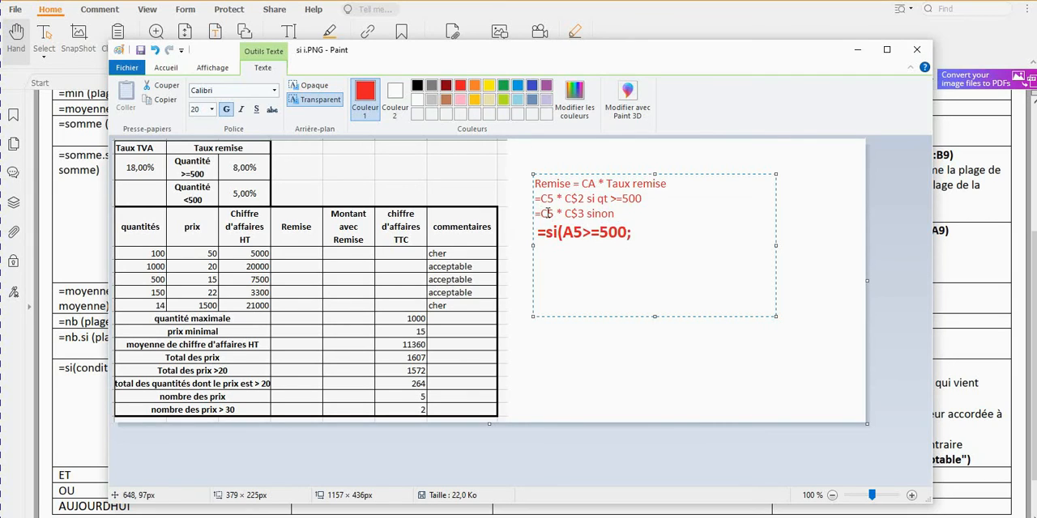
type("; C5*C$2; C5*C")
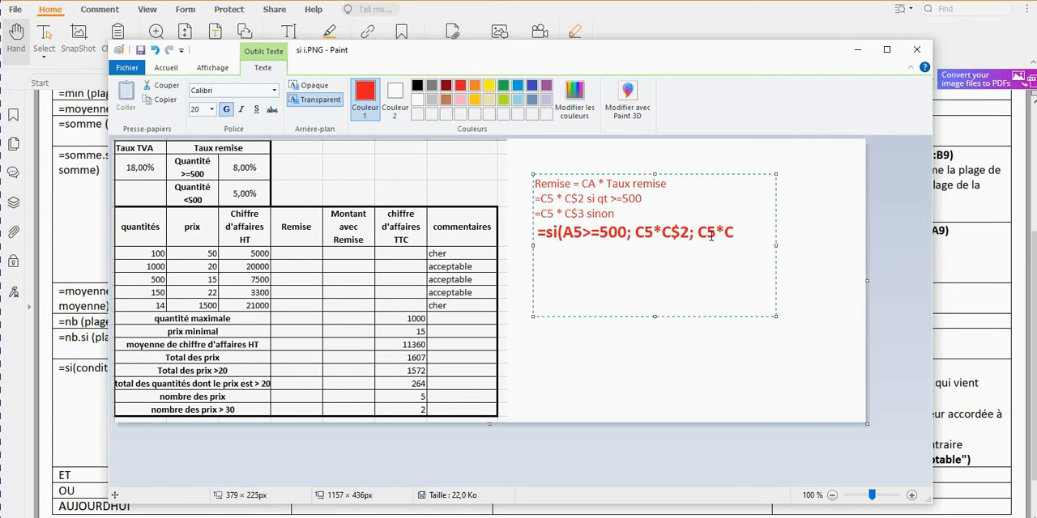
type("$3")
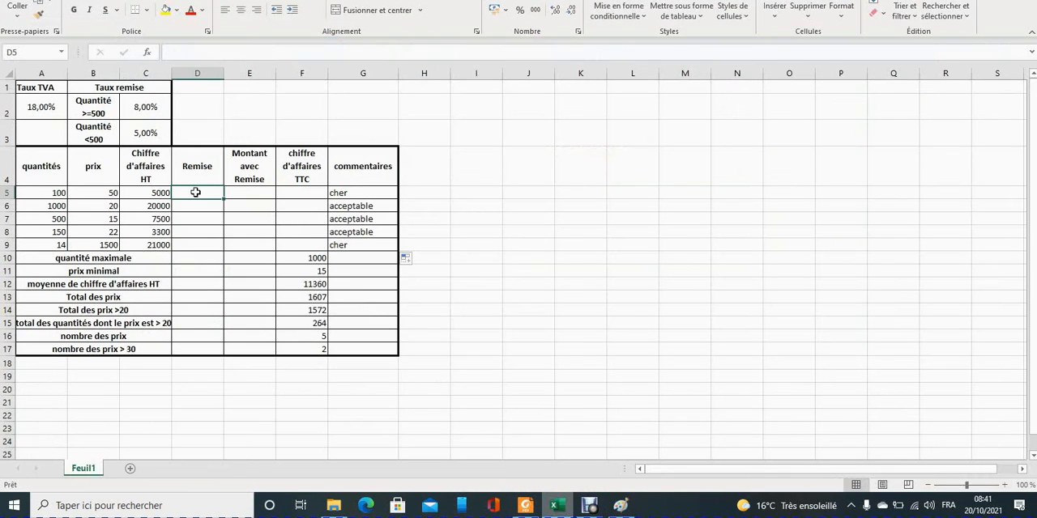
In the Excel workbook, paste =SI(A5>=500; C5*C$2; C5*C$3) into D5 and fill the Remise column down to D9.
type("=SI(A5>=500; C5*C$2; C5*C$3)")
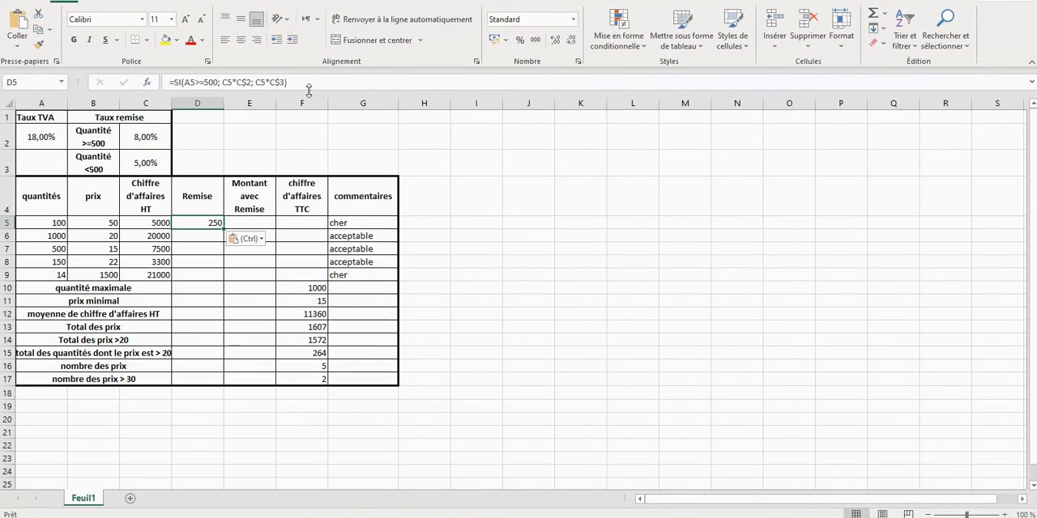
left_click_drag(308, 76, 161, 75)
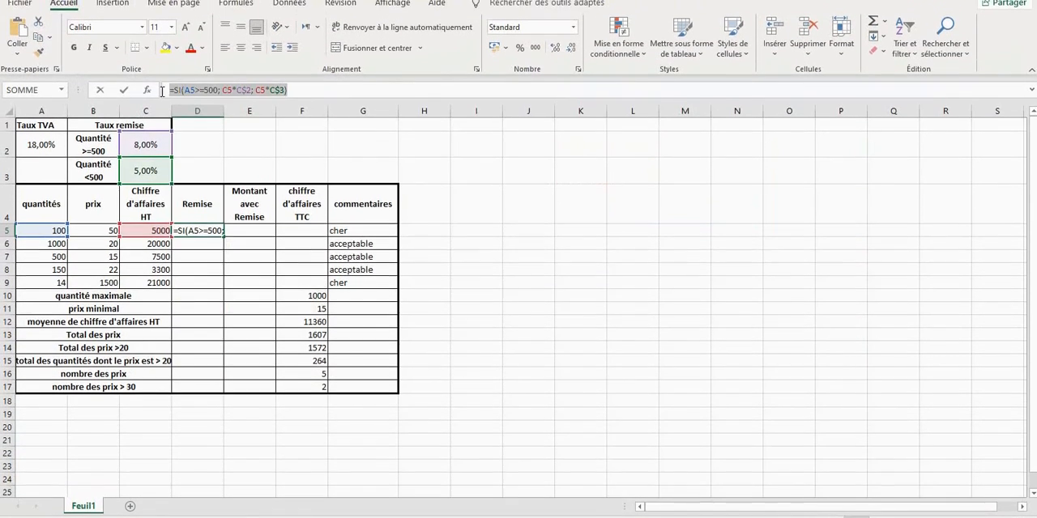
key("Return")
left_click(209, 231)
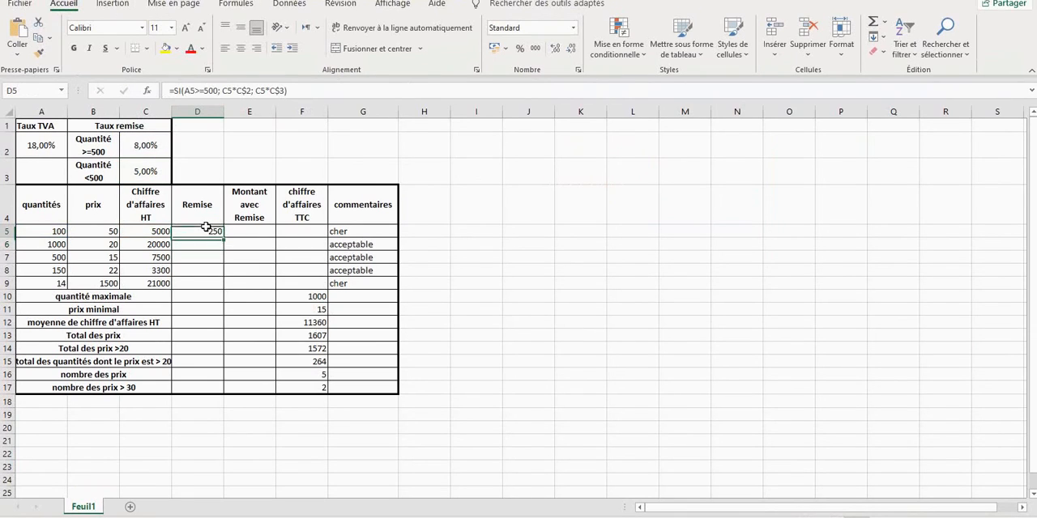
left_click_drag(225, 239, 221, 288)
Calculate Montant avec Remise in E5 with =C5-D5 and fill the formula down to E9.
left_click(259, 232)
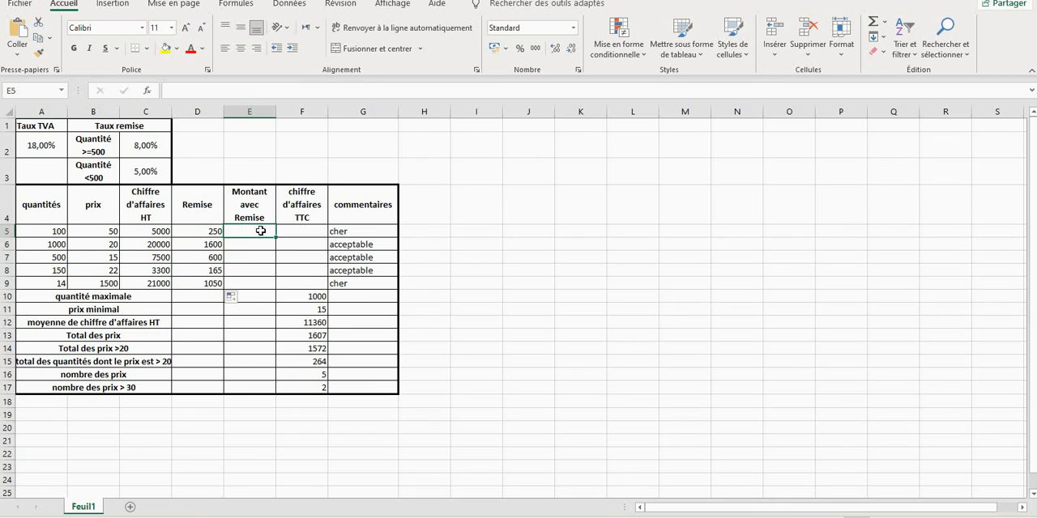
type("=")
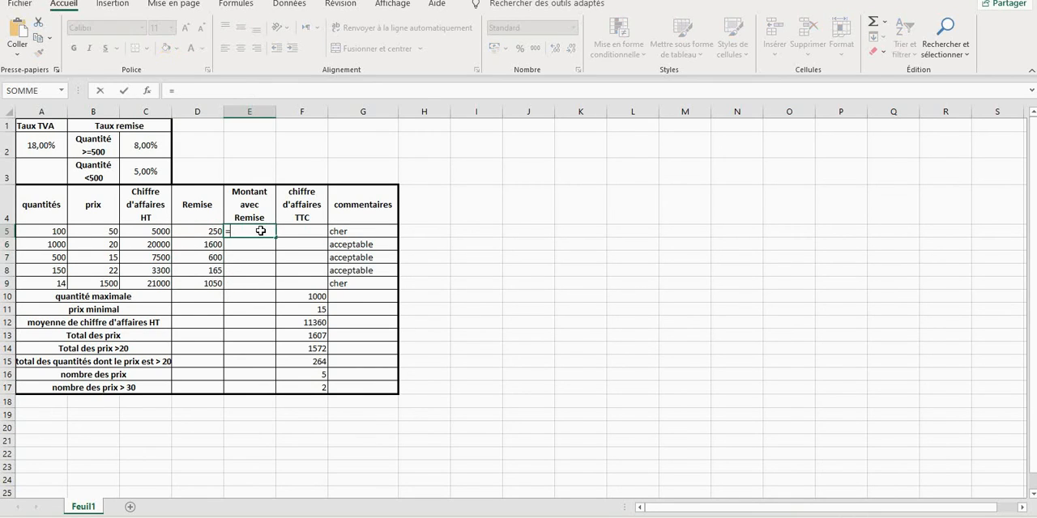
left_click(139, 232)
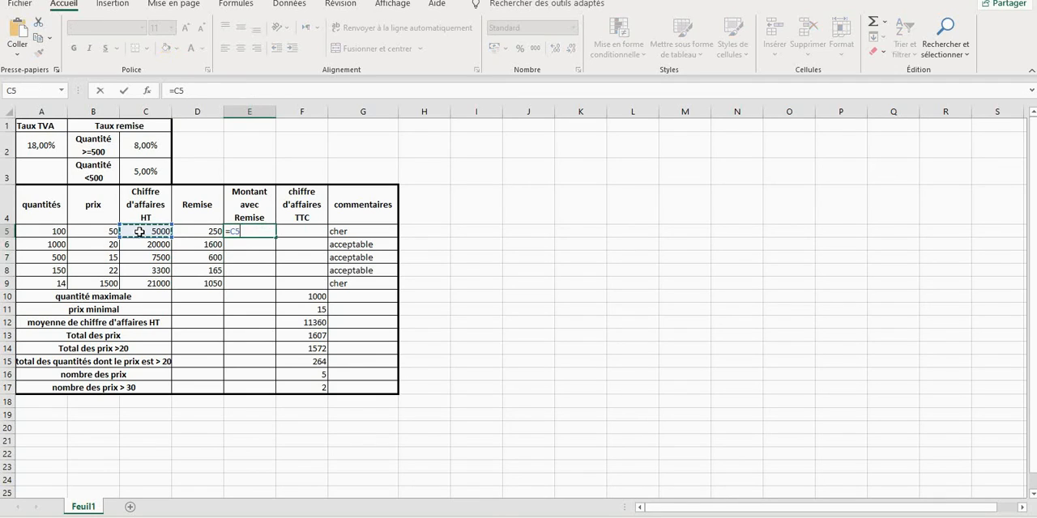
type("-")
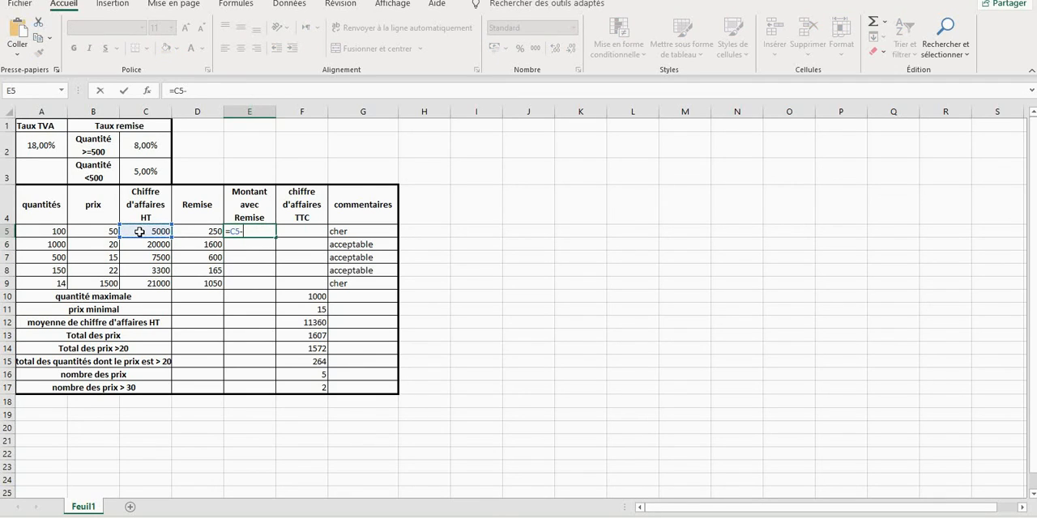
left_click(203, 233)
key("Return")
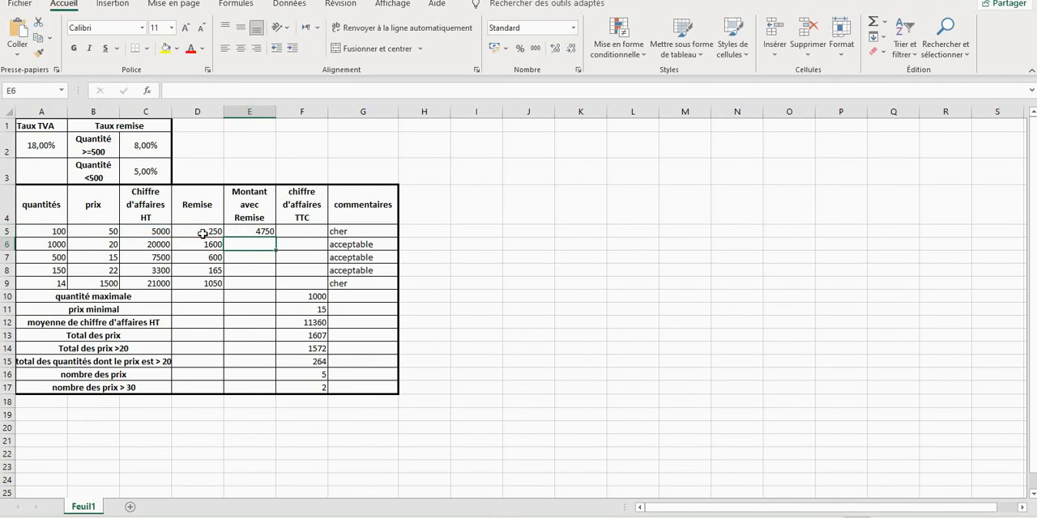
left_click(261, 234)
left_click_drag(276, 237, 273, 285)
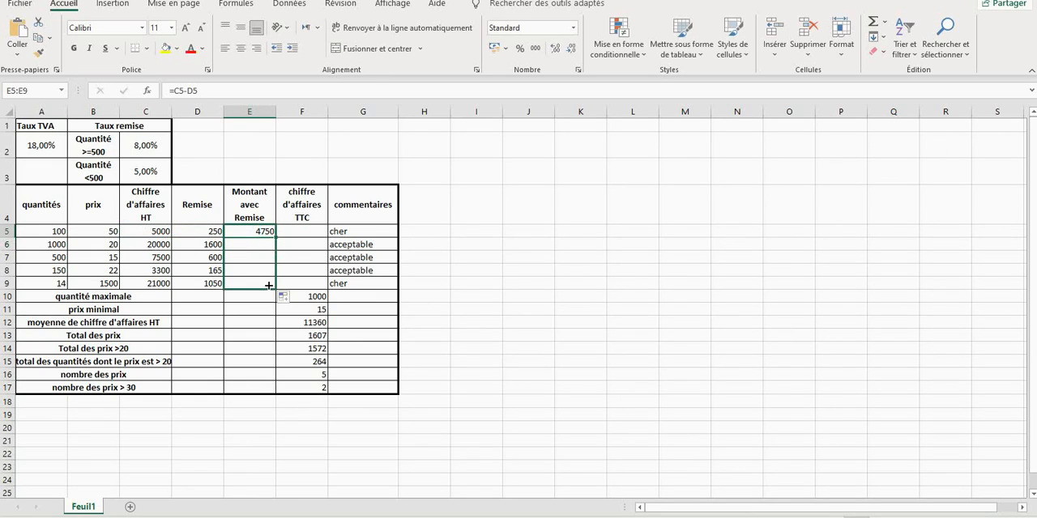
Start the chiffre d'affaires TTC formula in F5, consulting the montant TTC rule in série2.pdf before returning to Excel.
left_click(308, 236)
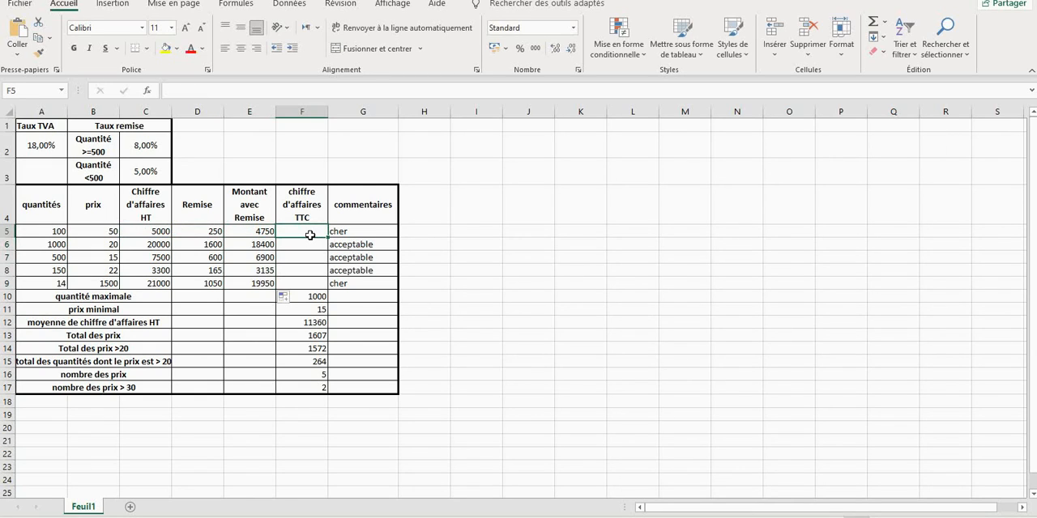
type("=")
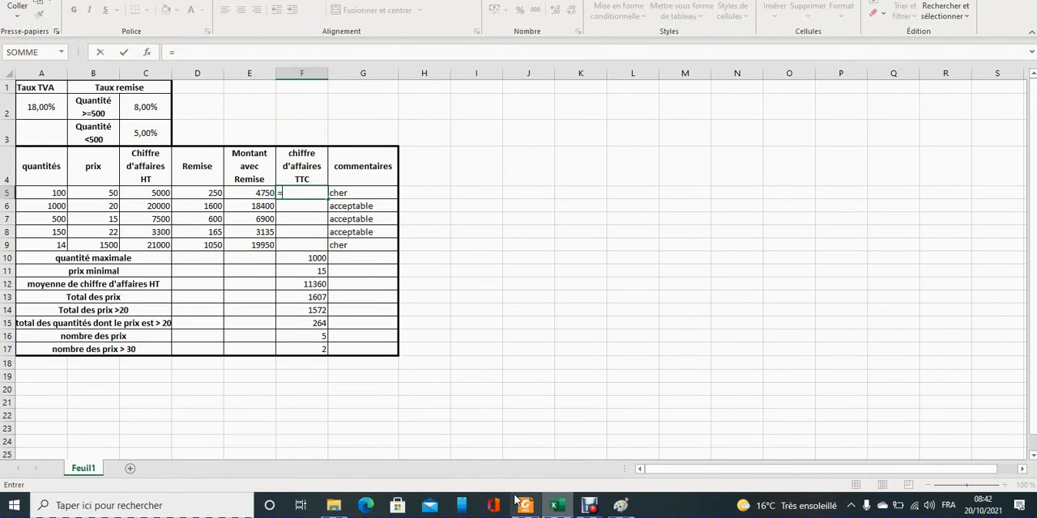
left_click(523, 505)
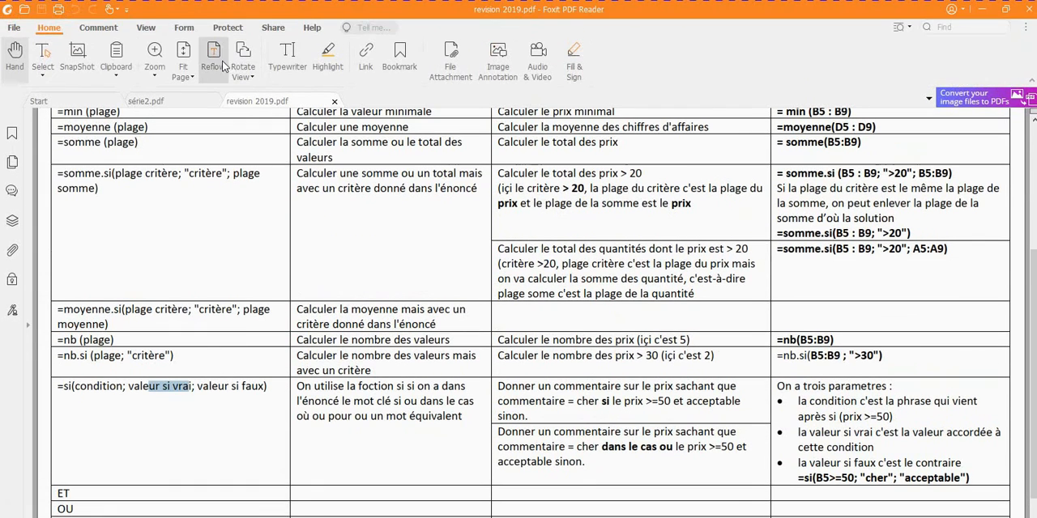
left_click(162, 102)
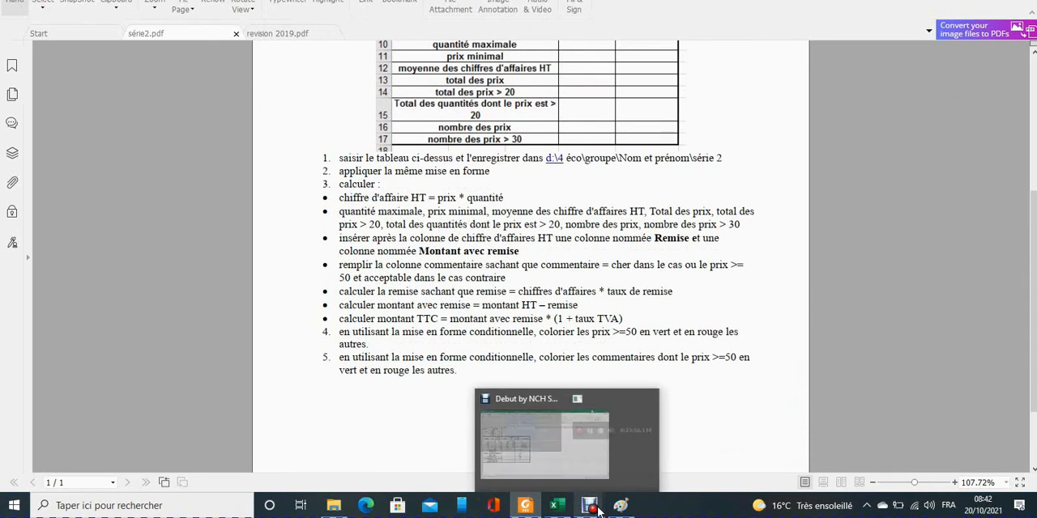
left_click(556, 505)
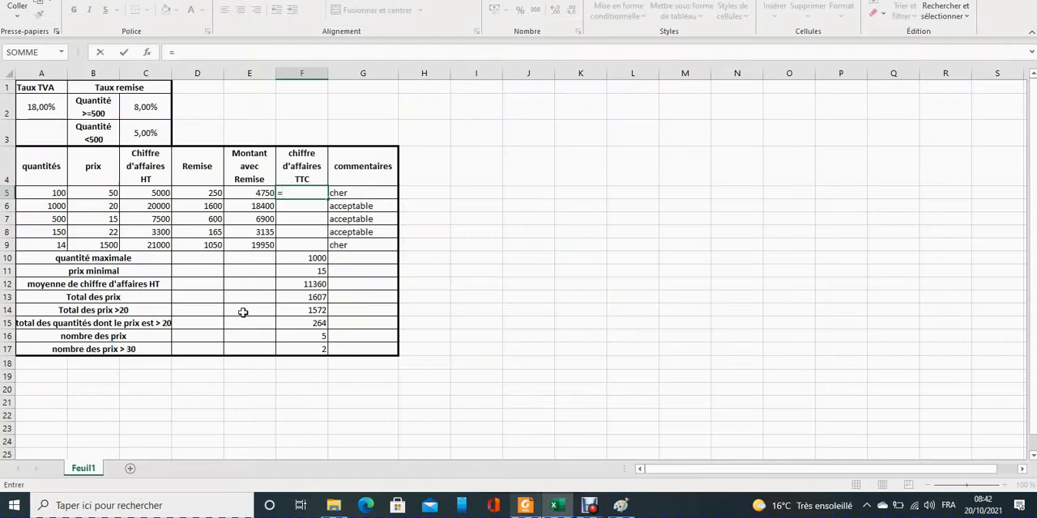
Complete F5 as =E5*(1+A$2) with the TVA rate row locked, and fill the formula down to F9.
left_click(246, 193)
type("*")
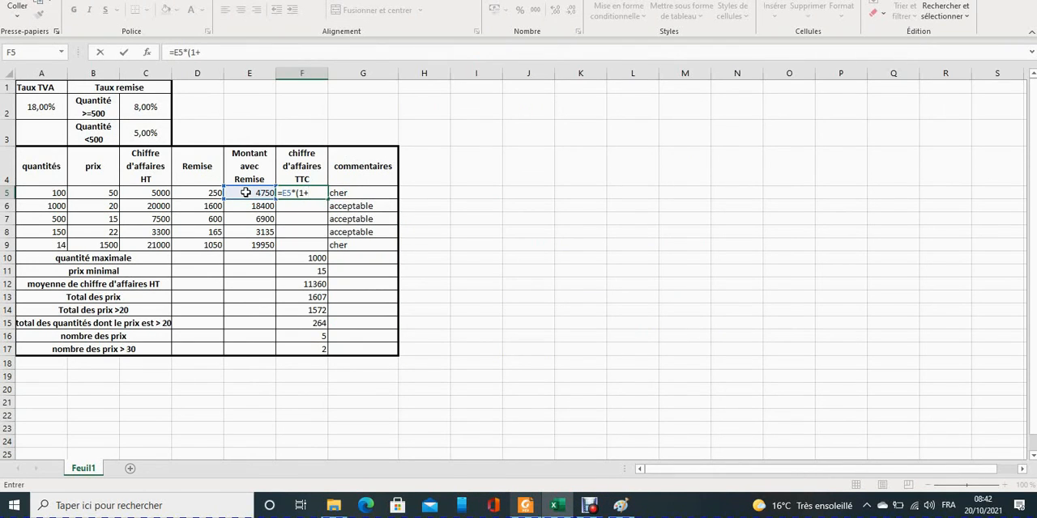
left_click(37, 108)
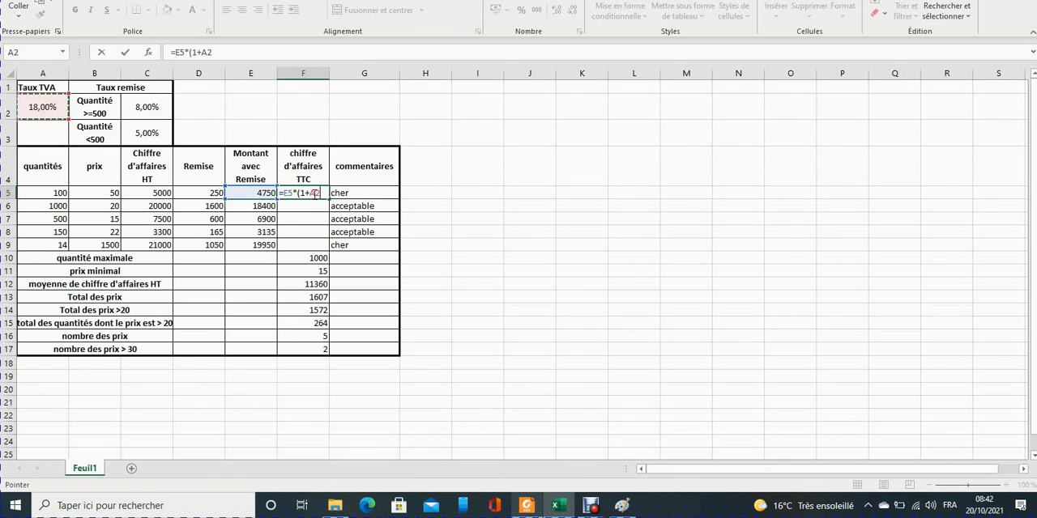
left_click(314, 195)
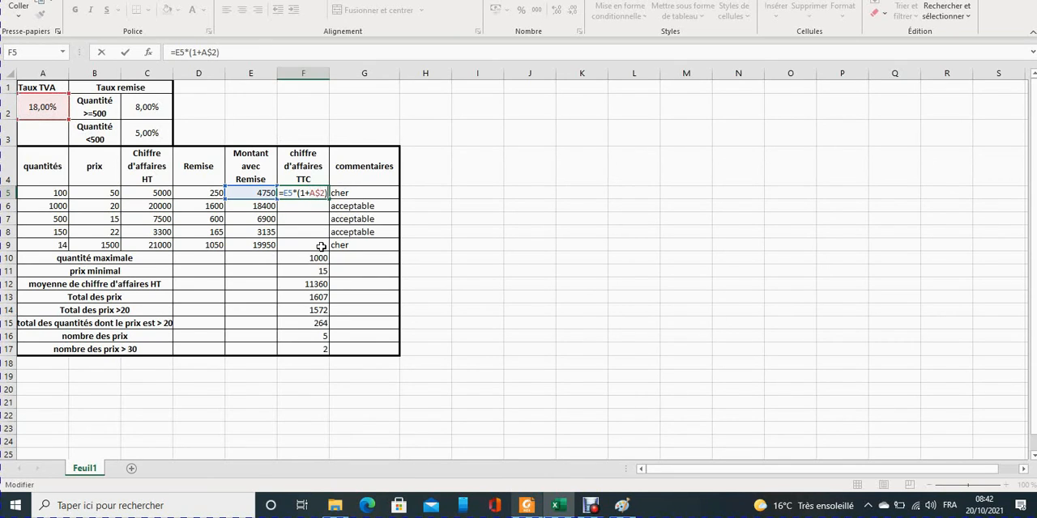
type("$")
key("Return")
left_click(320, 195)
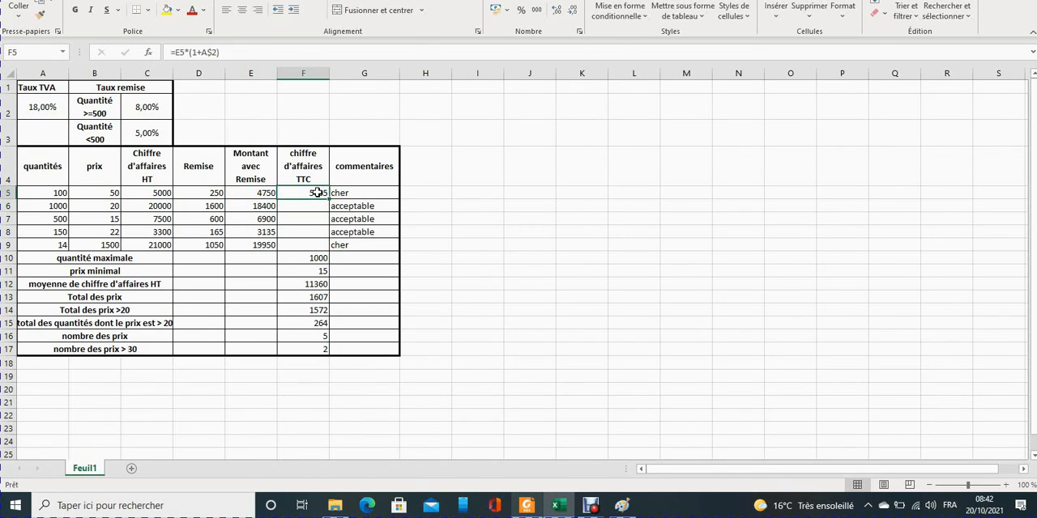
left_click_drag(328, 199, 325, 249)
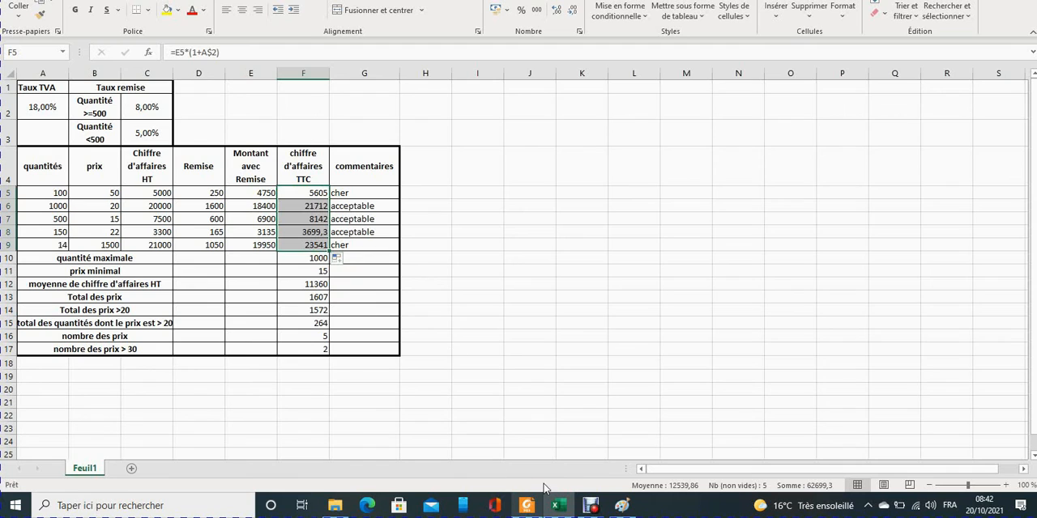
Consult instruction 4 on colouring the prices in série2.pdf, then return to the Excel workbook.
left_click(526, 506)
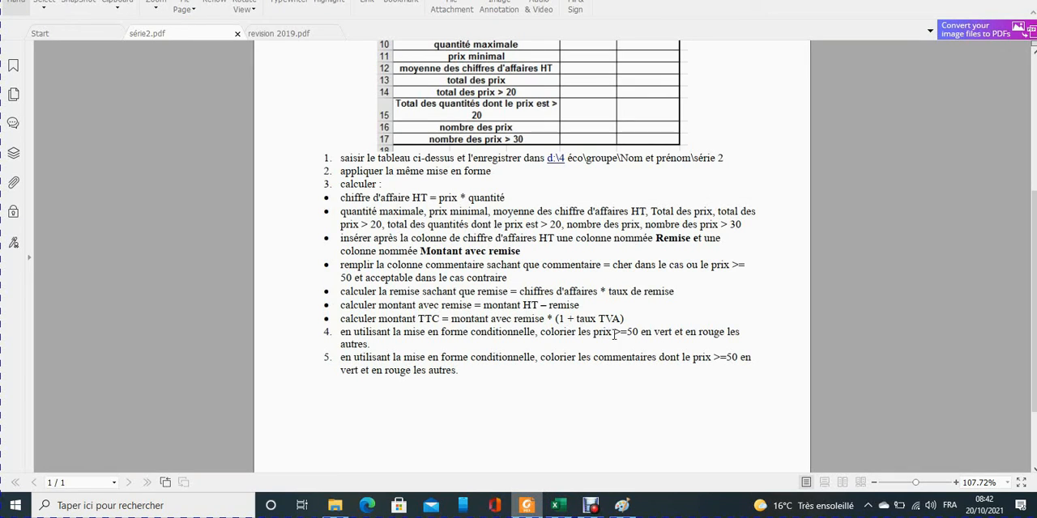
left_click_drag(614, 334, 623, 335)
left_click_drag(589, 332, 613, 333)
left_click(558, 506)
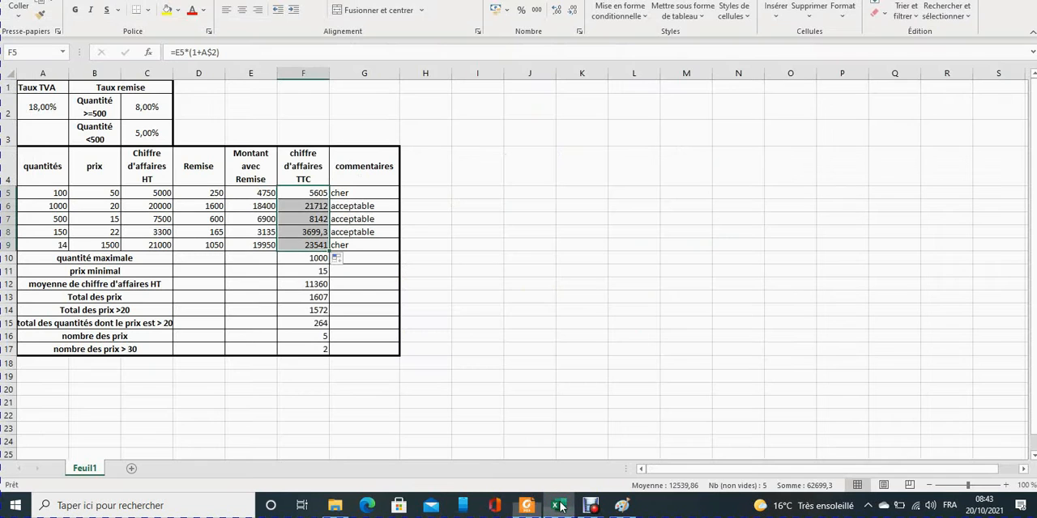
Start a conditional formatting rule on prix cells B5:B9 for cell values supérieure ou égale à 50.
left_click(86, 198)
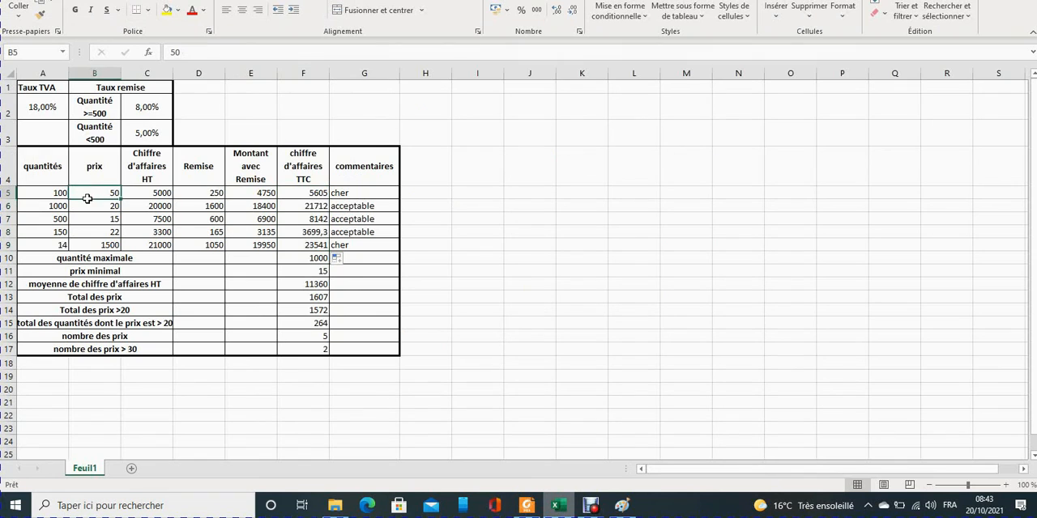
left_click_drag(87, 199, 89, 245)
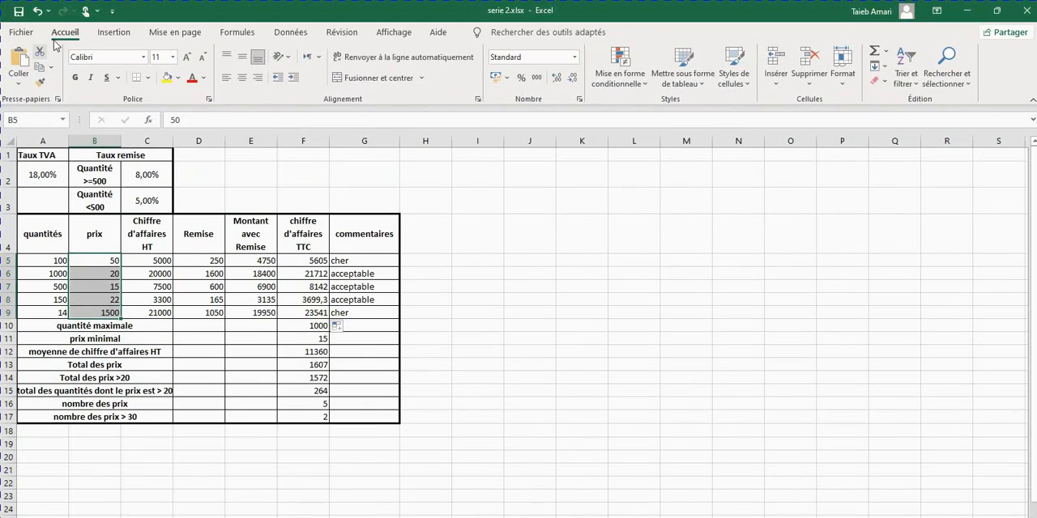
left_click(635, 89)
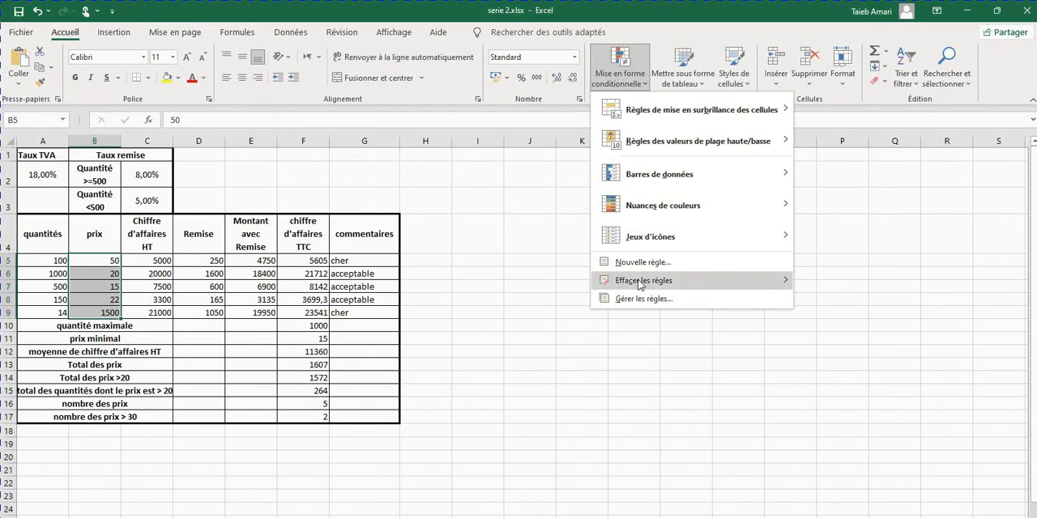
left_click(643, 299)
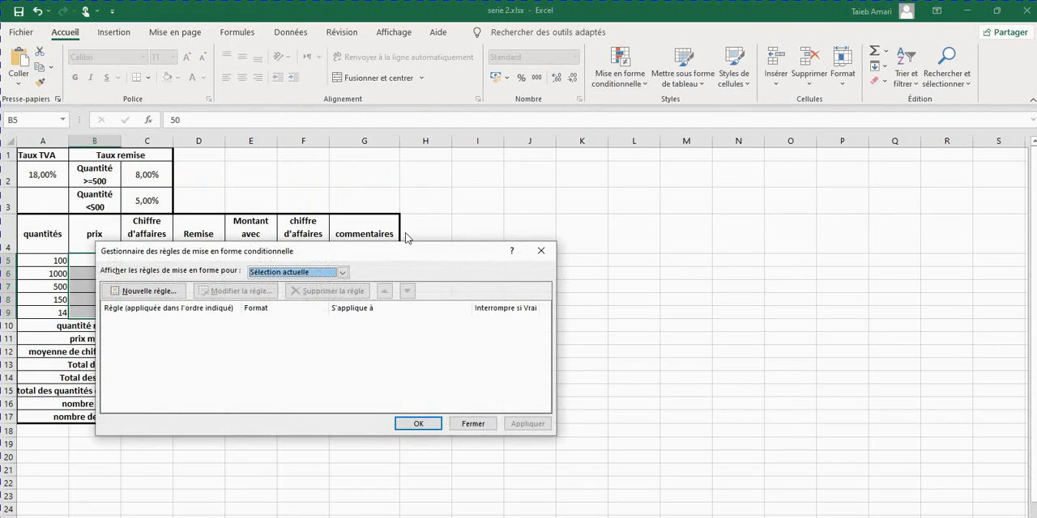
left_click(147, 292)
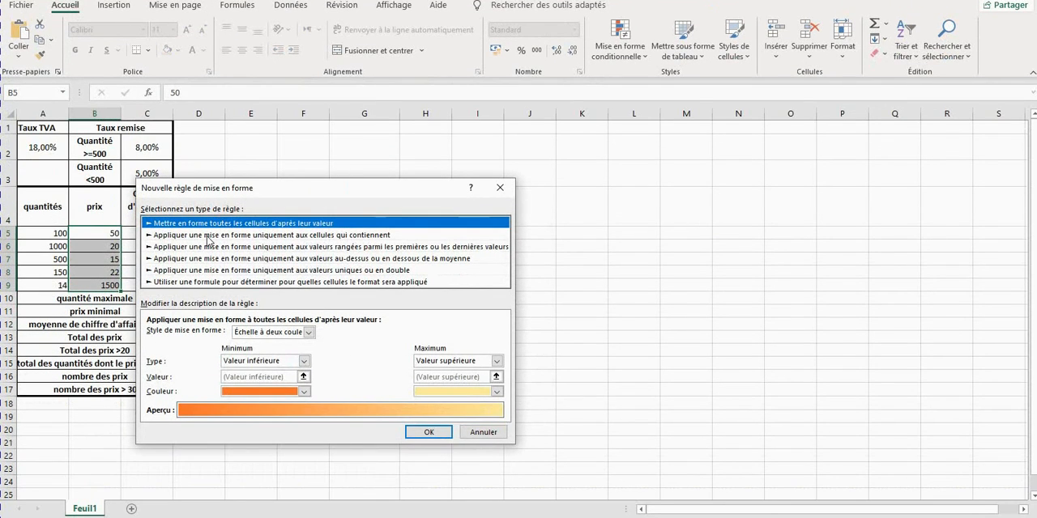
left_click(209, 235)
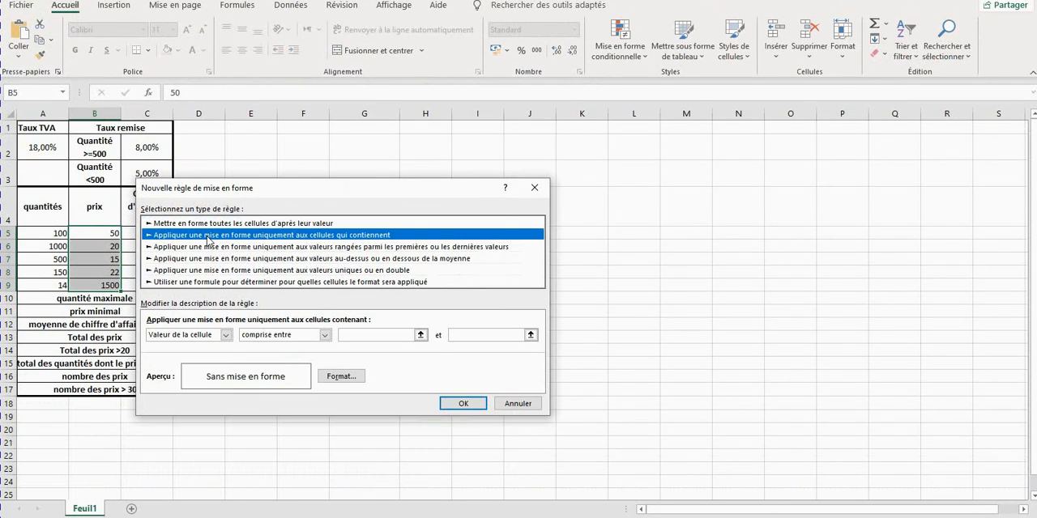
left_click(325, 336)
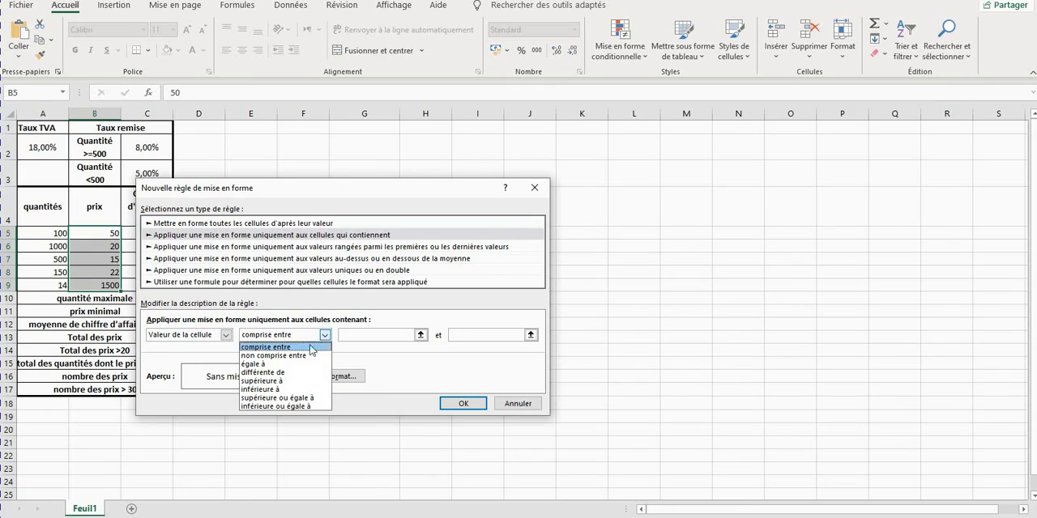
left_click(273, 397)
left_click(357, 335)
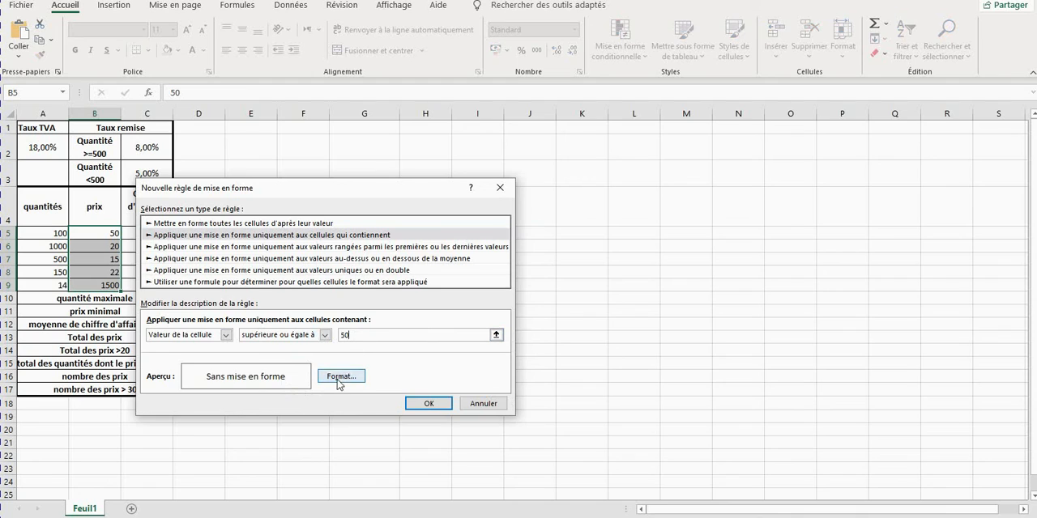
Give the >= 50 rule a dark red fill and add it to the rules for B5:B9.
left_click(341, 377)
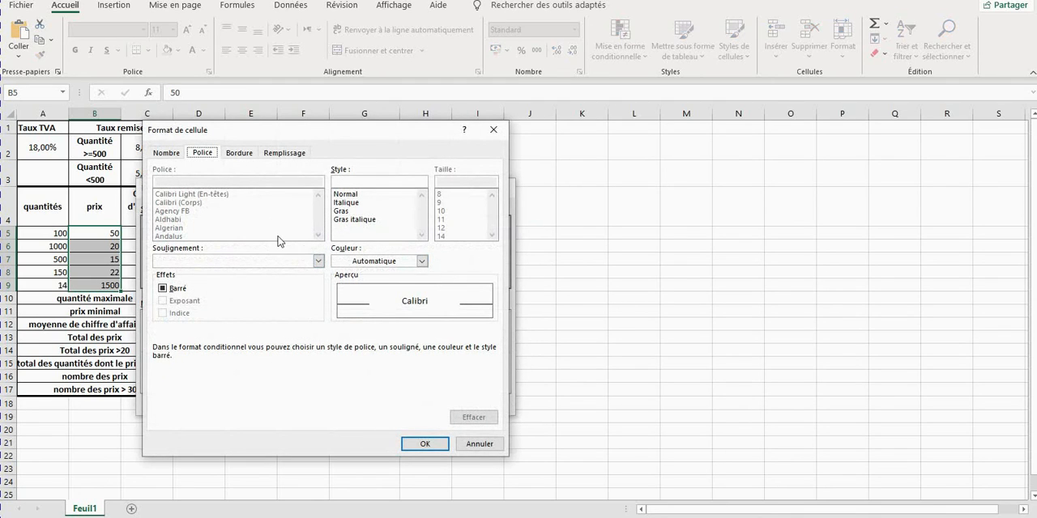
left_click(283, 153)
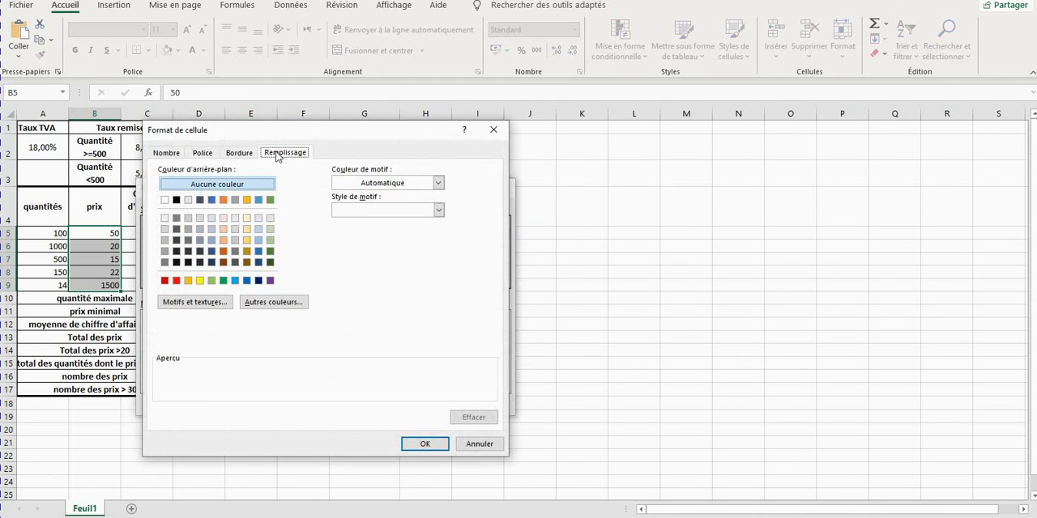
left_click(164, 280)
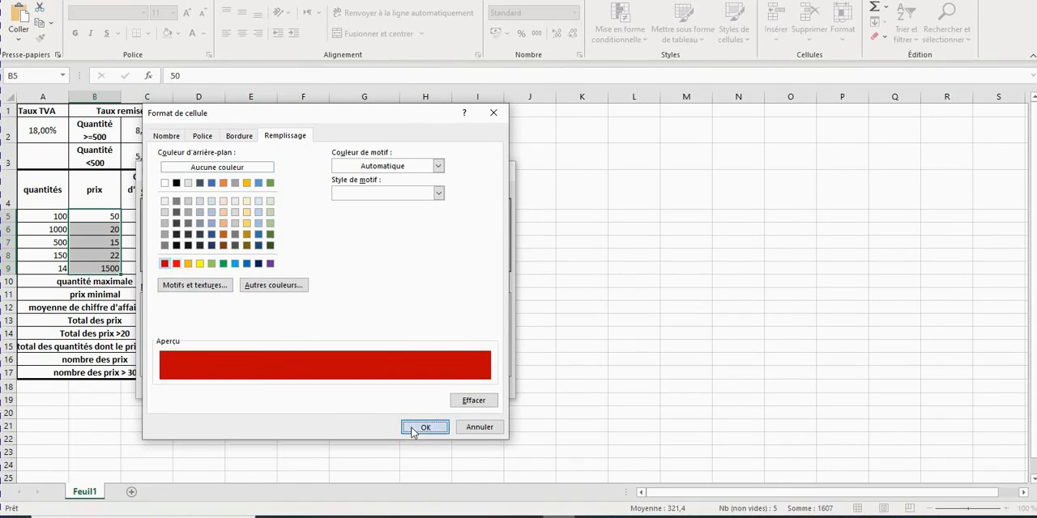
left_click(418, 428)
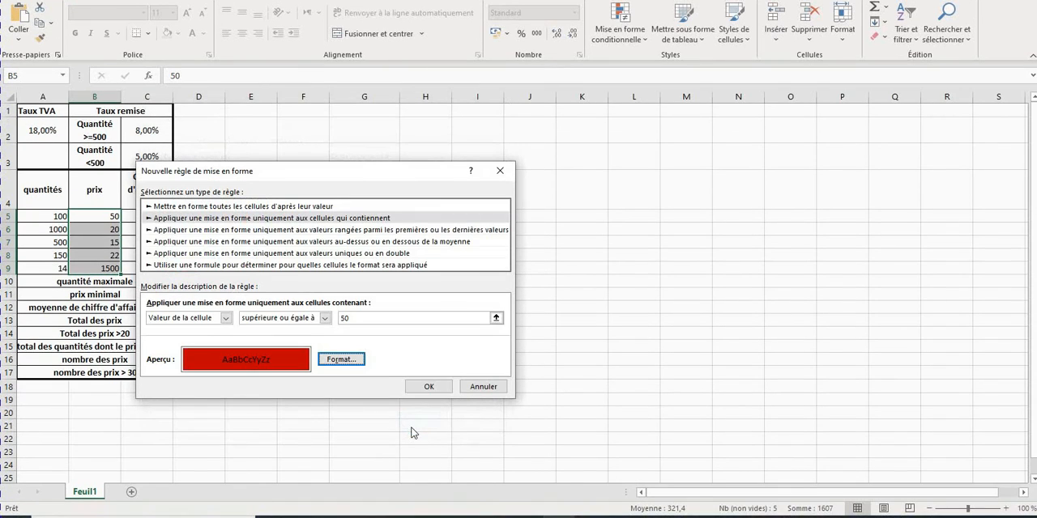
left_click(423, 385)
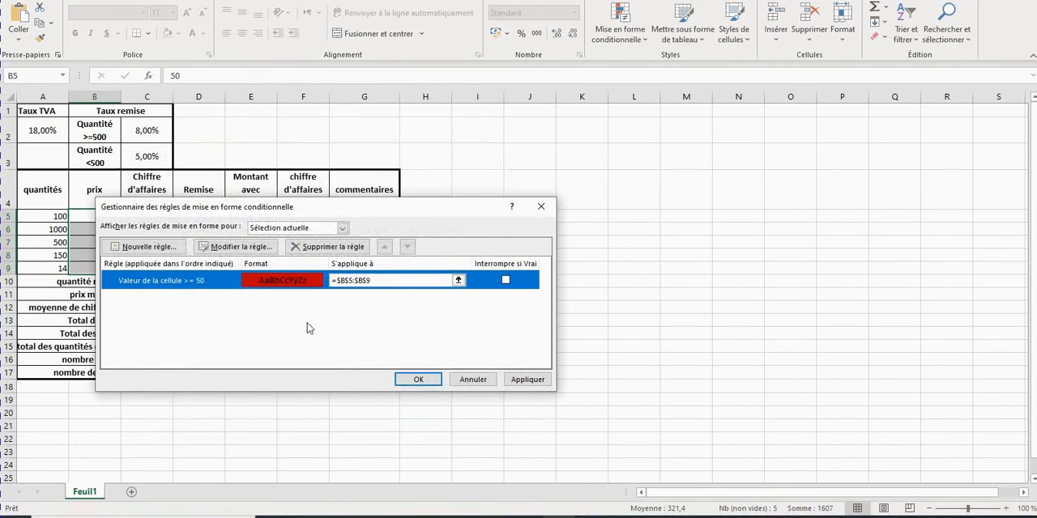
Define a second rule for B5:B9 for cell values inférieure à 50, with a green fill.
left_click(143, 247)
left_click(219, 219)
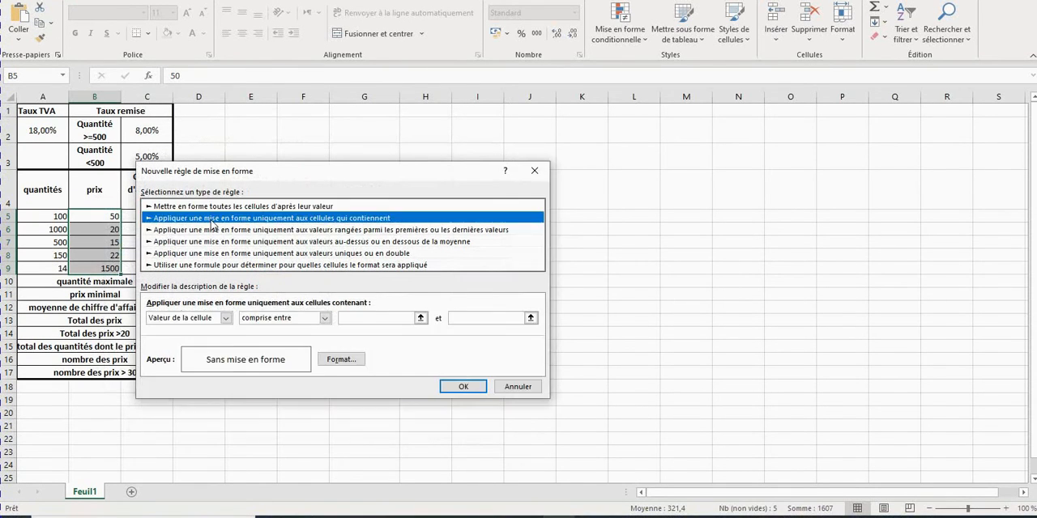
left_click(324, 318)
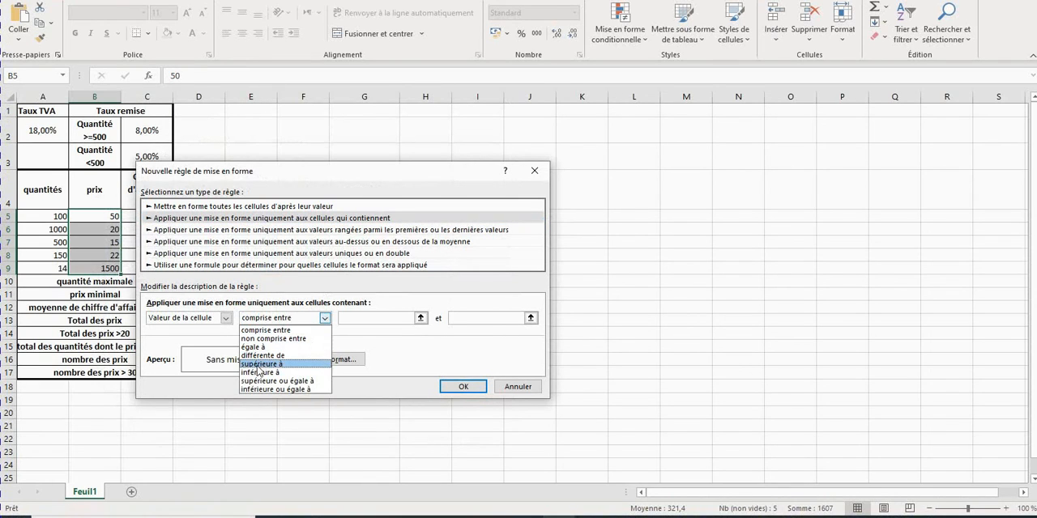
left_click(268, 373)
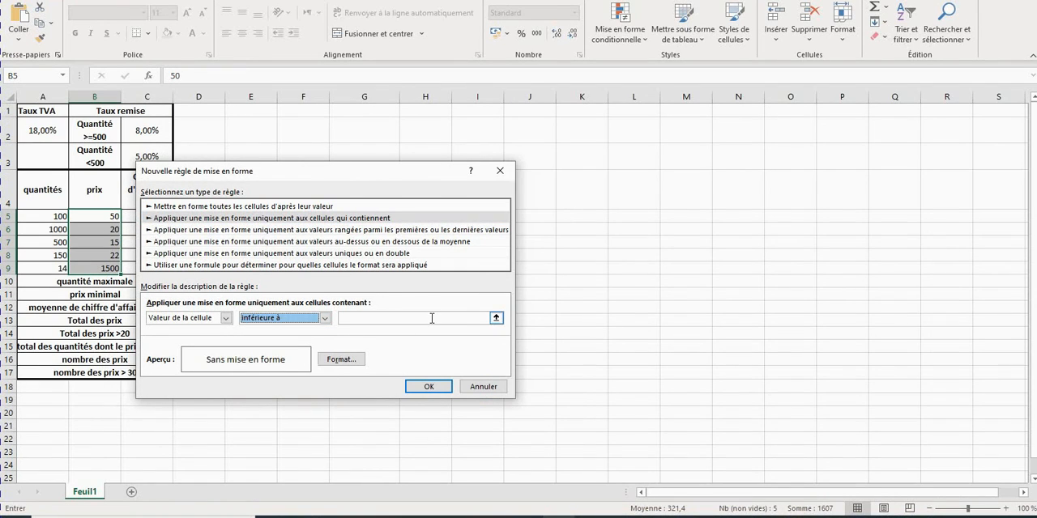
left_click(432, 318)
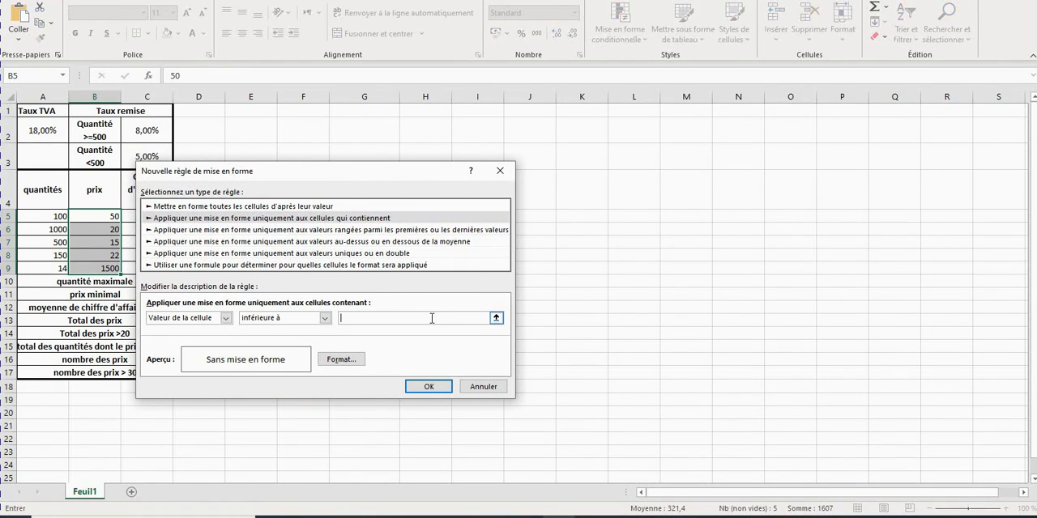
left_click(341, 359)
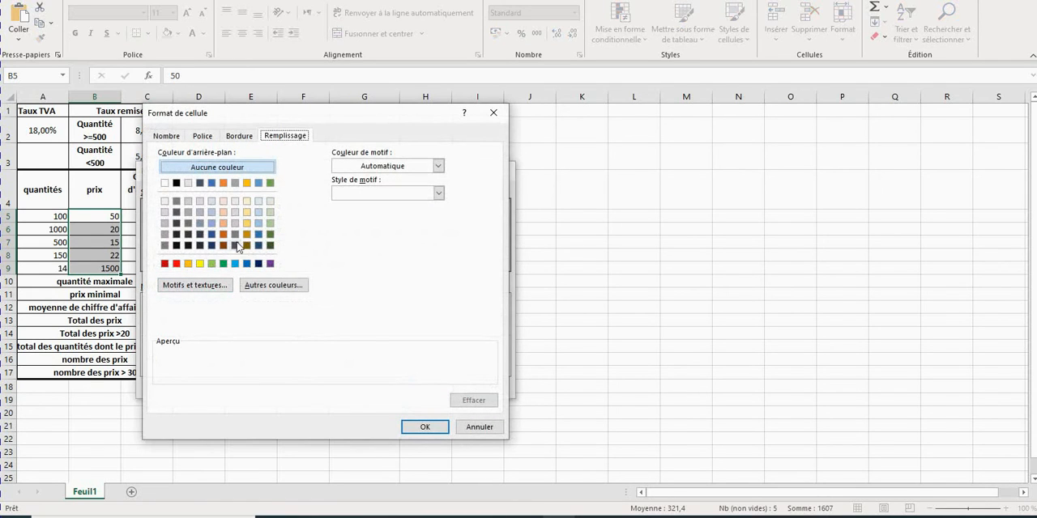
left_click(270, 182)
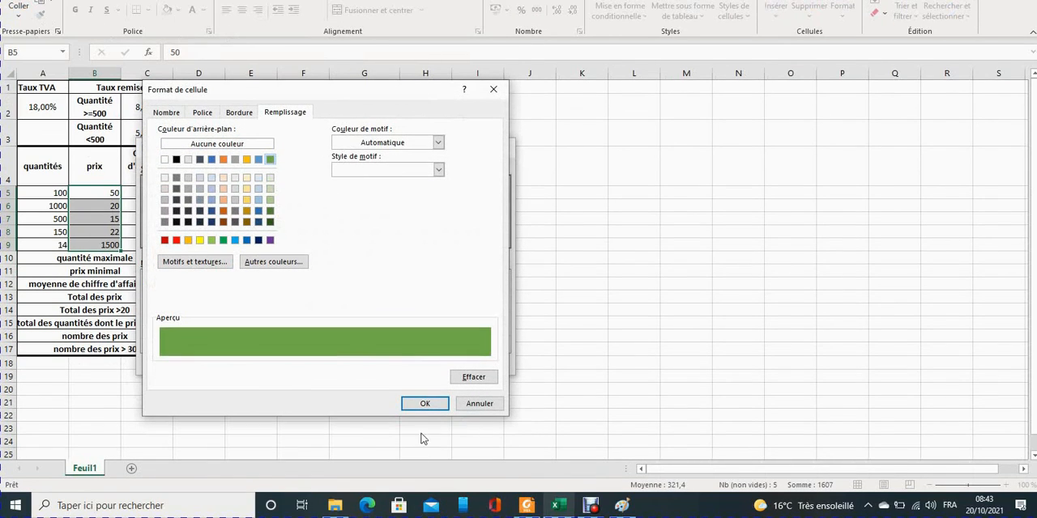
left_click(423, 426)
Recheck the required price colours in série2.pdf, then return to Excel and accept the below-50 rule.
left_click(526, 509)
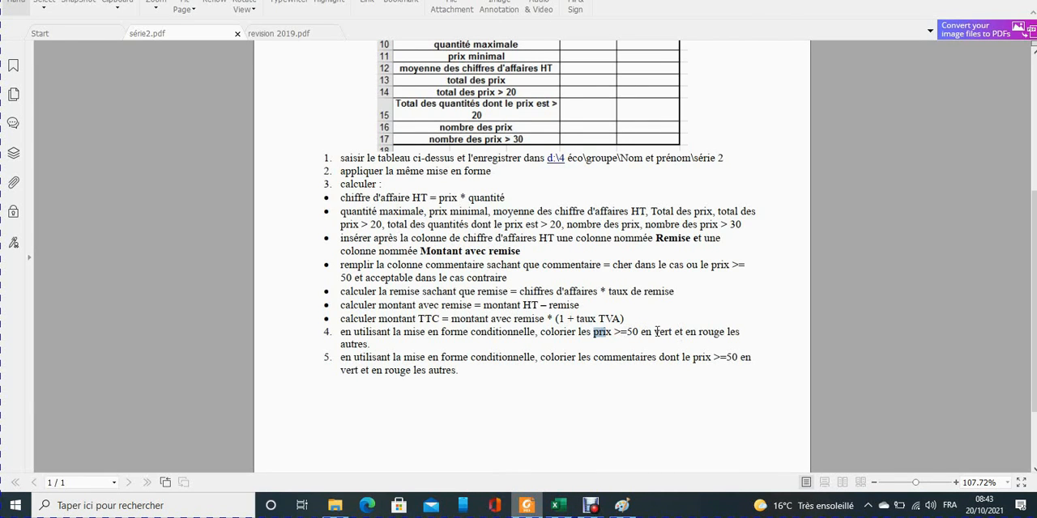
left_click(558, 505)
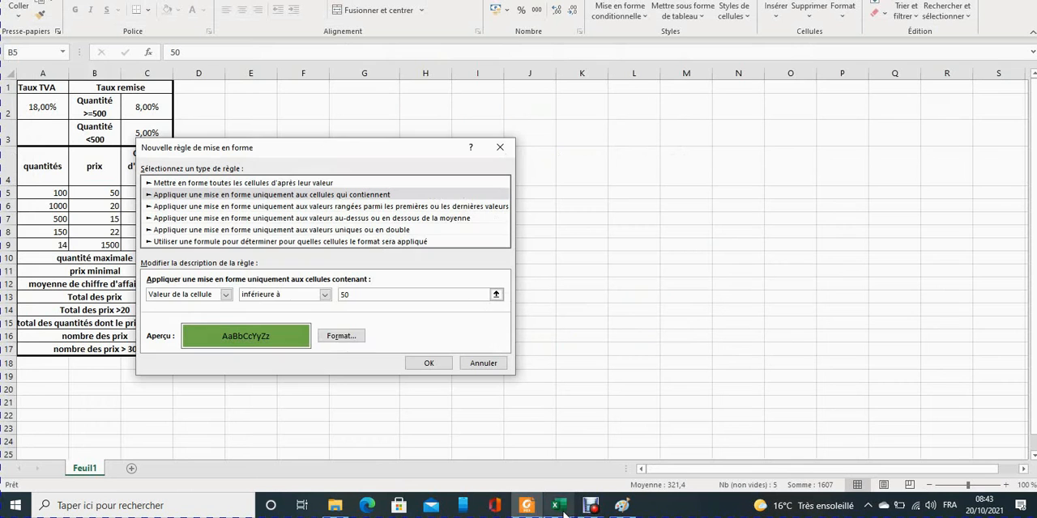
left_click(429, 363)
Edit the < 50 price rule to use a dark red fill.
double_click(255, 258)
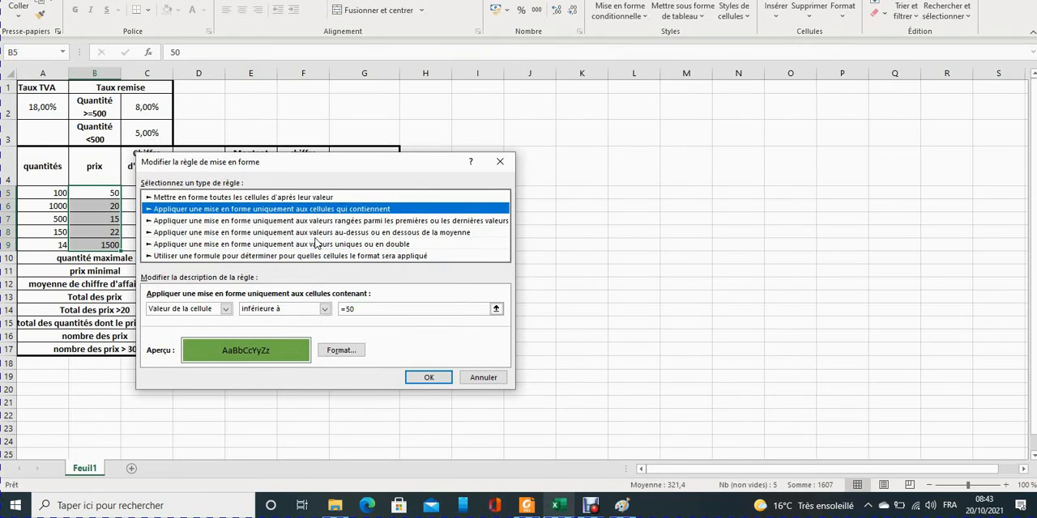
left_click(331, 351)
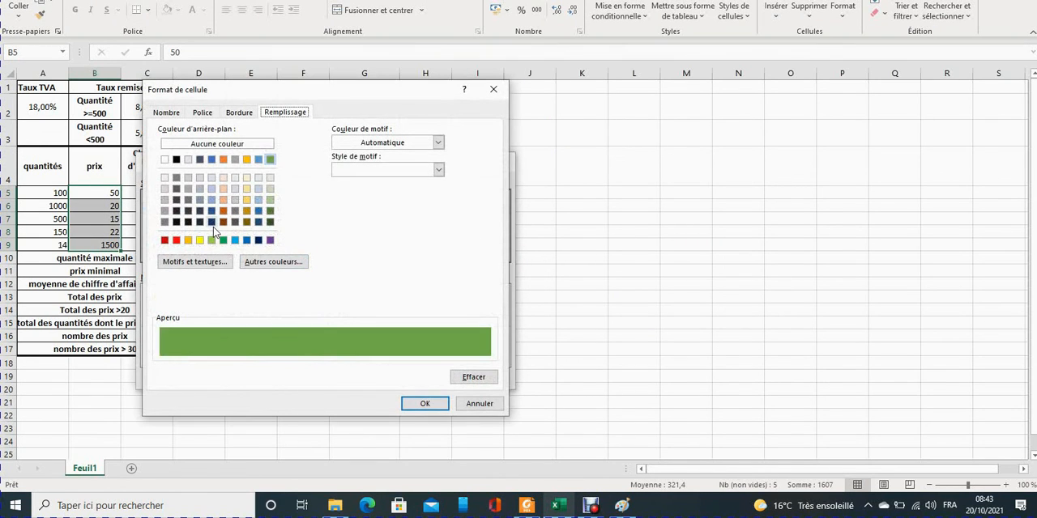
left_click(165, 240)
left_click(423, 402)
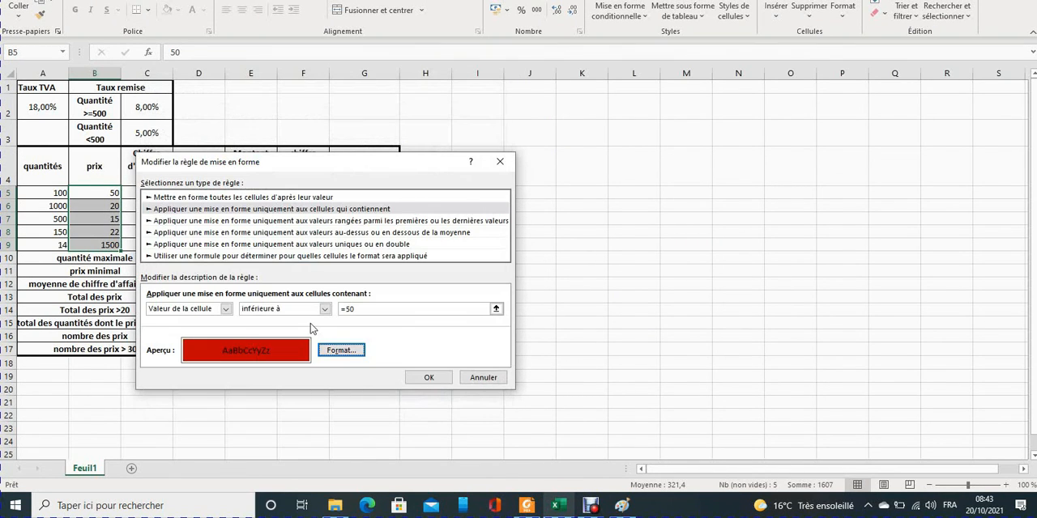
left_click(421, 377)
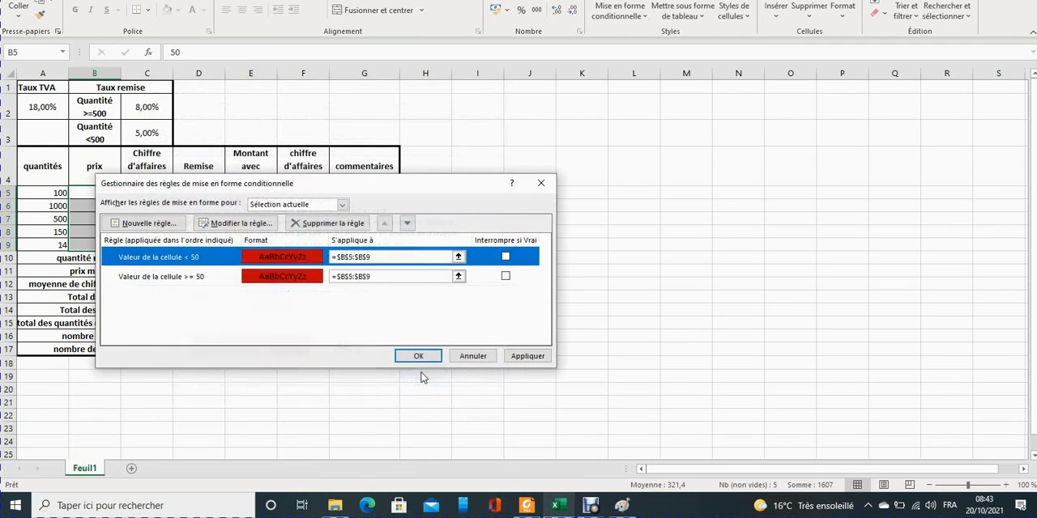
Edit the >= 50 price rule to use a green fill and apply both rules to B5:B9.
double_click(259, 276)
left_click(340, 350)
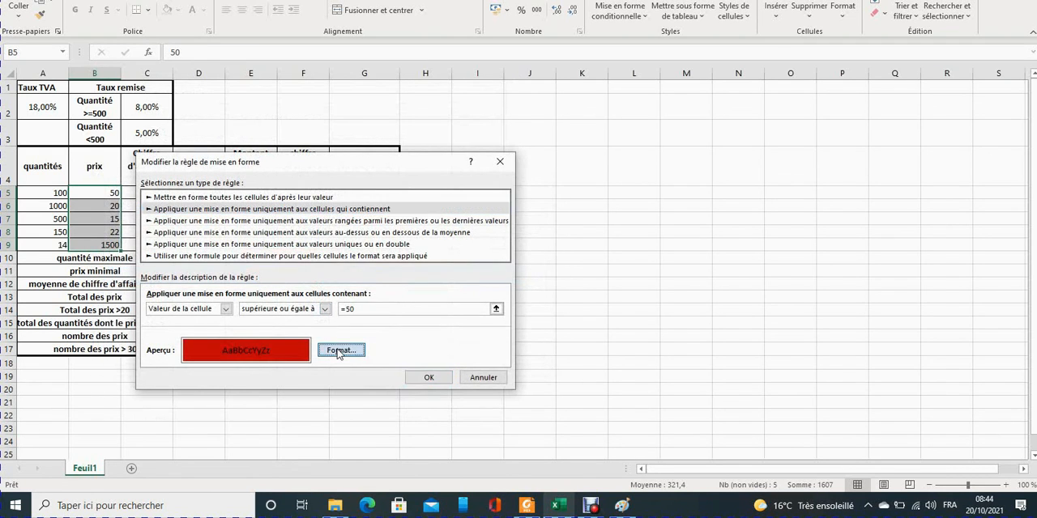
left_click(270, 160)
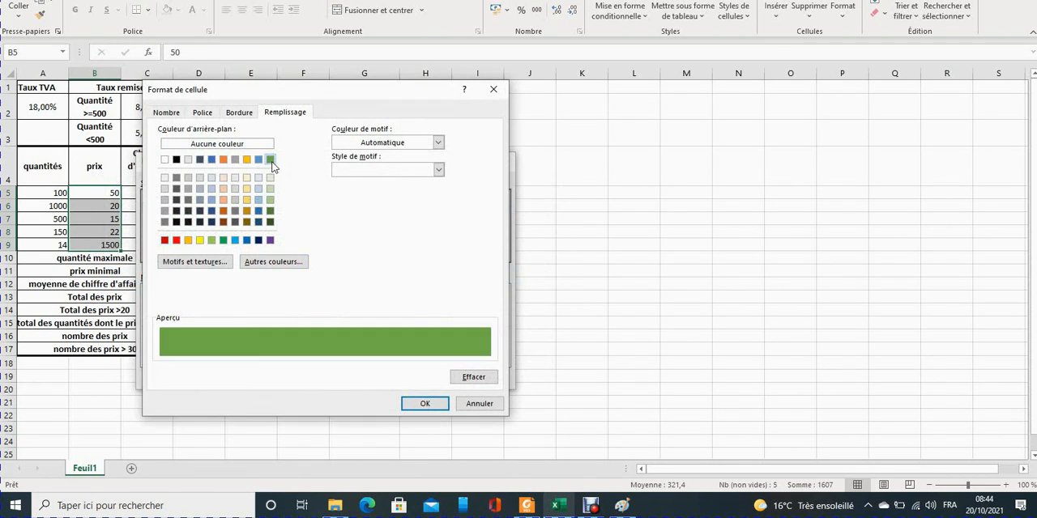
left_click(424, 403)
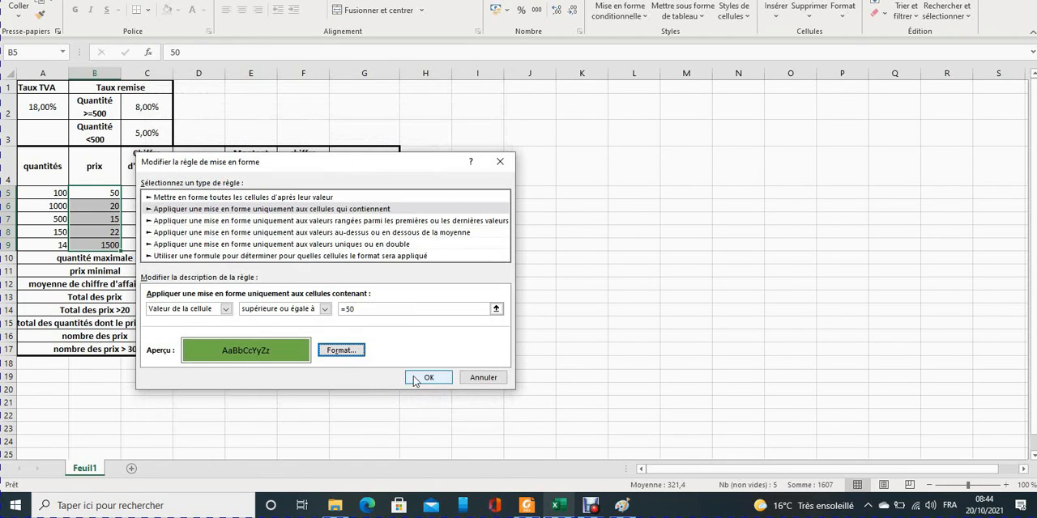
left_click(422, 377)
left_click(416, 356)
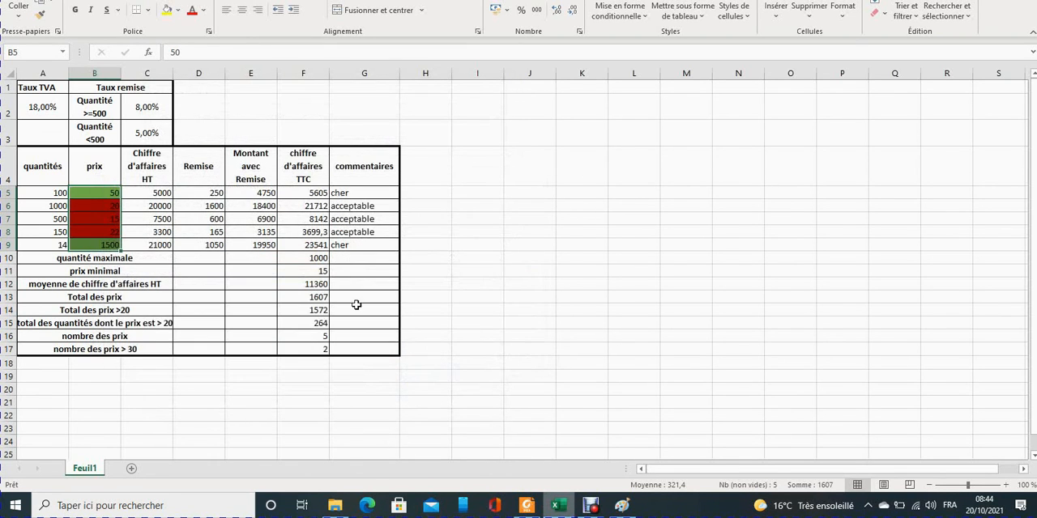
Select the first commentaires cell G5, consult instruction 5 on colouring commentaires in série2.pdf, and return to Excel.
left_click(356, 197)
left_click(526, 506)
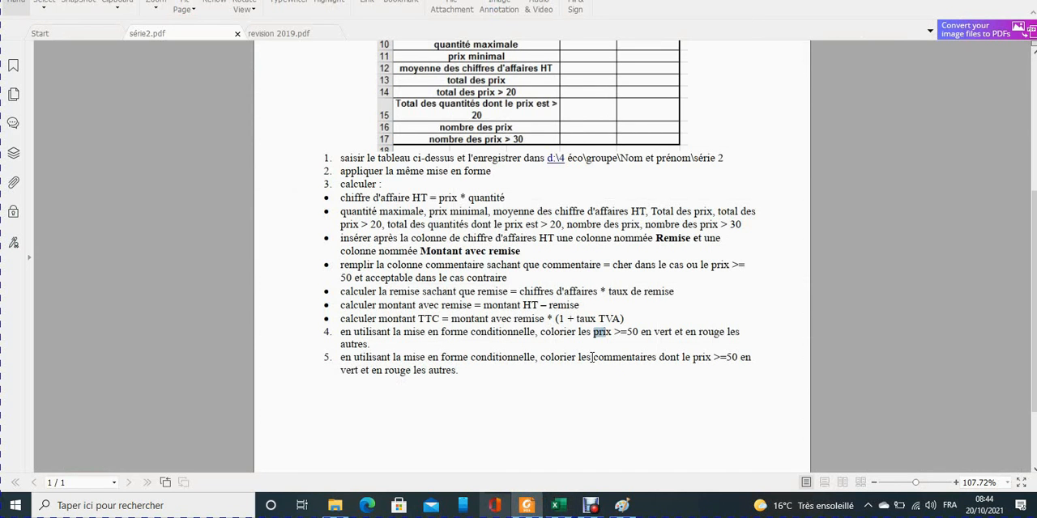
left_click_drag(594, 357, 638, 358)
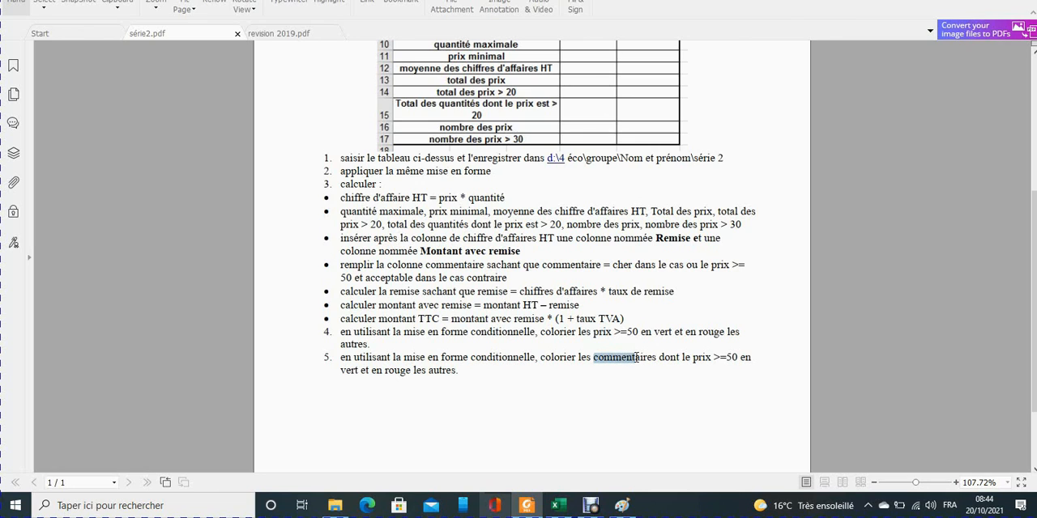
left_click(558, 505)
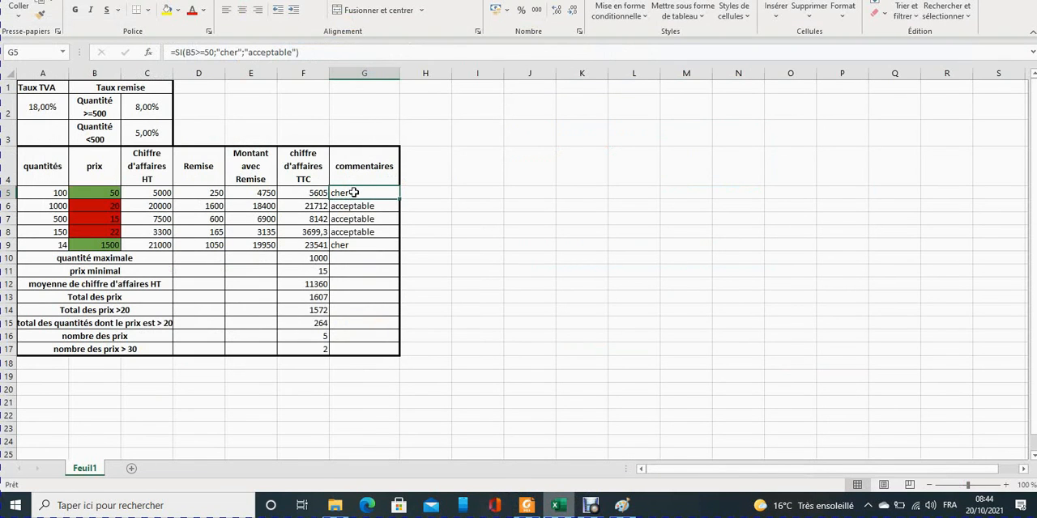
Select the commentaires in G5:G9 and start a new conditional formatting rule for them.
double_click(399, 199)
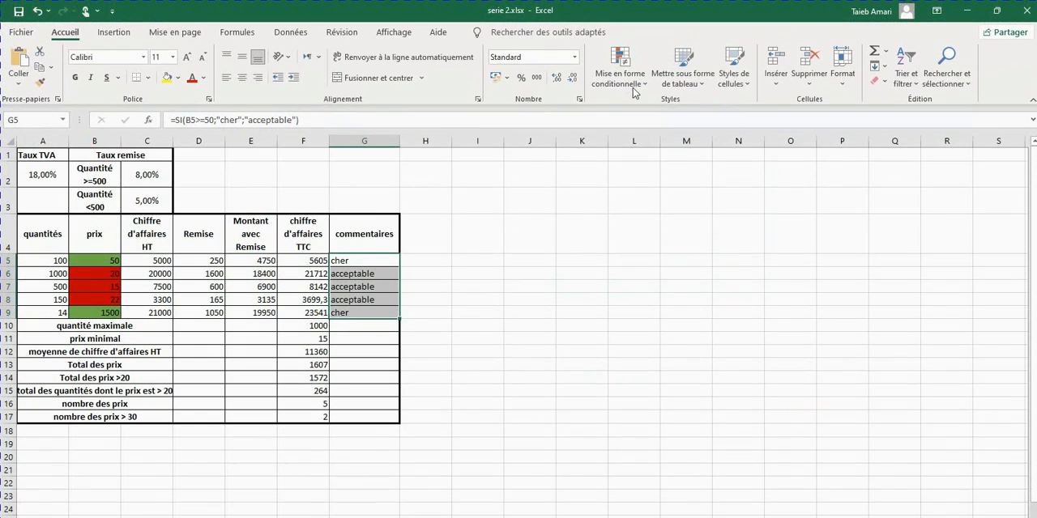
left_click(620, 52)
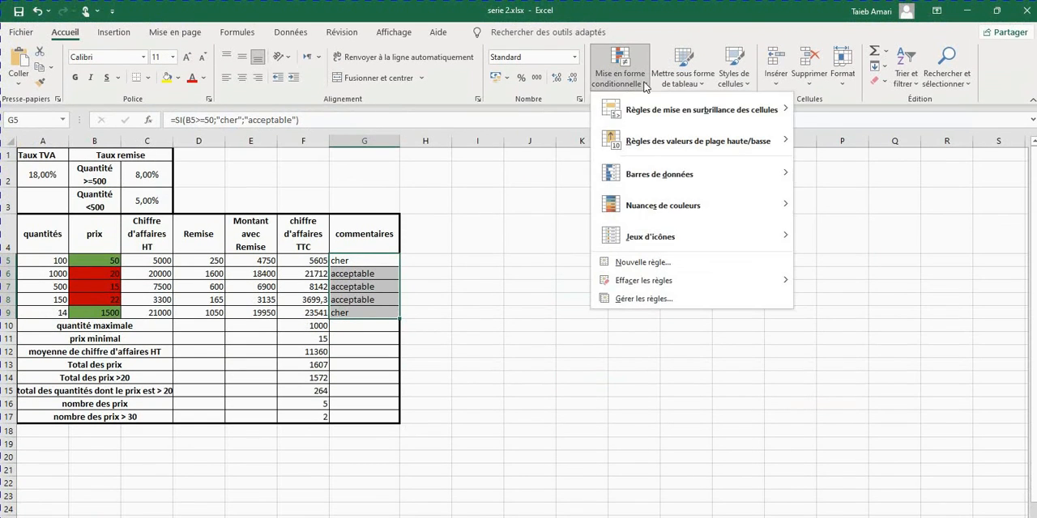
left_click(643, 298)
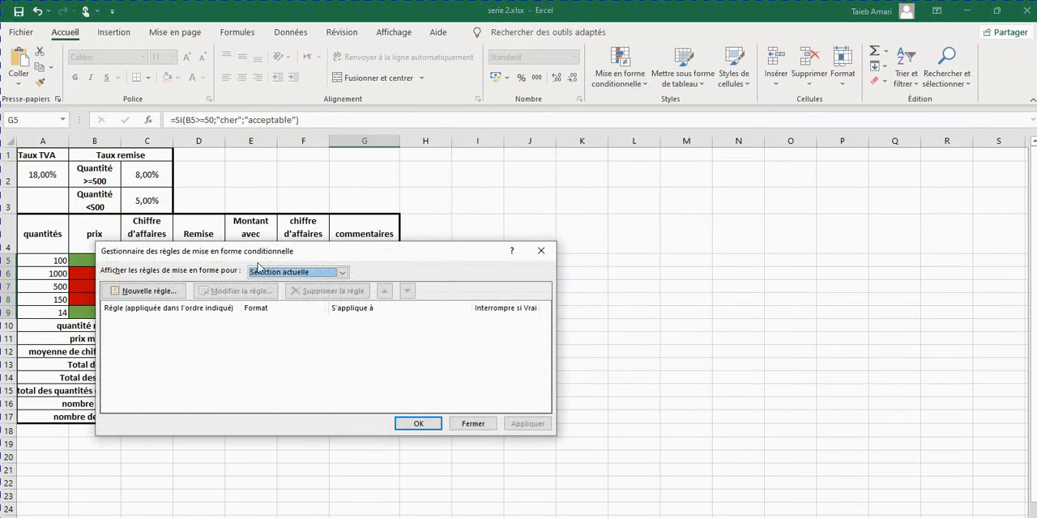
left_click(150, 291)
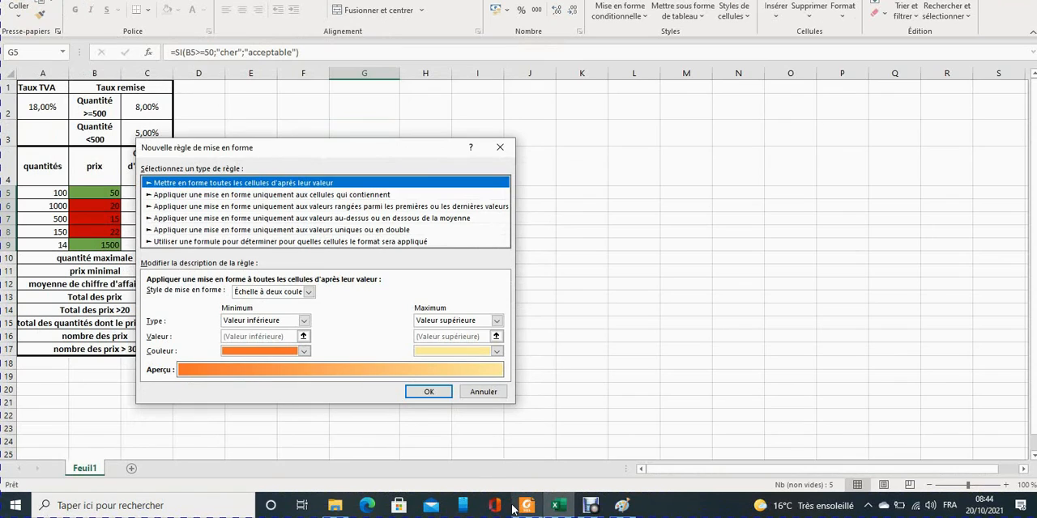
Check the price condition for colouring commentaires in instruction 5 of série2.pdf, then return to Excel.
left_click(527, 505)
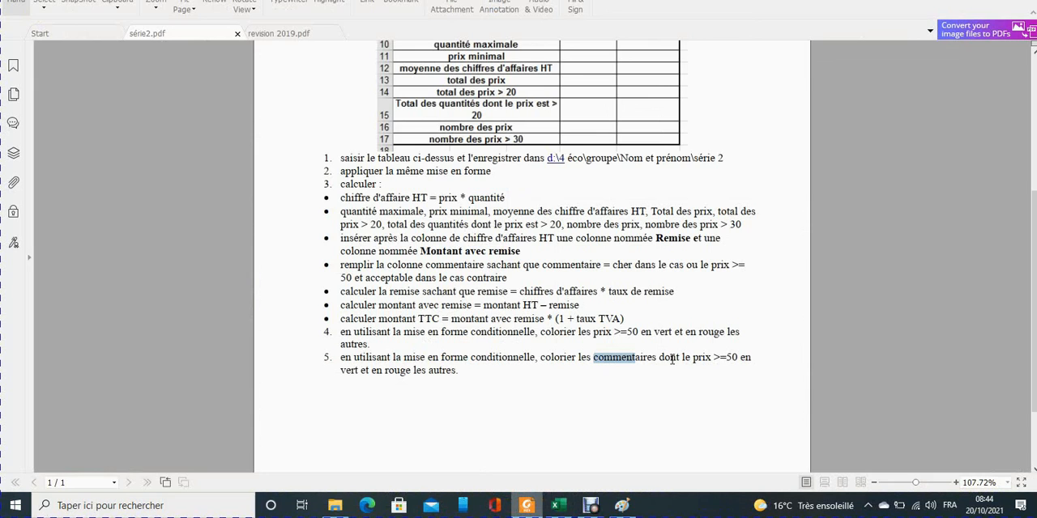
left_click_drag(711, 357, 733, 358)
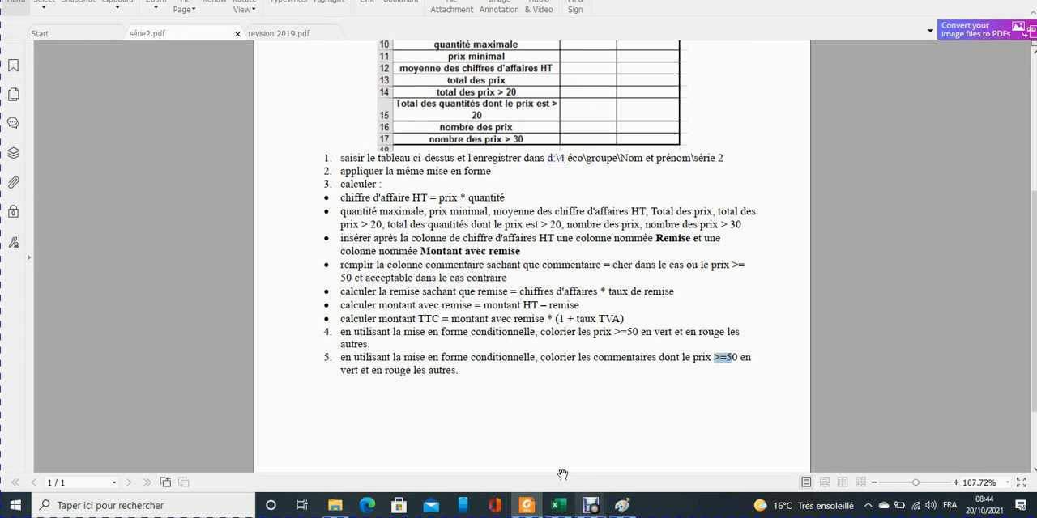
left_click(558, 505)
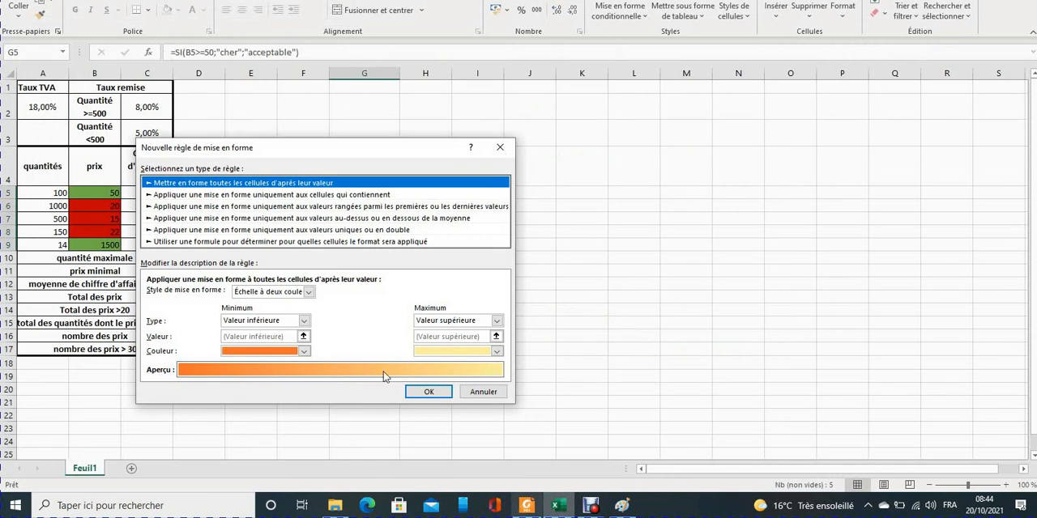
Make the commentaires rule formula-based with the condition =B5>=50, rechecking instruction 5 in série2.pdf.
left_click(194, 241)
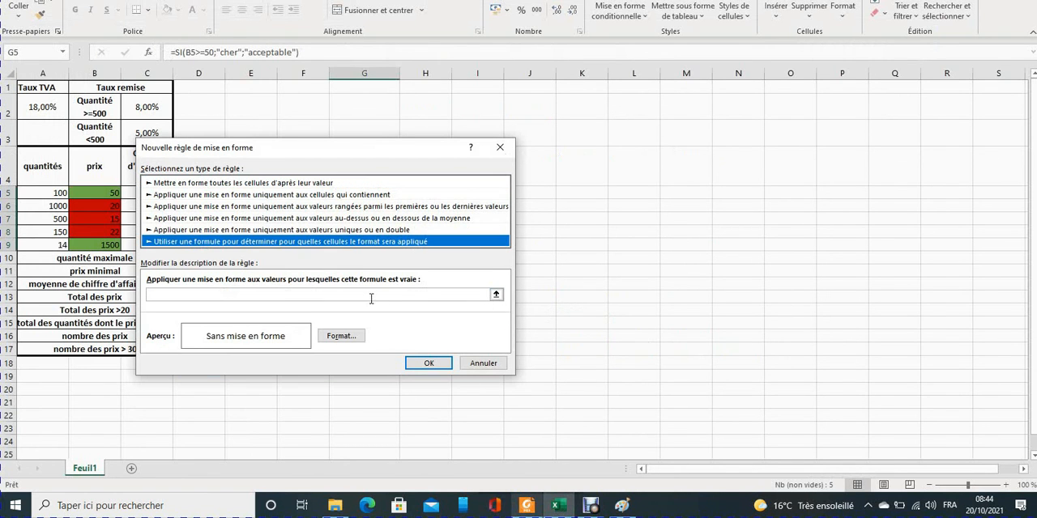
left_click(272, 293)
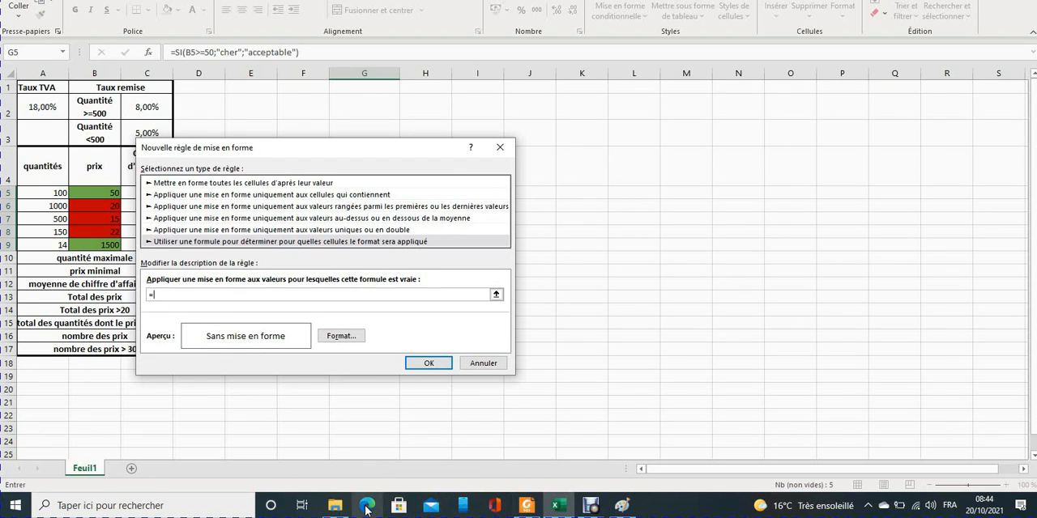
left_click(526, 506)
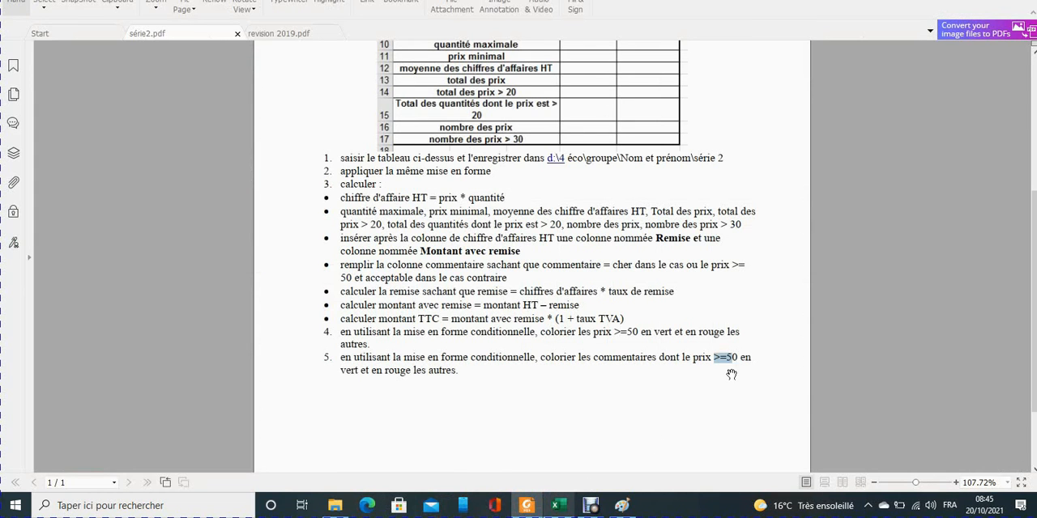
left_click(560, 508)
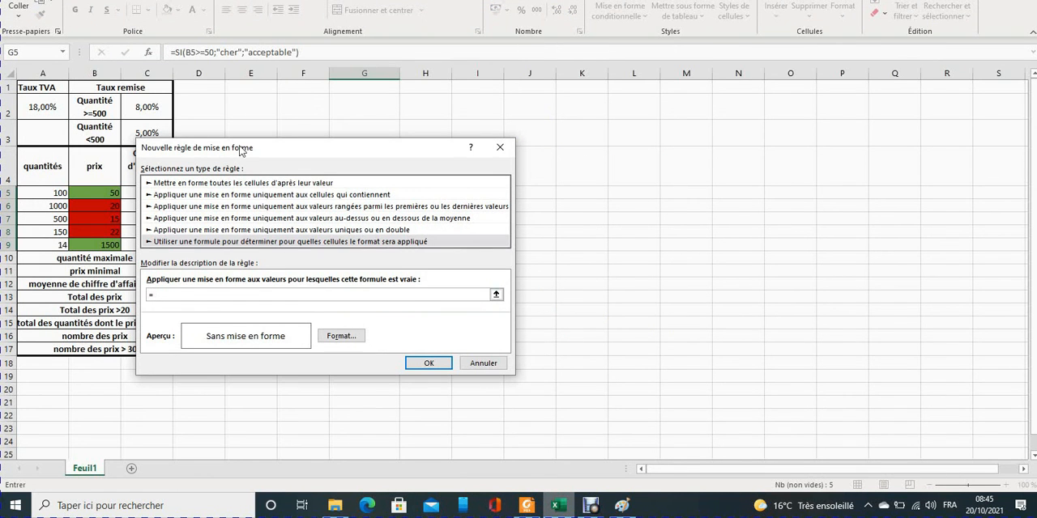
left_click_drag(240, 147, 310, 222)
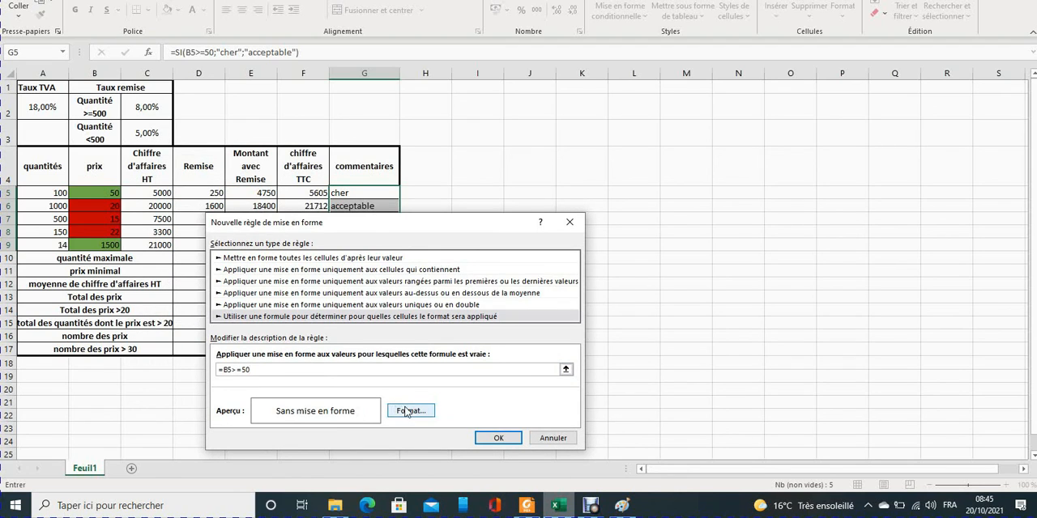
Recheck the required colour in série2.pdf, then give the =B5>=50 rule a green fill and accept it.
left_click(524, 508)
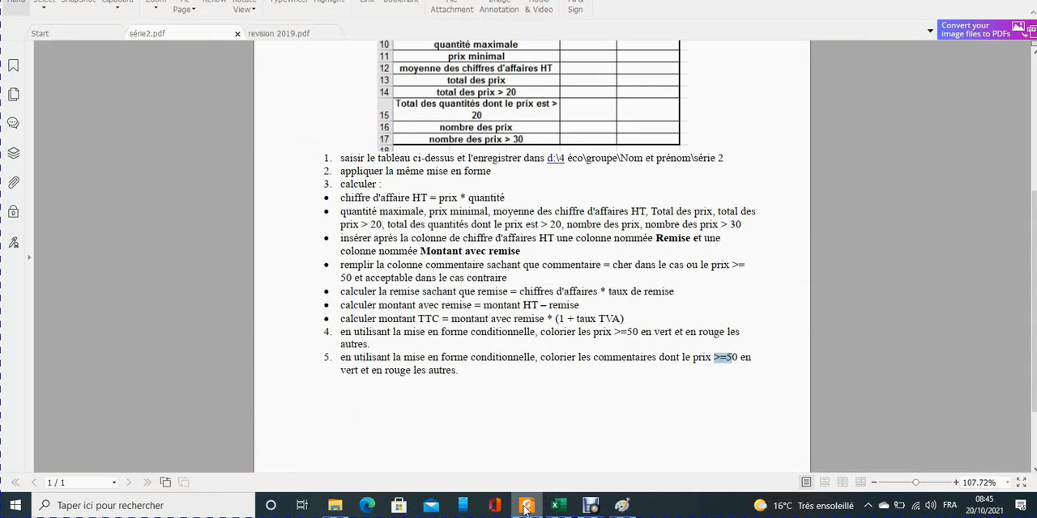
left_click(524, 508)
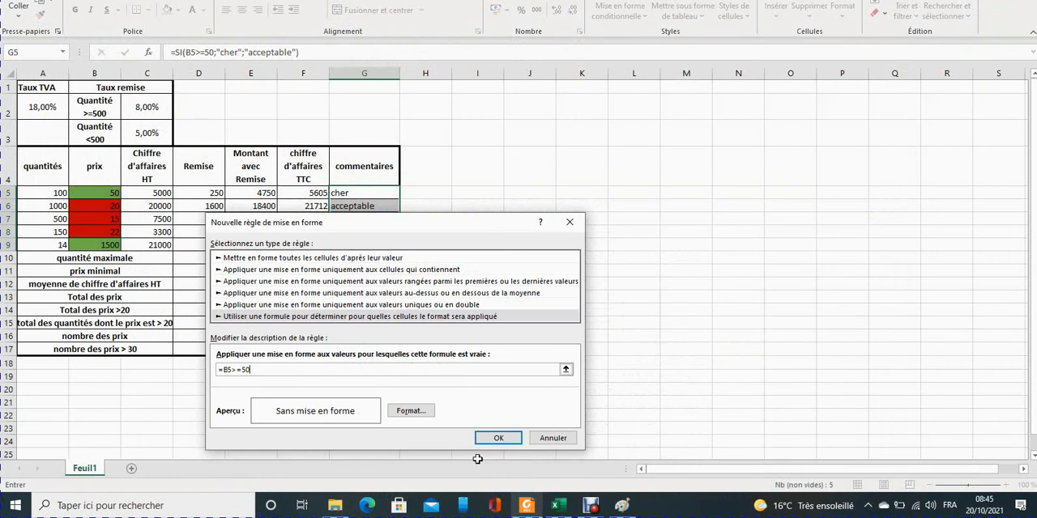
left_click(409, 411)
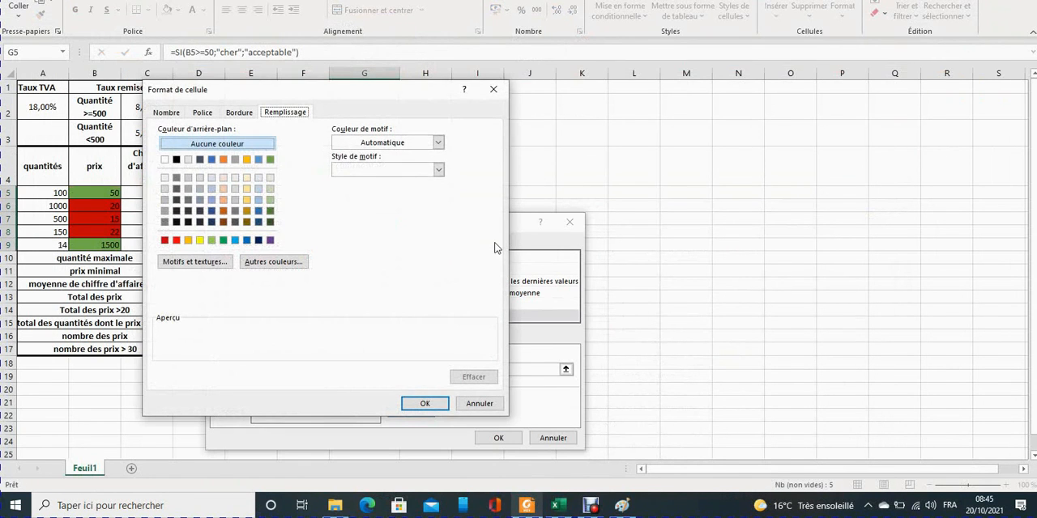
left_click(269, 158)
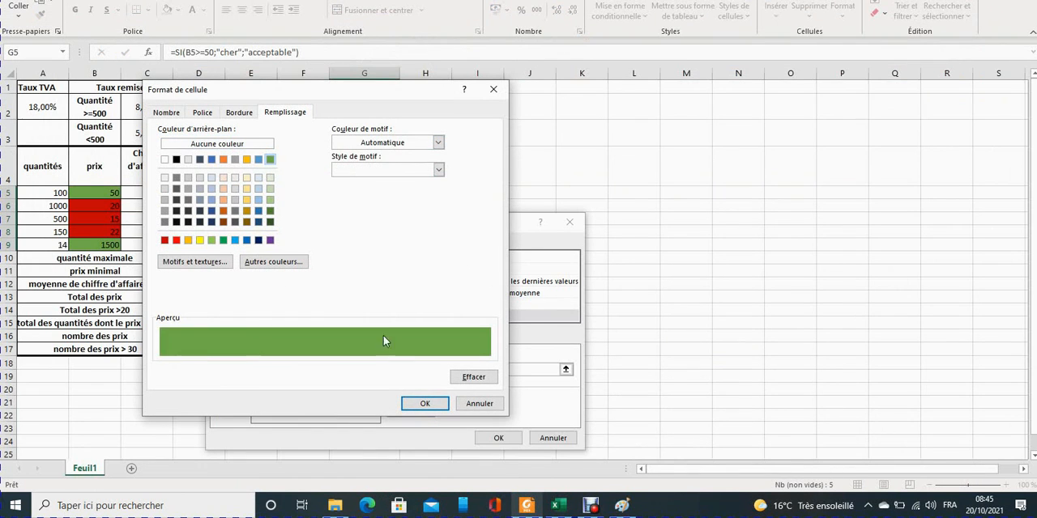
left_click(411, 404)
left_click(494, 435)
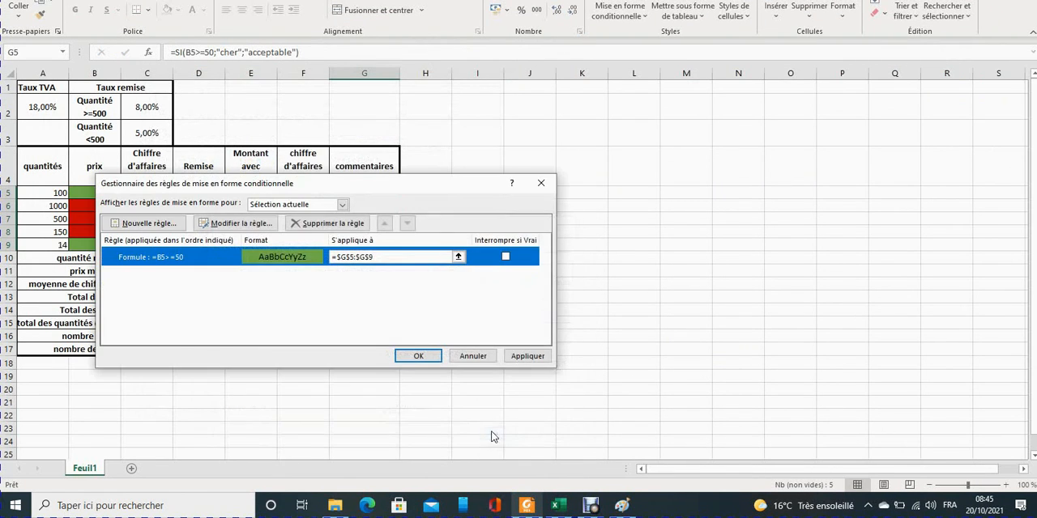
Add a second formula-based rule for the commentaires with the condition =B5<50.
left_click(179, 225)
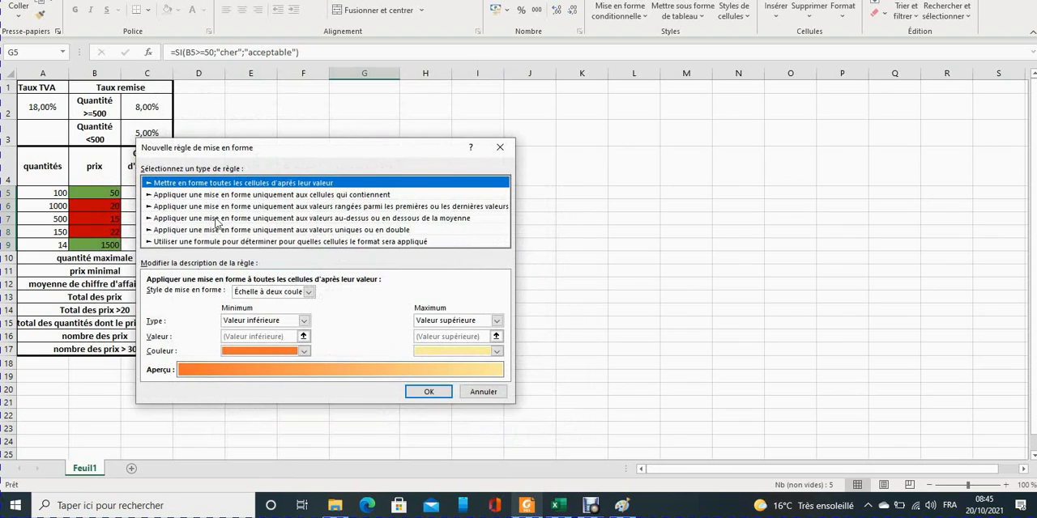
left_click(223, 243)
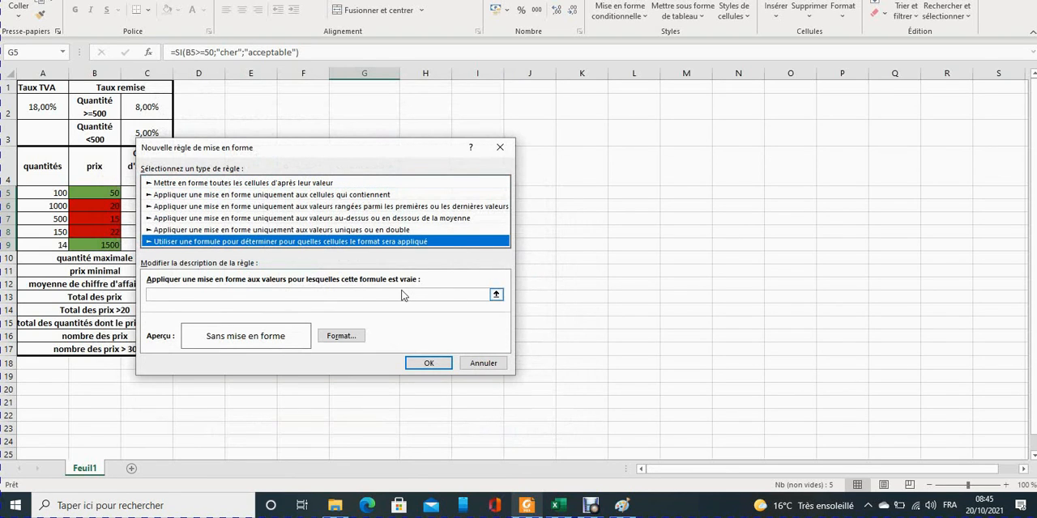
left_click(330, 294)
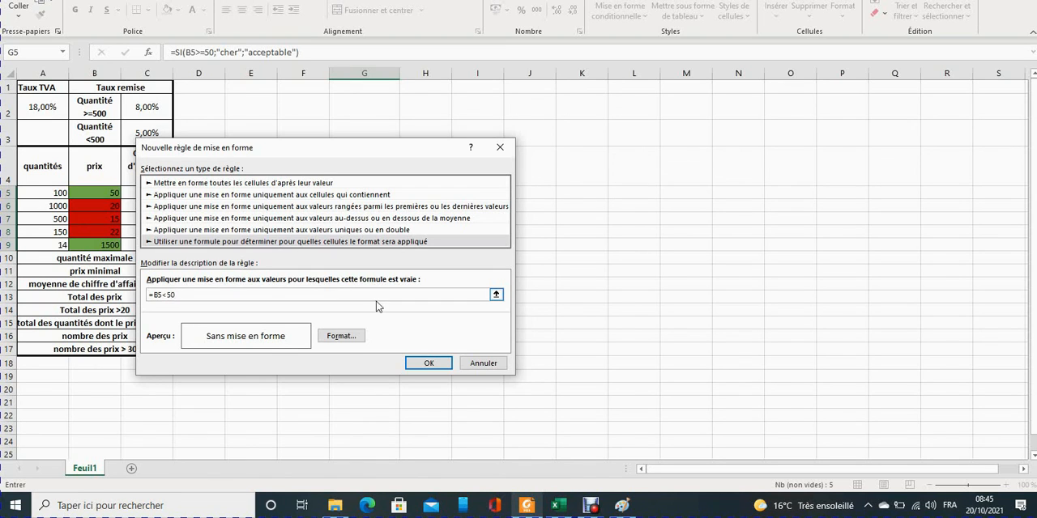
Give the =B5<50 rule a dark red fill, apply both rules to G5:G9, and switch to série2.pdf.
left_click(341, 335)
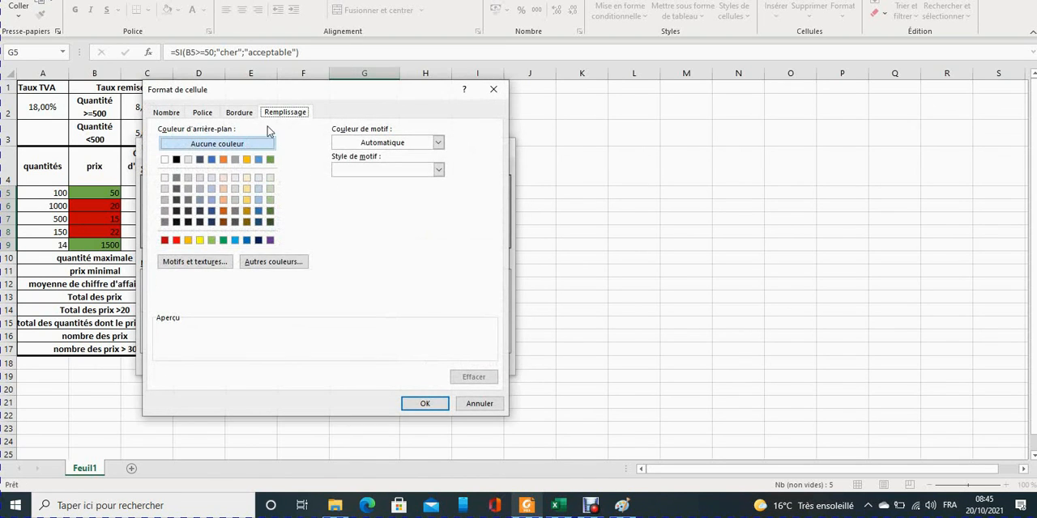
left_click(164, 240)
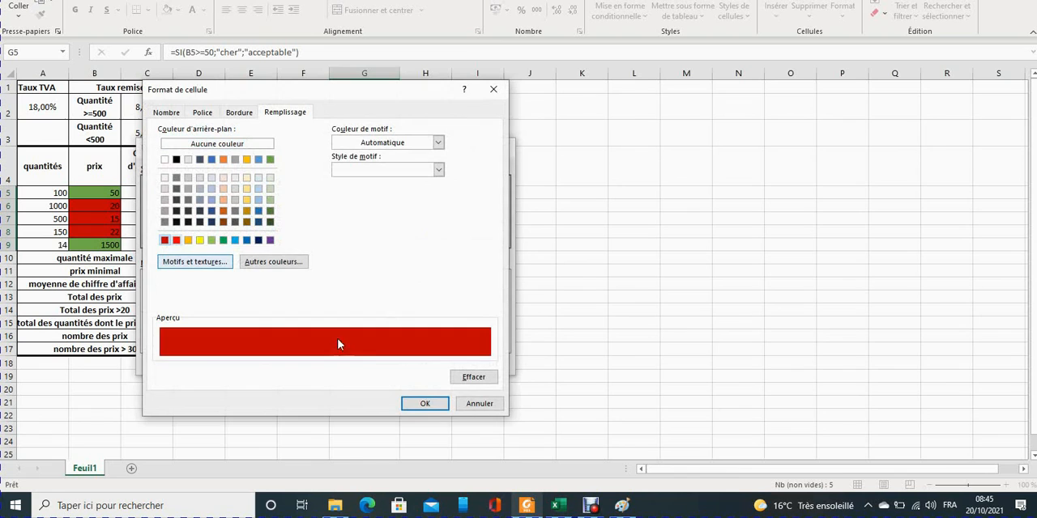
left_click(424, 404)
left_click(430, 363)
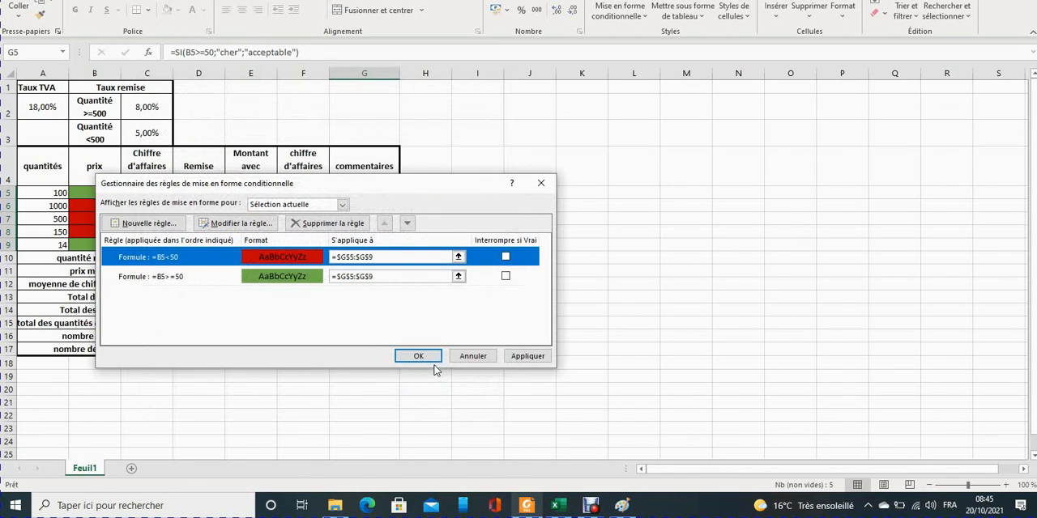
left_click(417, 361)
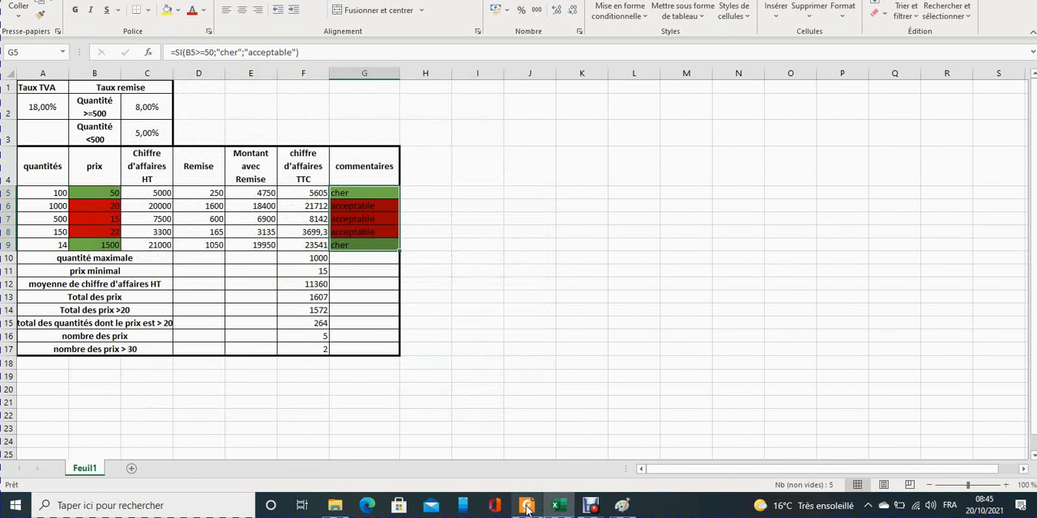
left_click(527, 506)
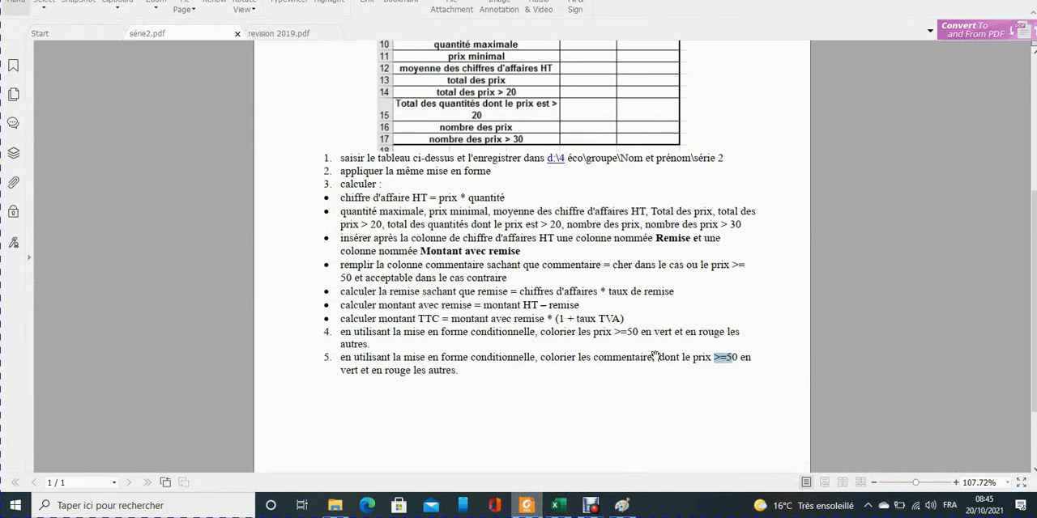